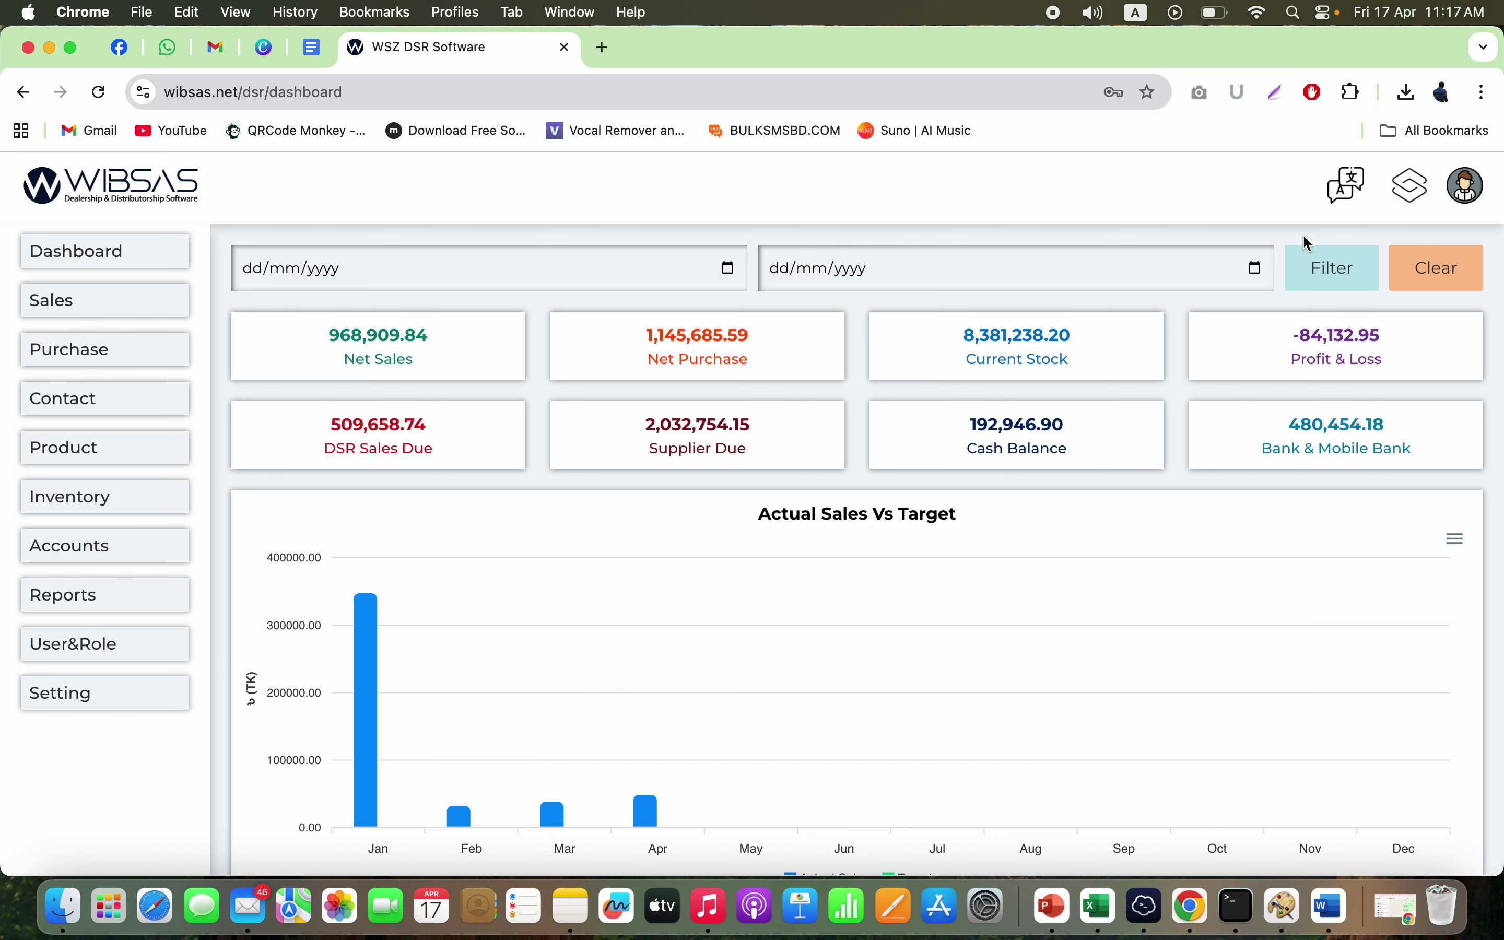
- Switch the interface language to Bengali and back to English
click(1348, 198)
click(1236, 258)
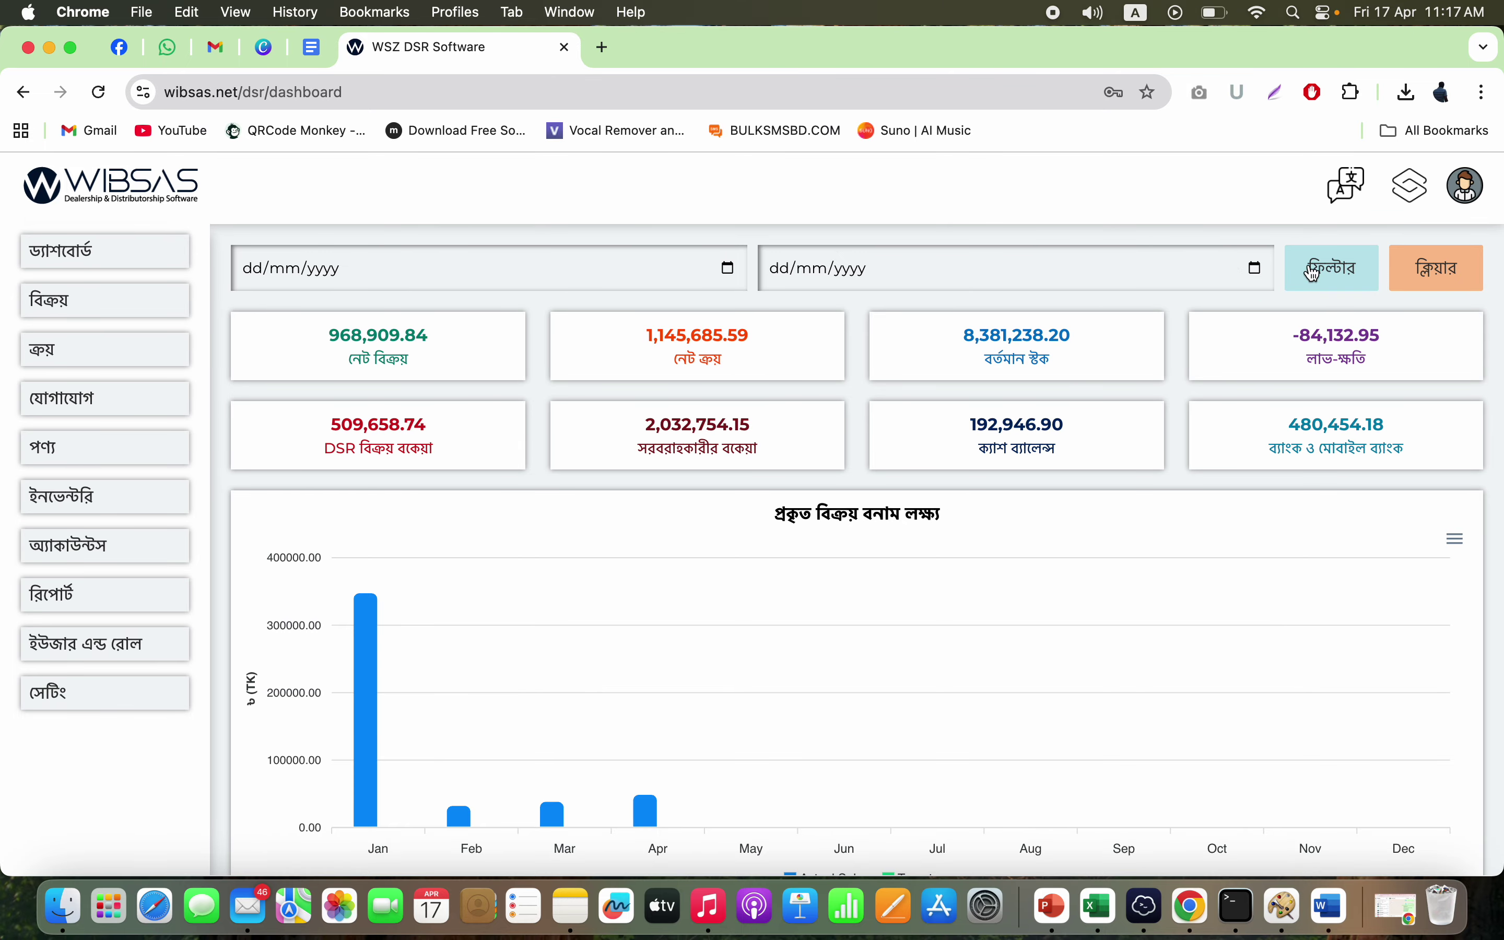
click(1347, 200)
click(1241, 272)
- Start a new wholesale entry, choosing the first listed DSR and the route Uttara - 009
click(121, 308)
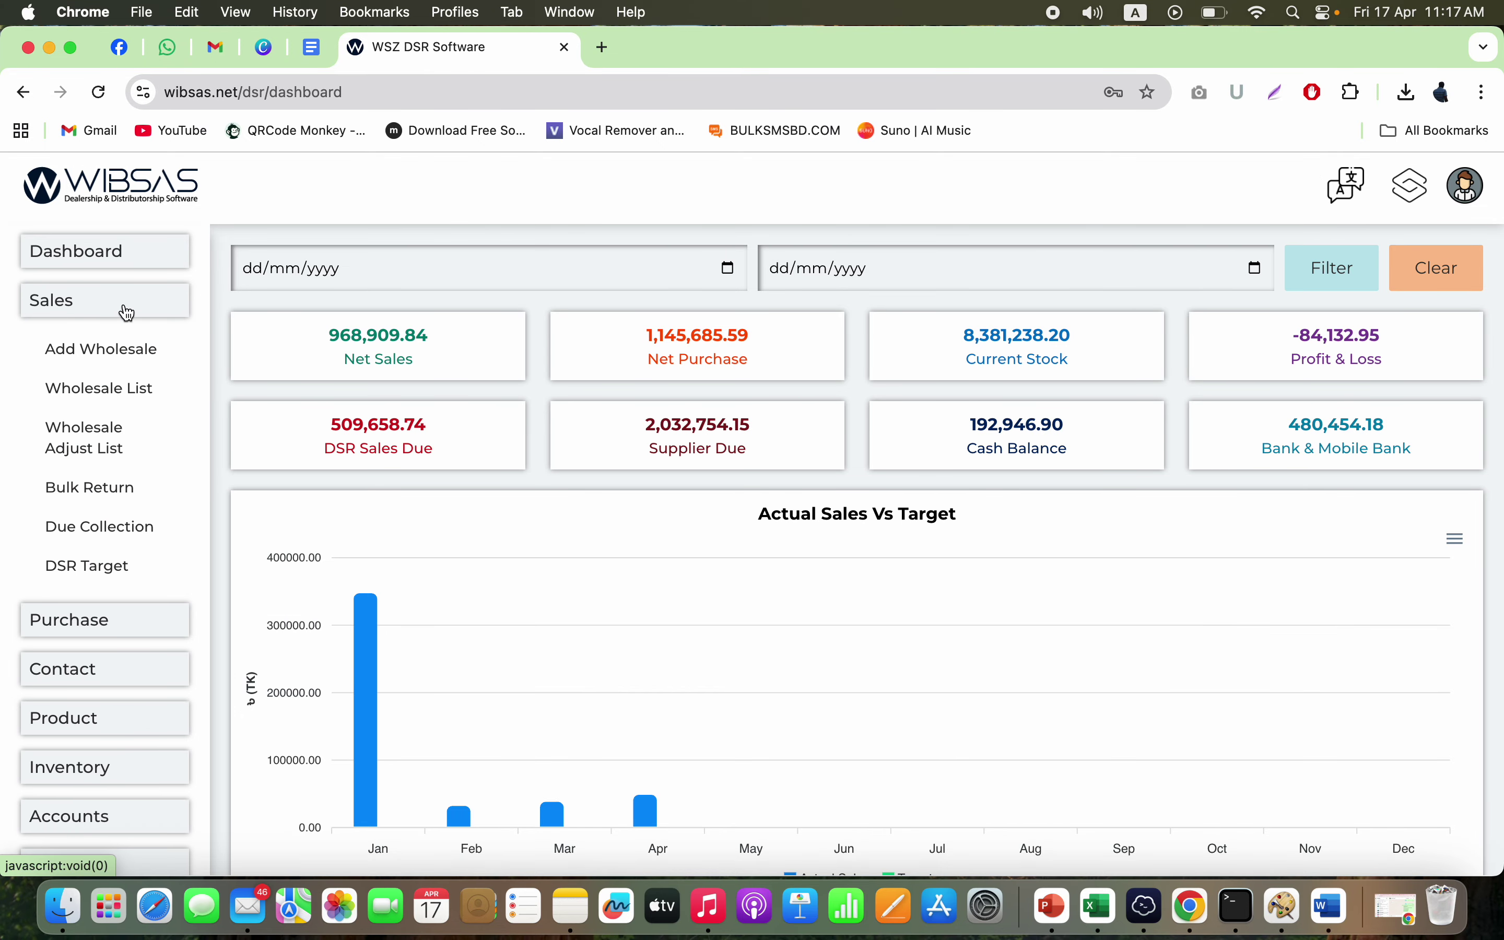
click(111, 347)
click(409, 352)
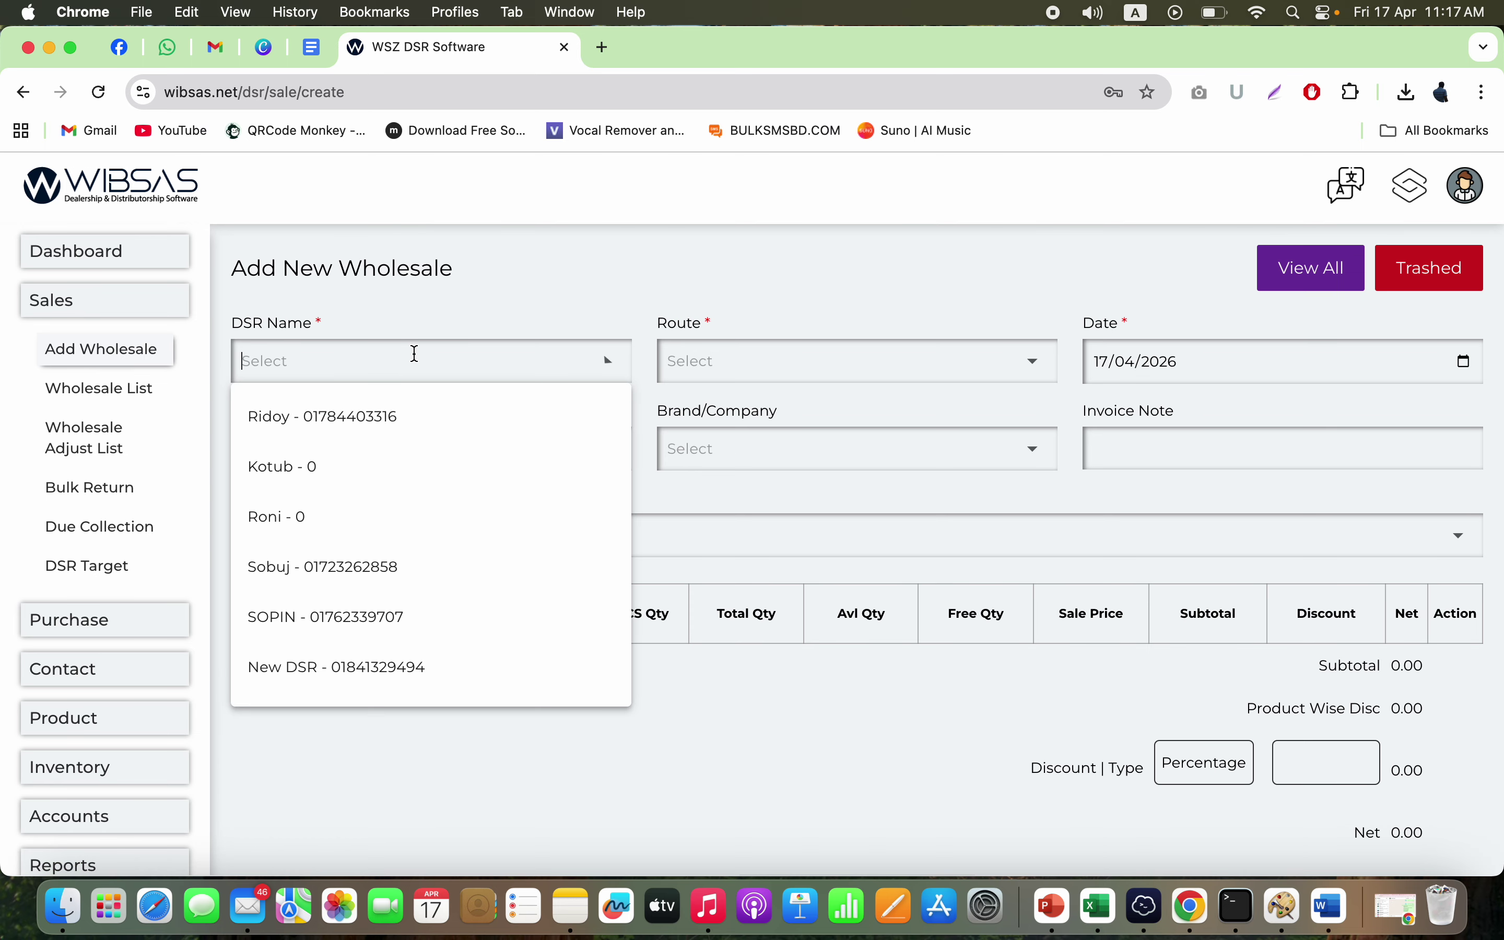
click(395, 425)
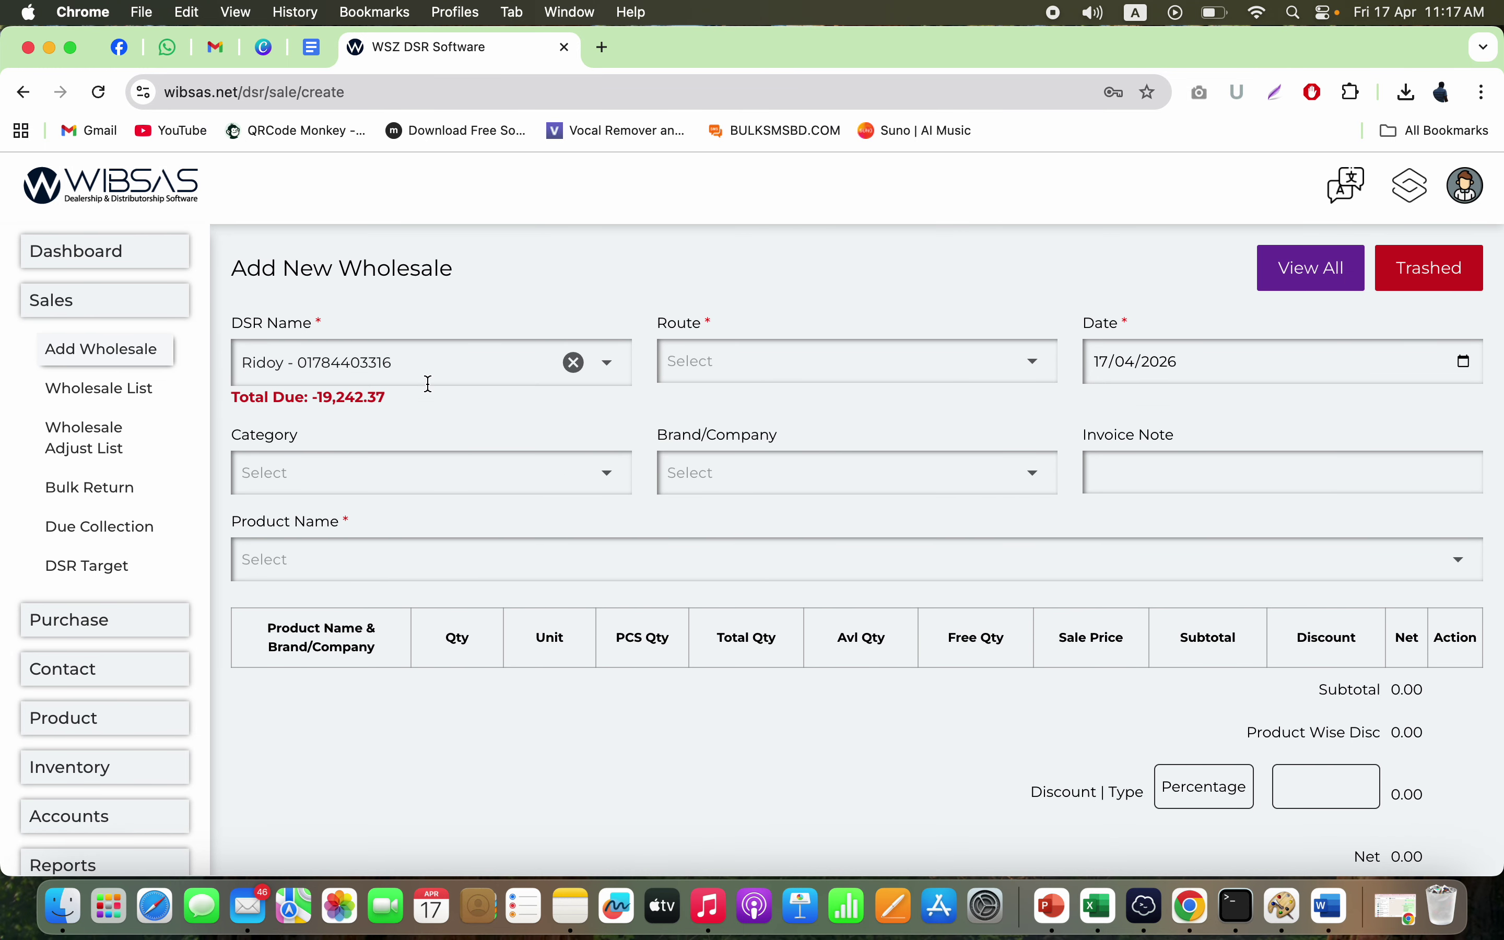
triple_click(379, 396)
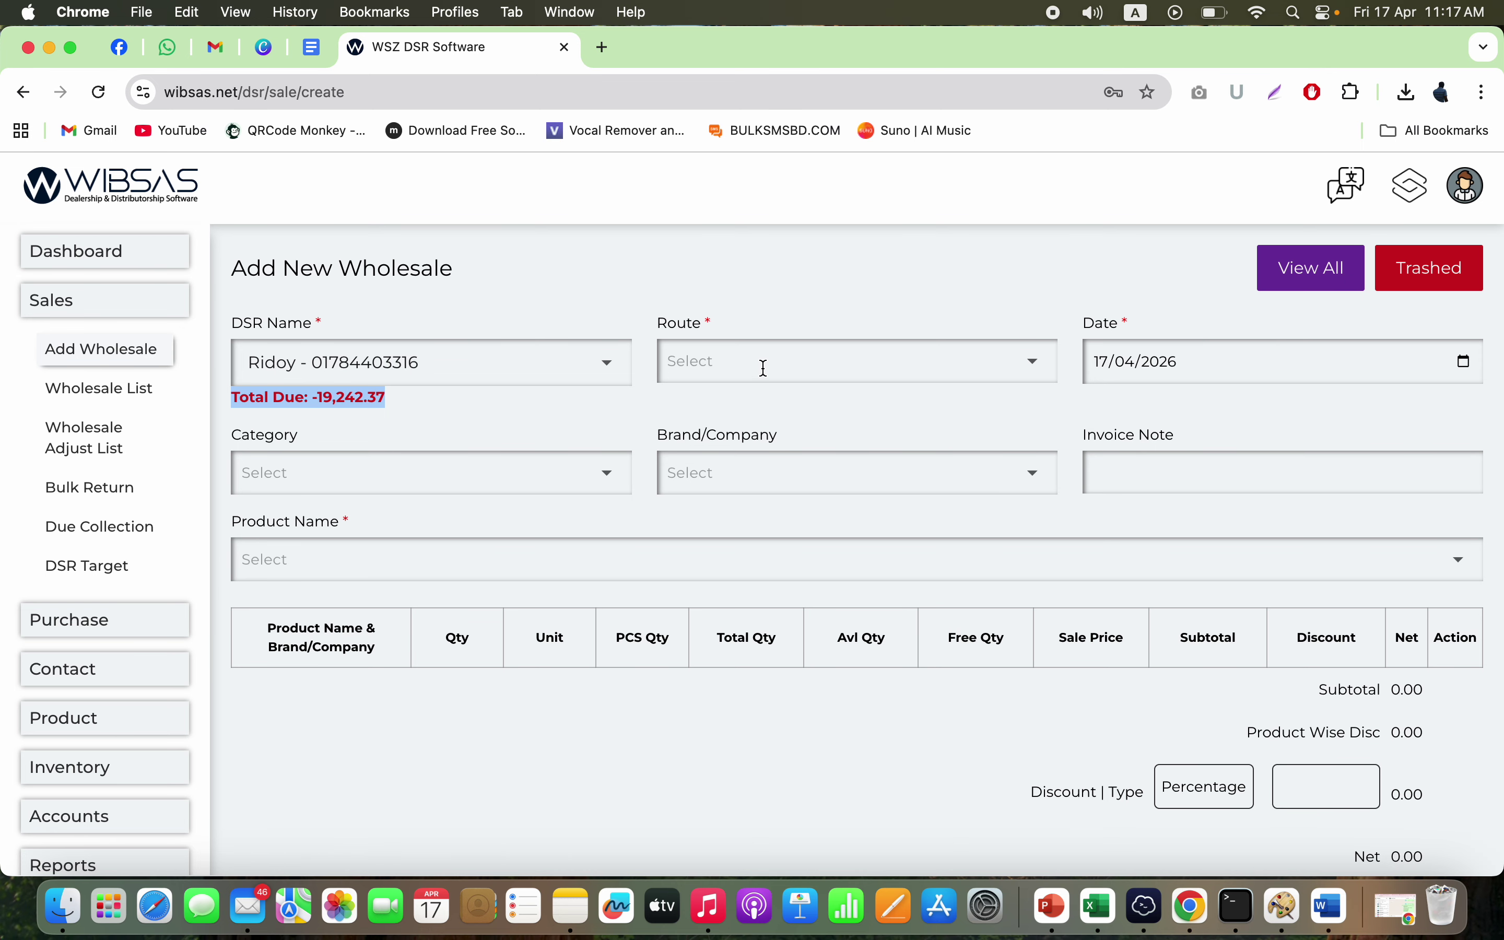
click(764, 368)
click(704, 536)
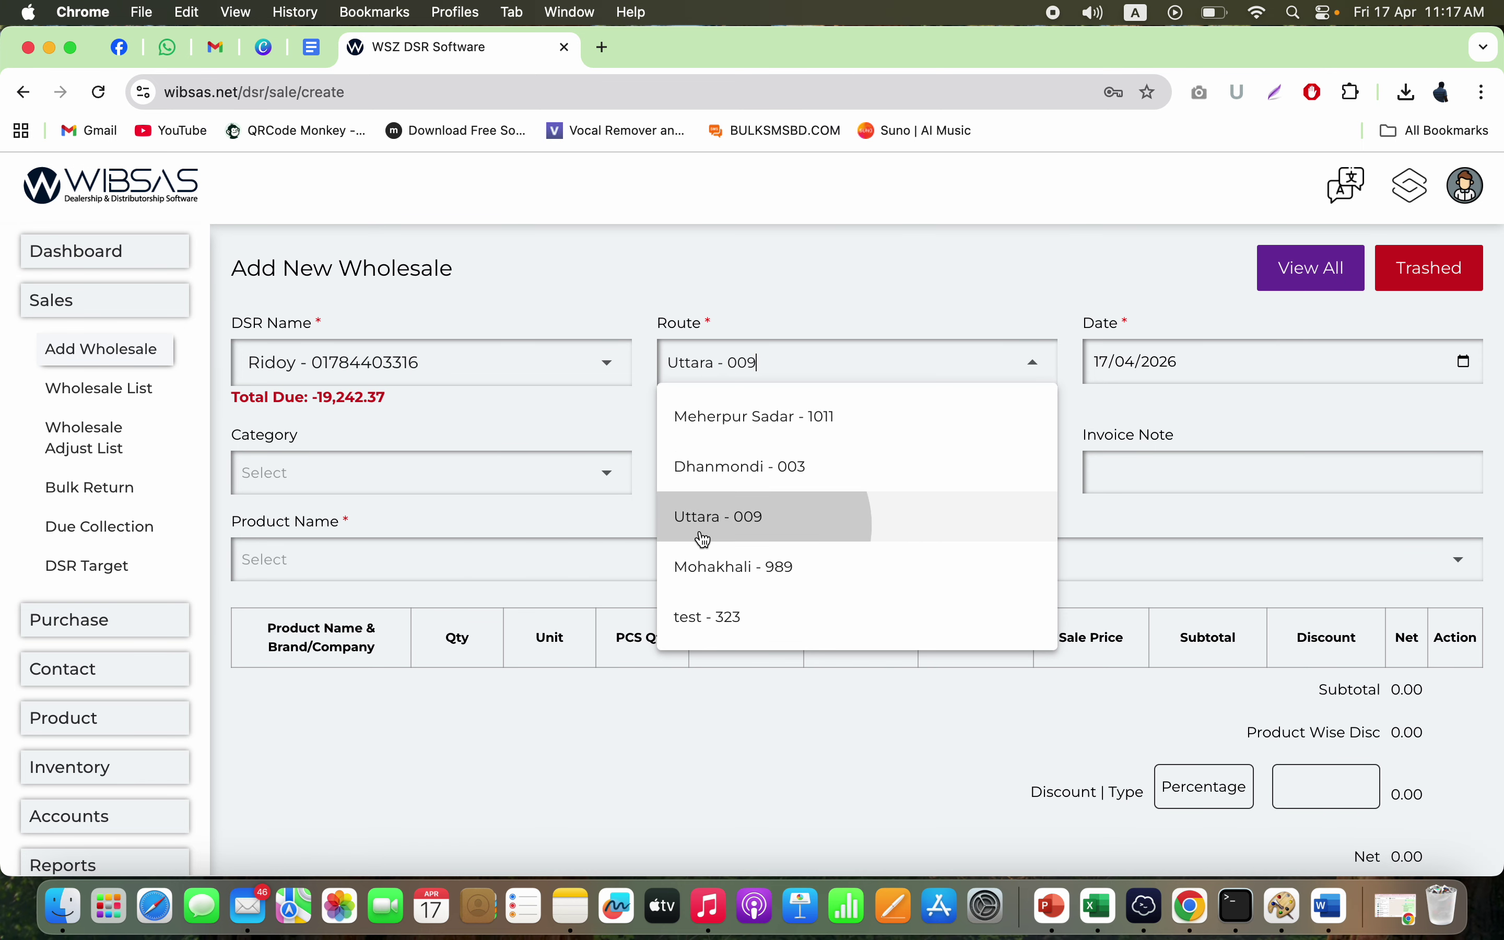
click(463, 473)
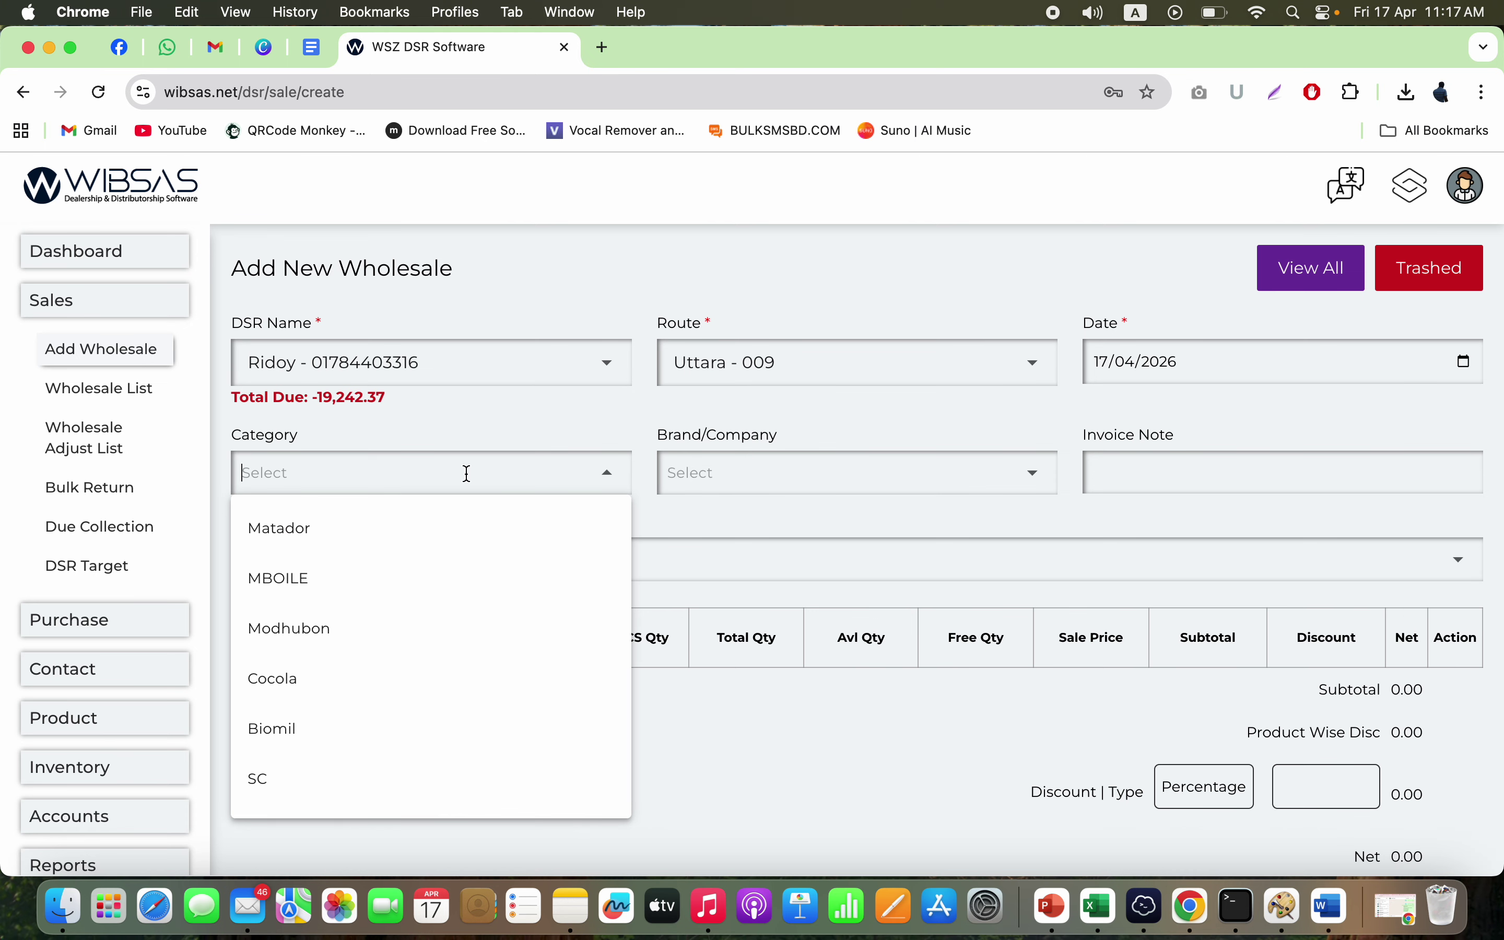
click(759, 474)
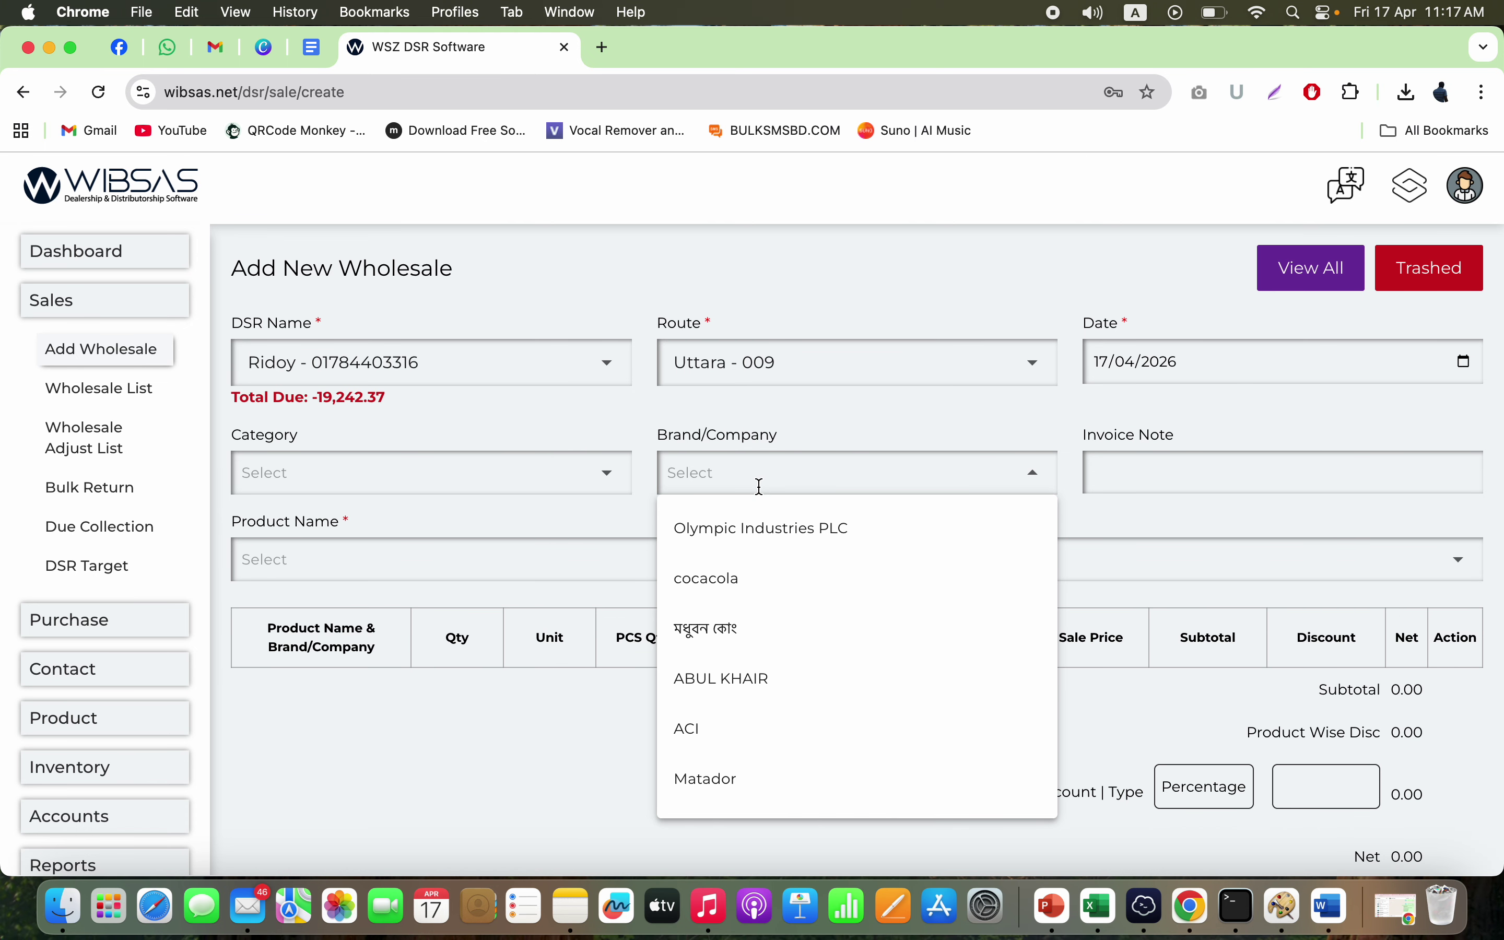
click(1113, 479)
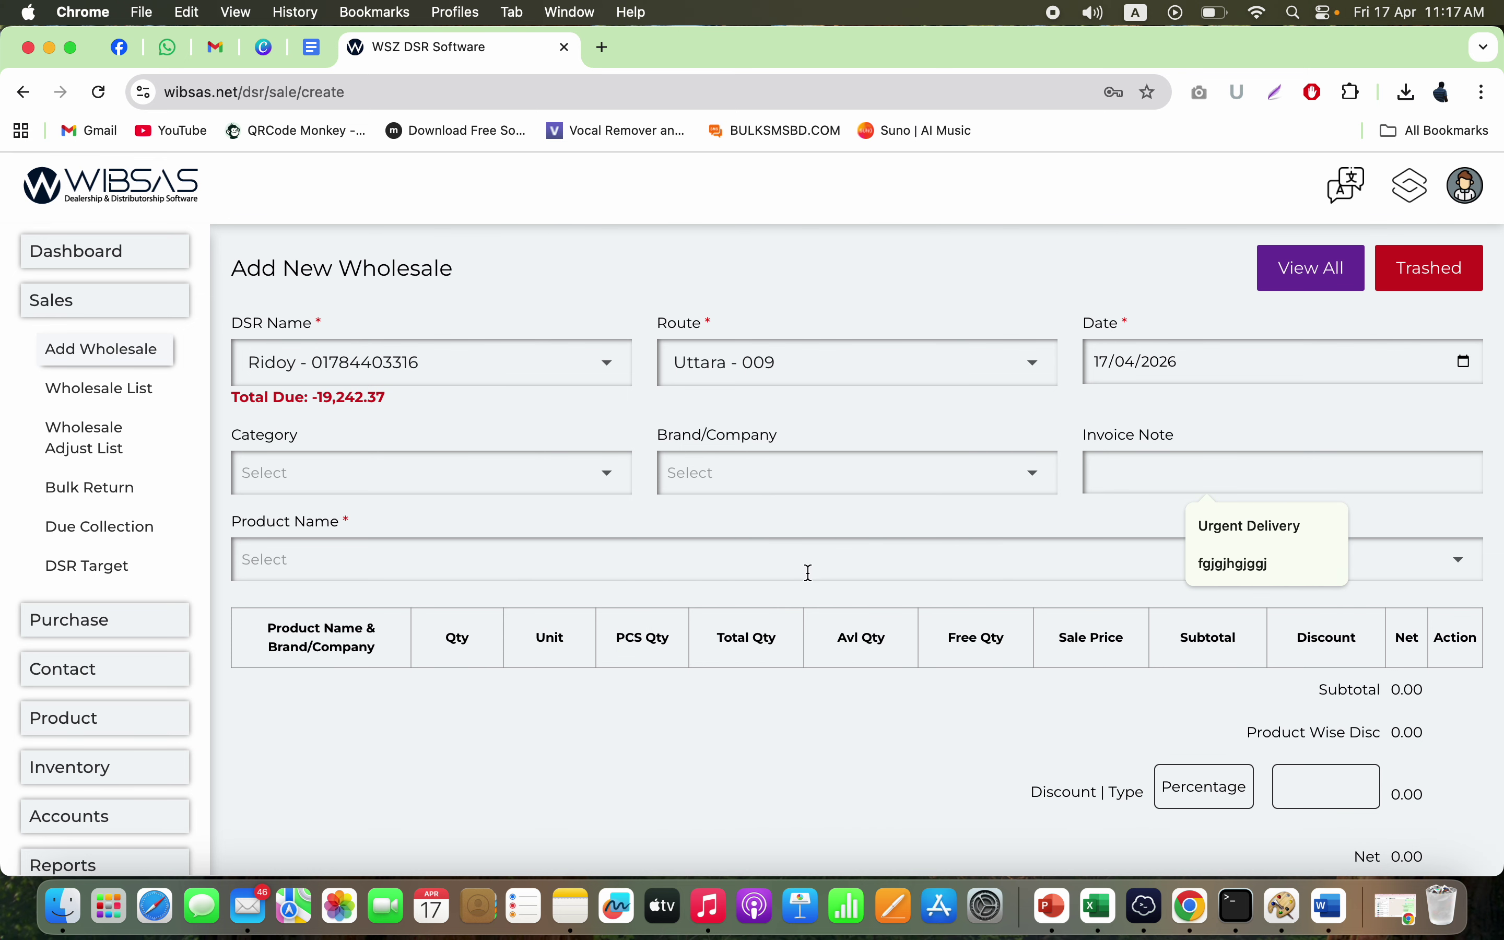
- Add the products CLEMON 500ML and MOJO ZORO CAN 250ML to the wholesale
click(756, 568)
click(504, 453)
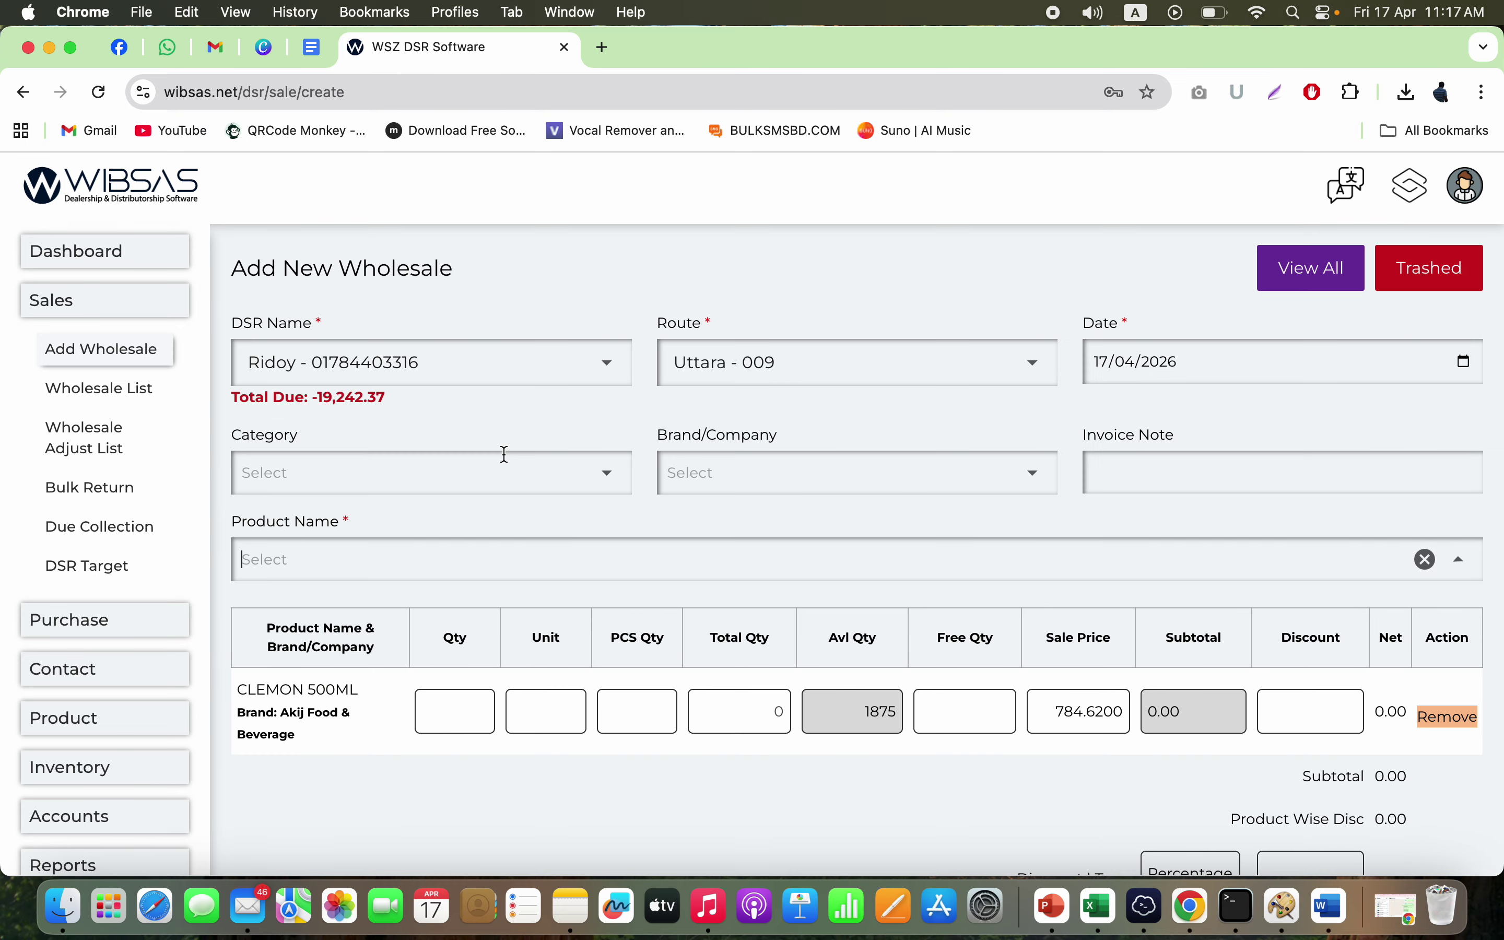
click(507, 559)
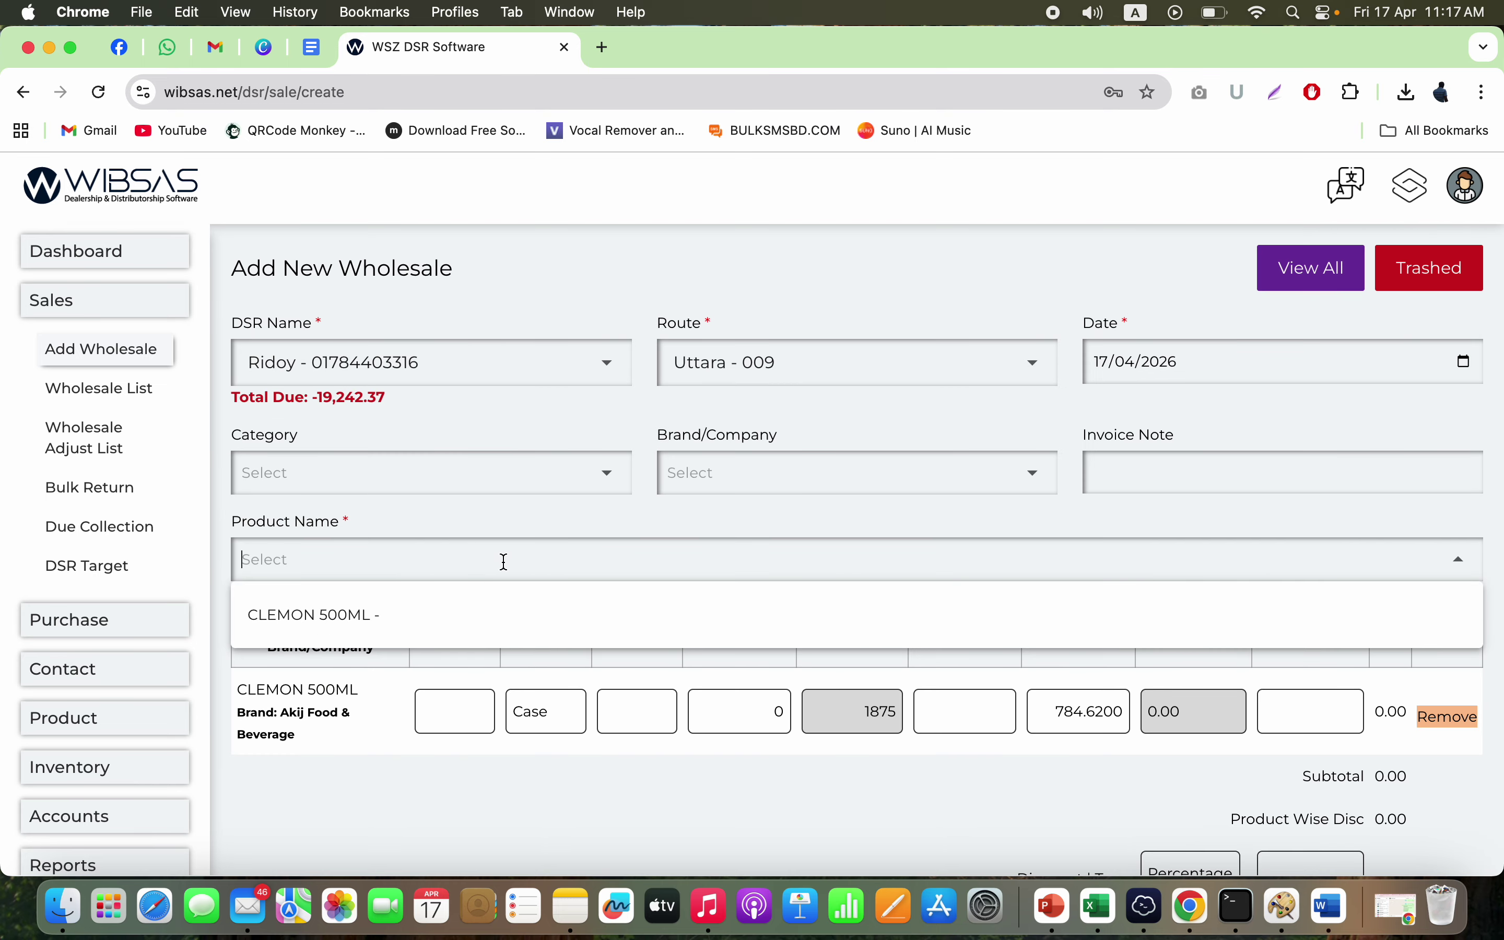
text(mo)
click(463, 296)
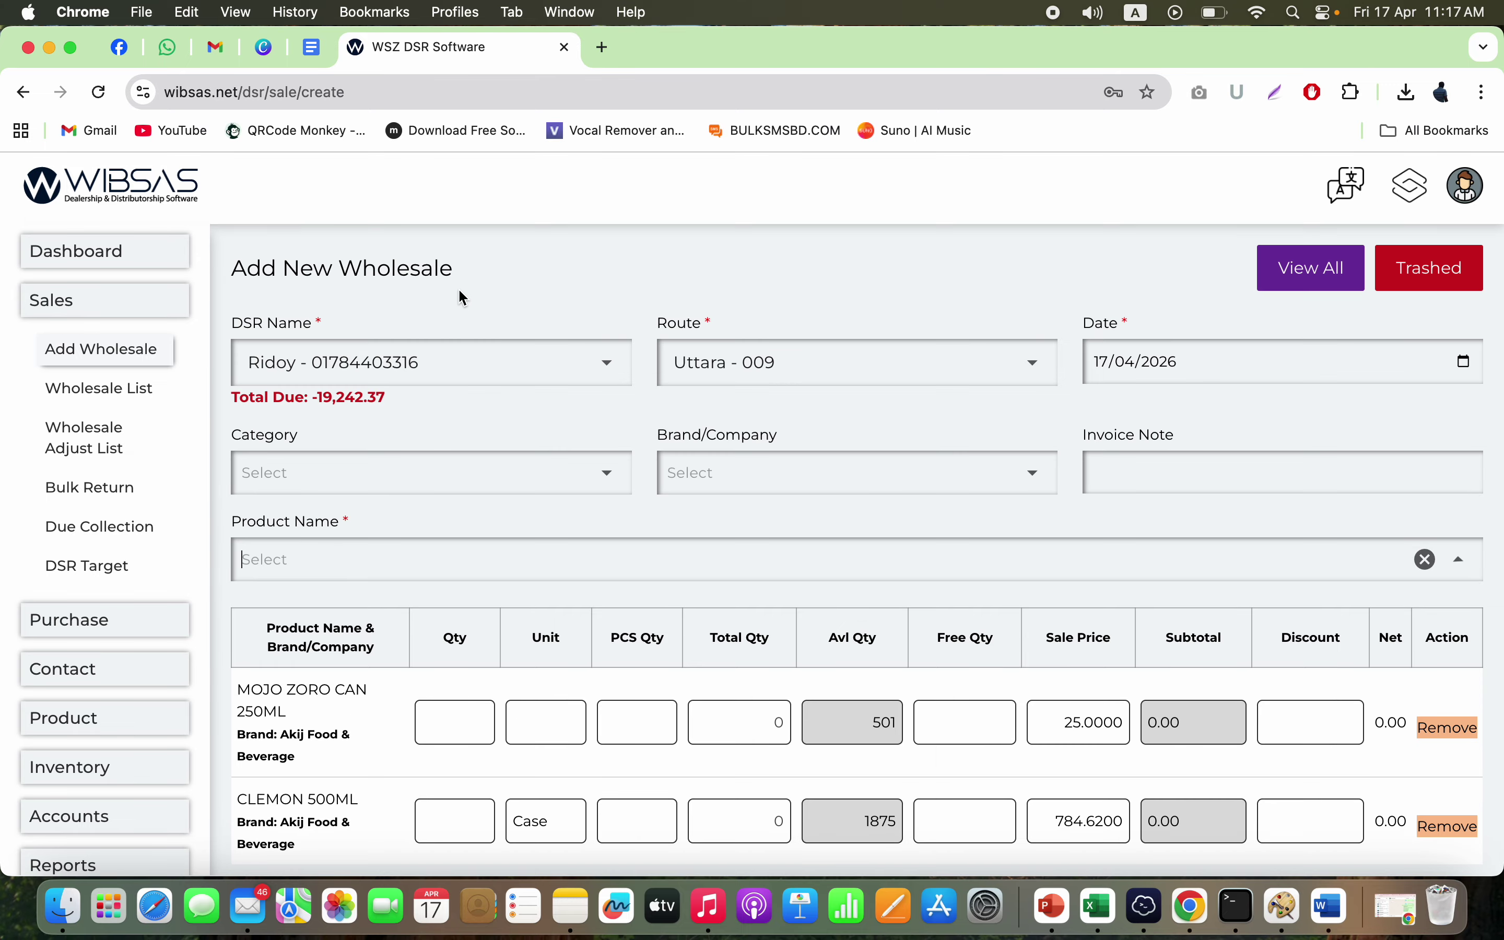
- Set the MOJO ZORO CAN 250ML quantity to 10 cases plus 5 pieces
click(448, 723)
text(10)
click(545, 728)
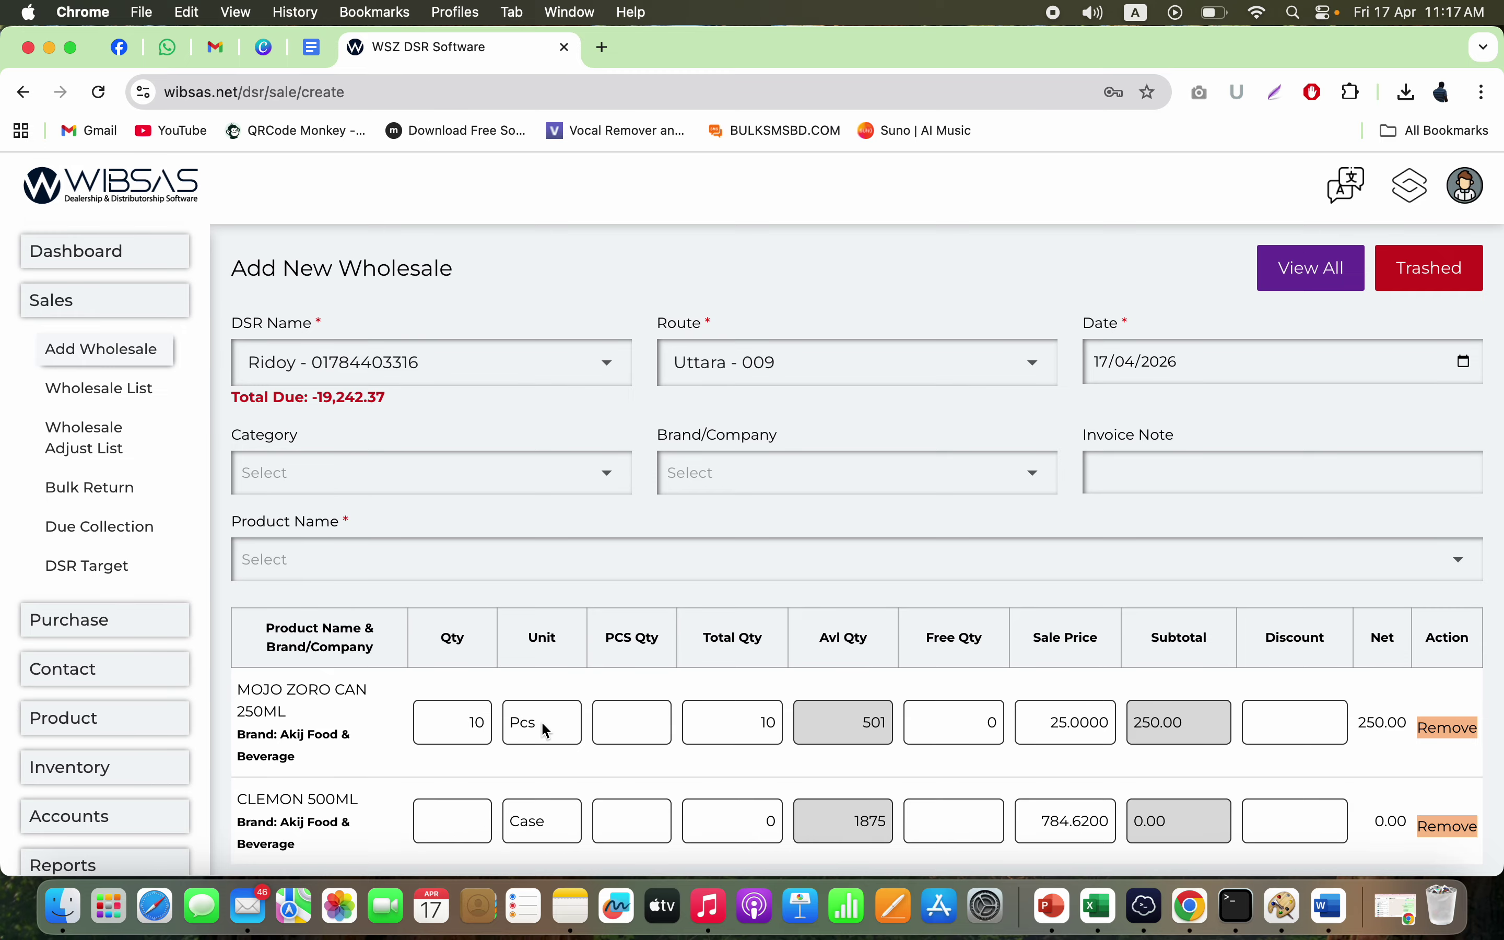
click(542, 747)
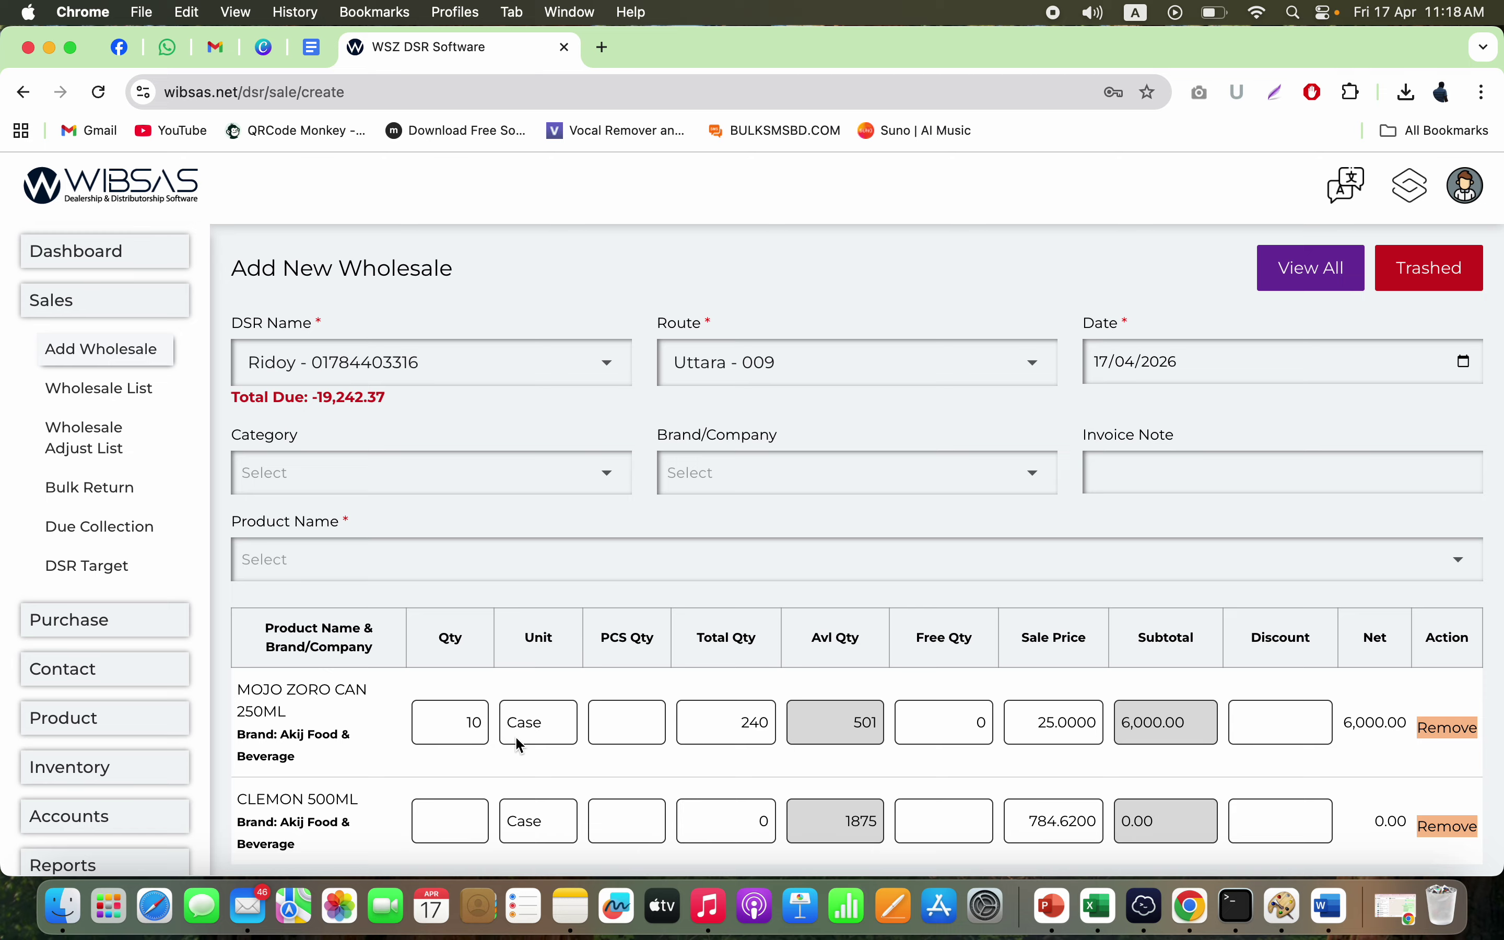
click(627, 726)
text(5)
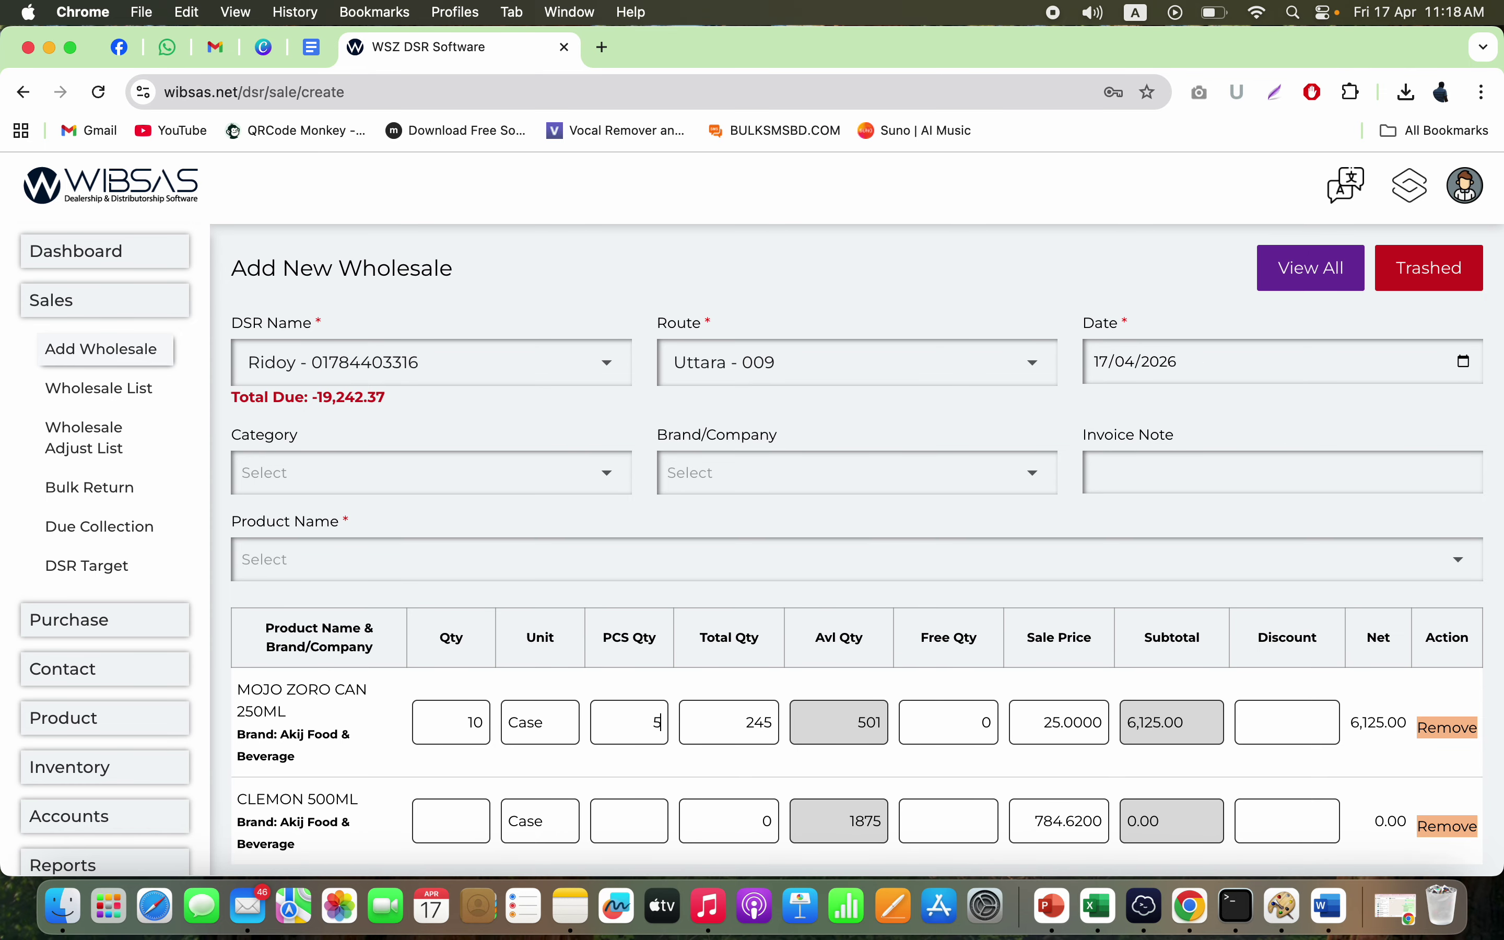
- Set the CLEMON 500ML quantity to 10, keeping Case as its unit
click(475, 828)
text(1)
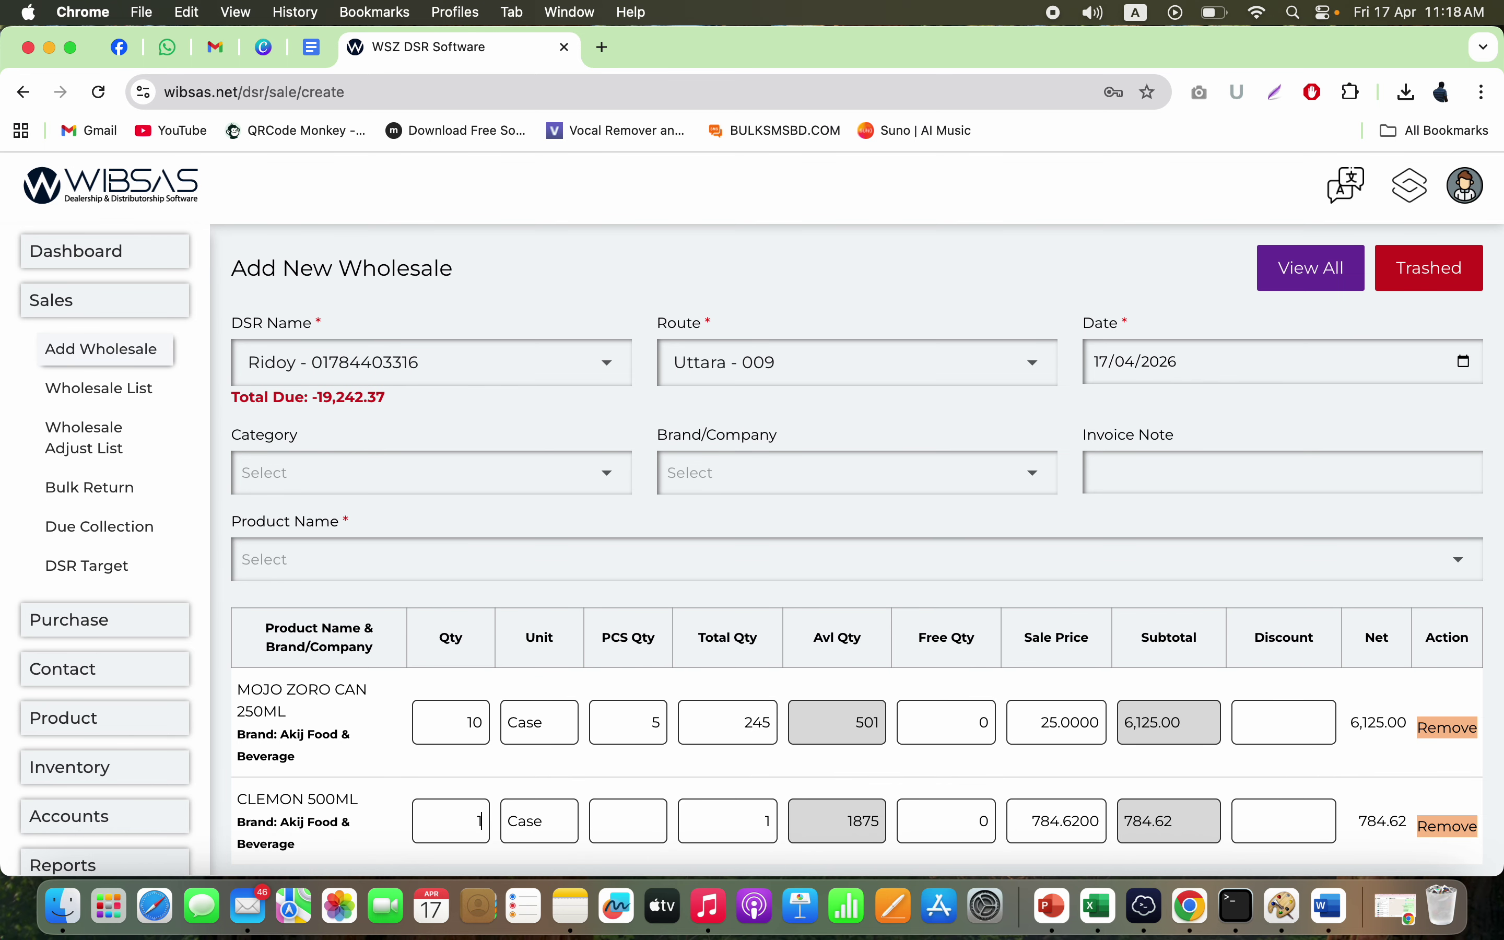
text(0)
click(537, 822)
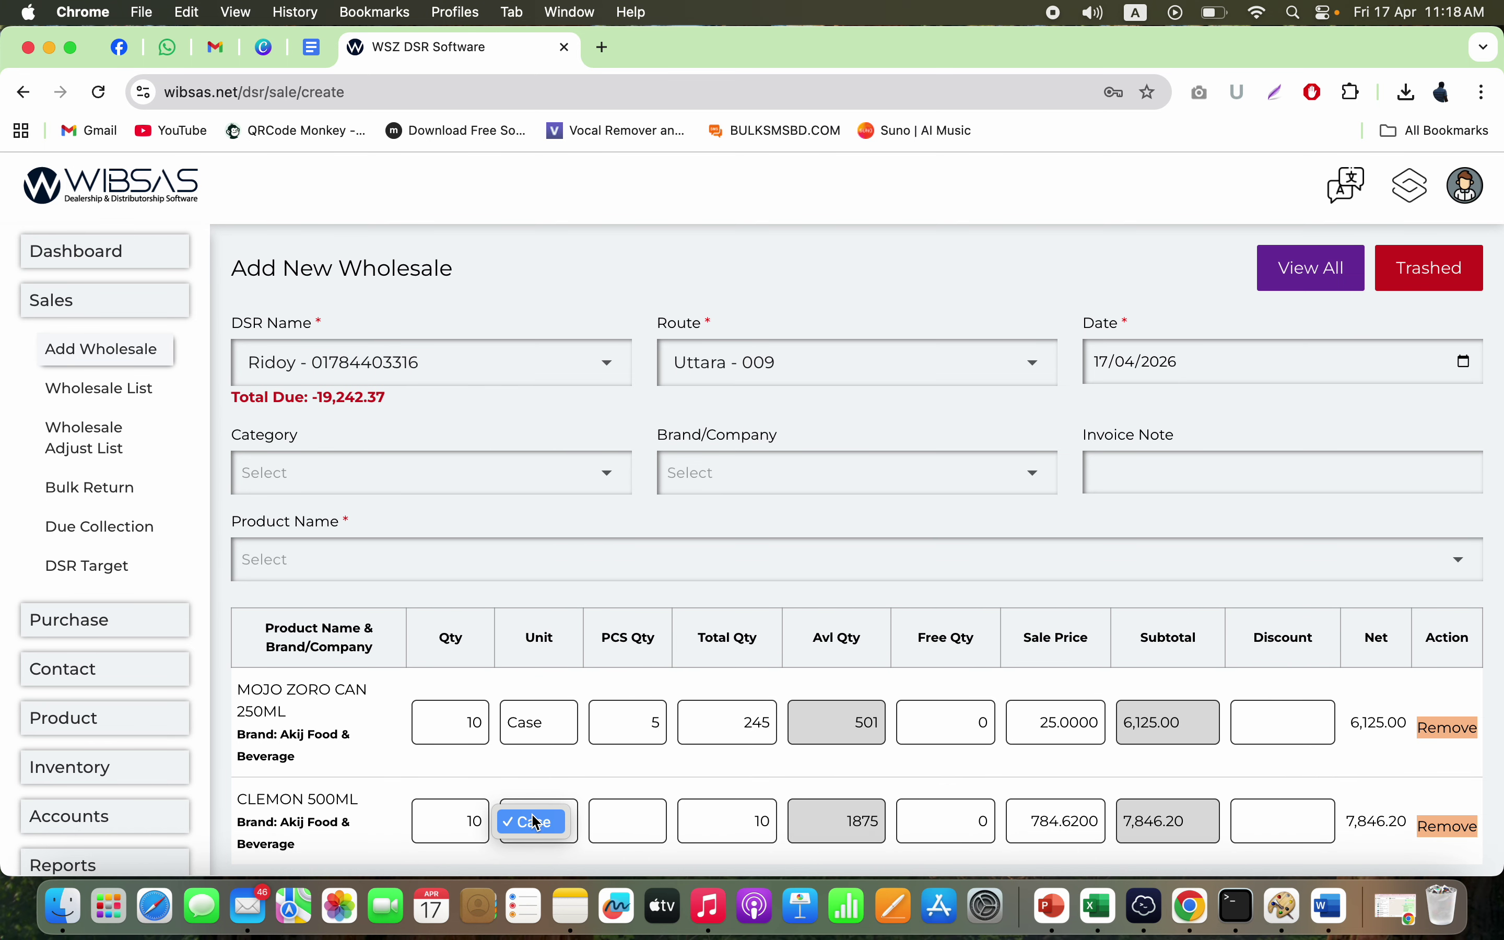
click(585, 816)
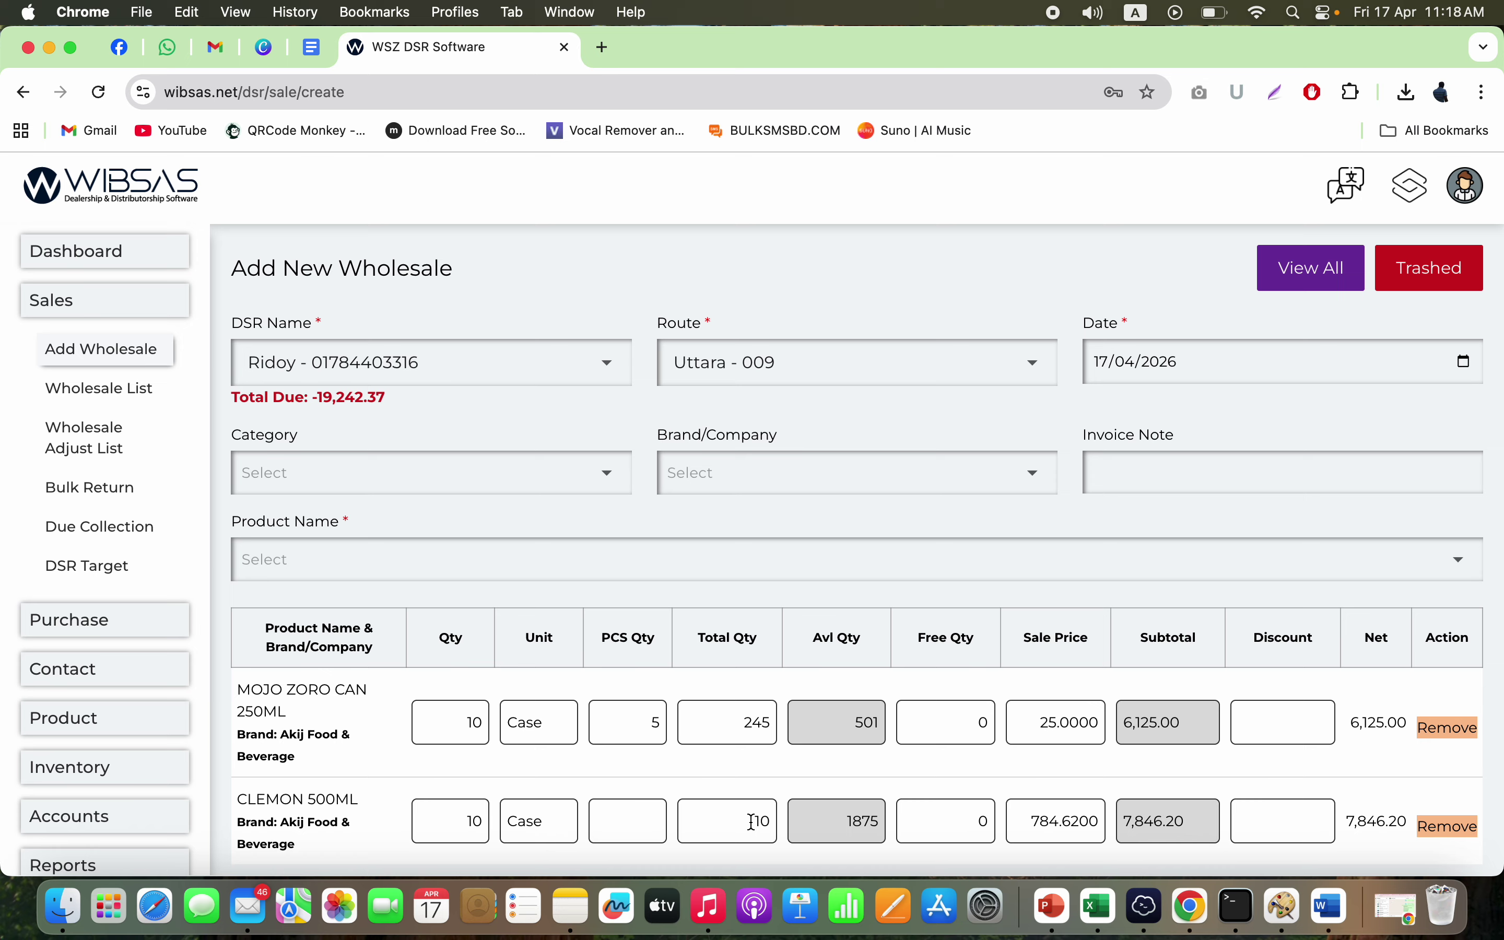
- Examine the free quantity, discount, totals and other free product fields of the wholesale form
scroll(969, 791, down, 1)
scroll(970, 791, down, 2)
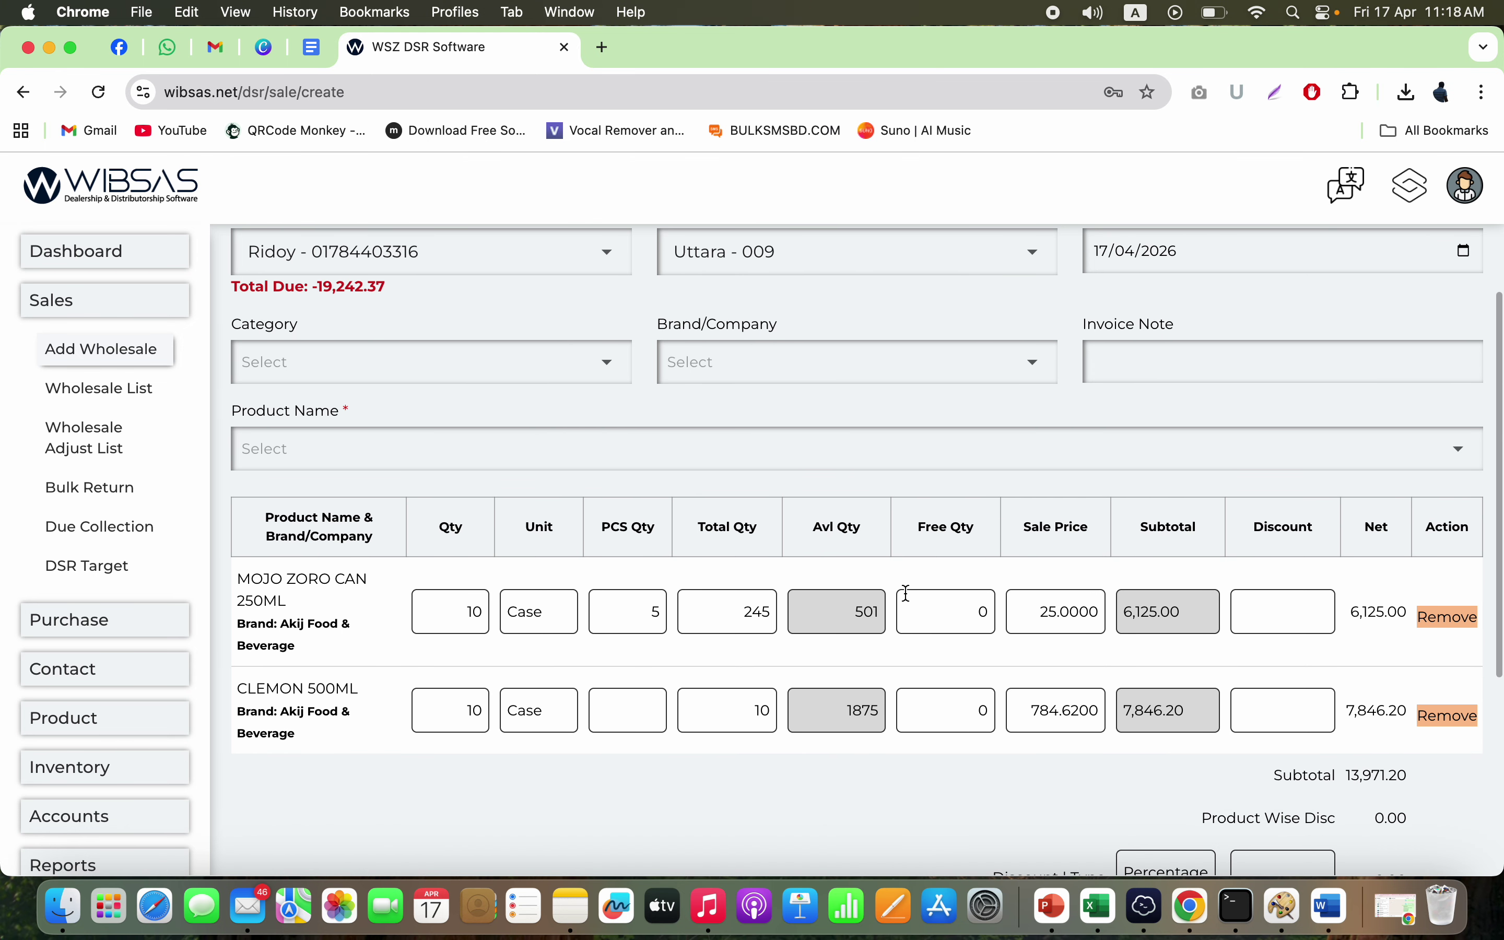
click(983, 611)
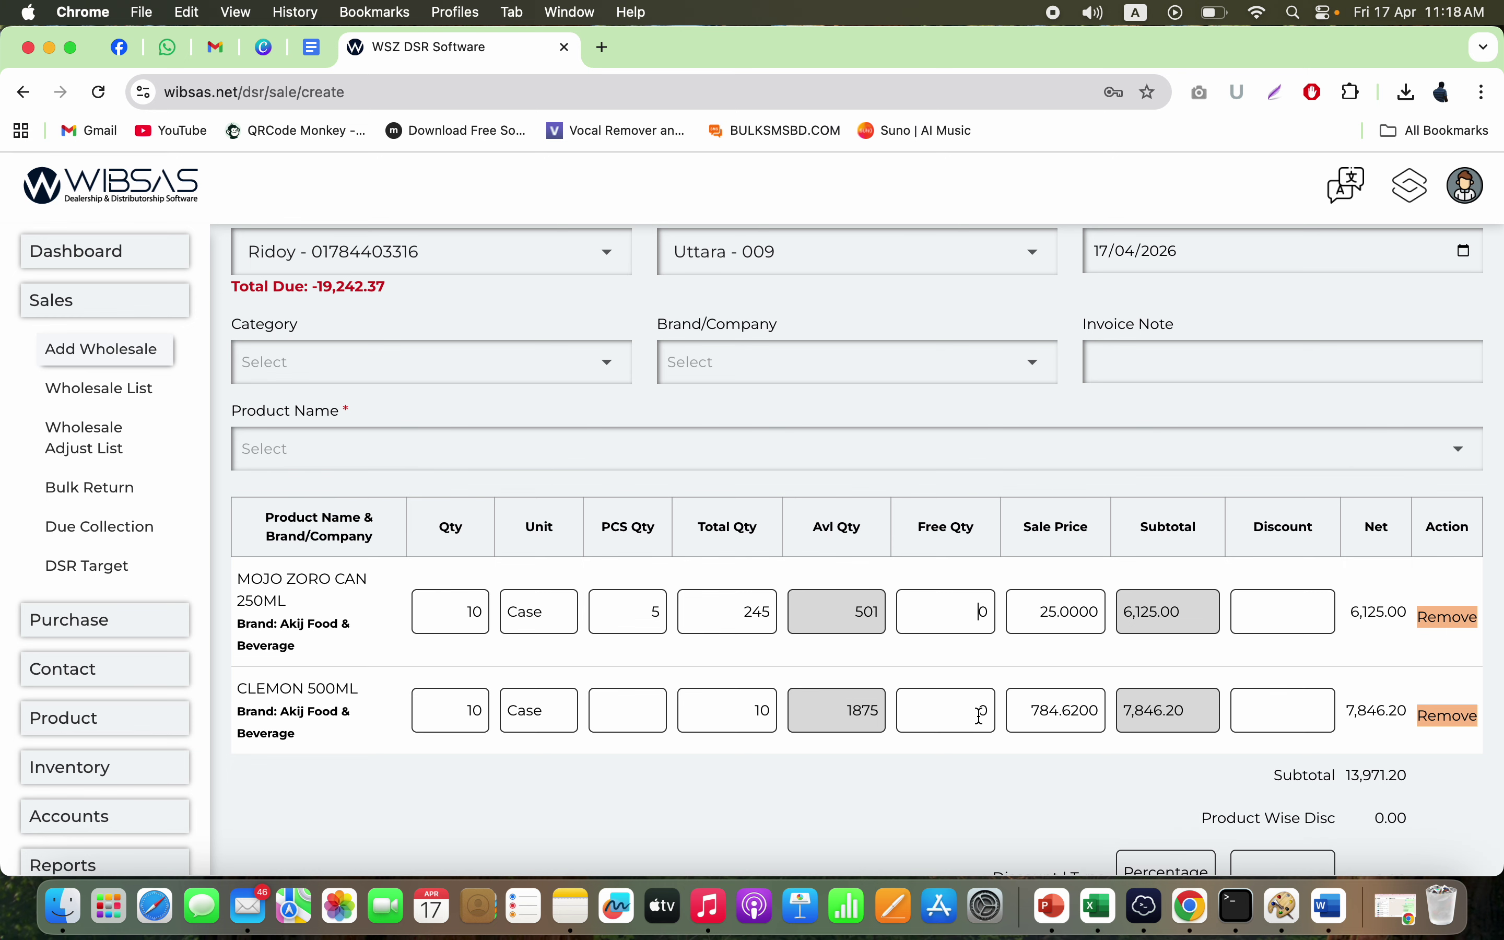
click(1282, 609)
click(1275, 710)
scroll(1160, 784, down, 4)
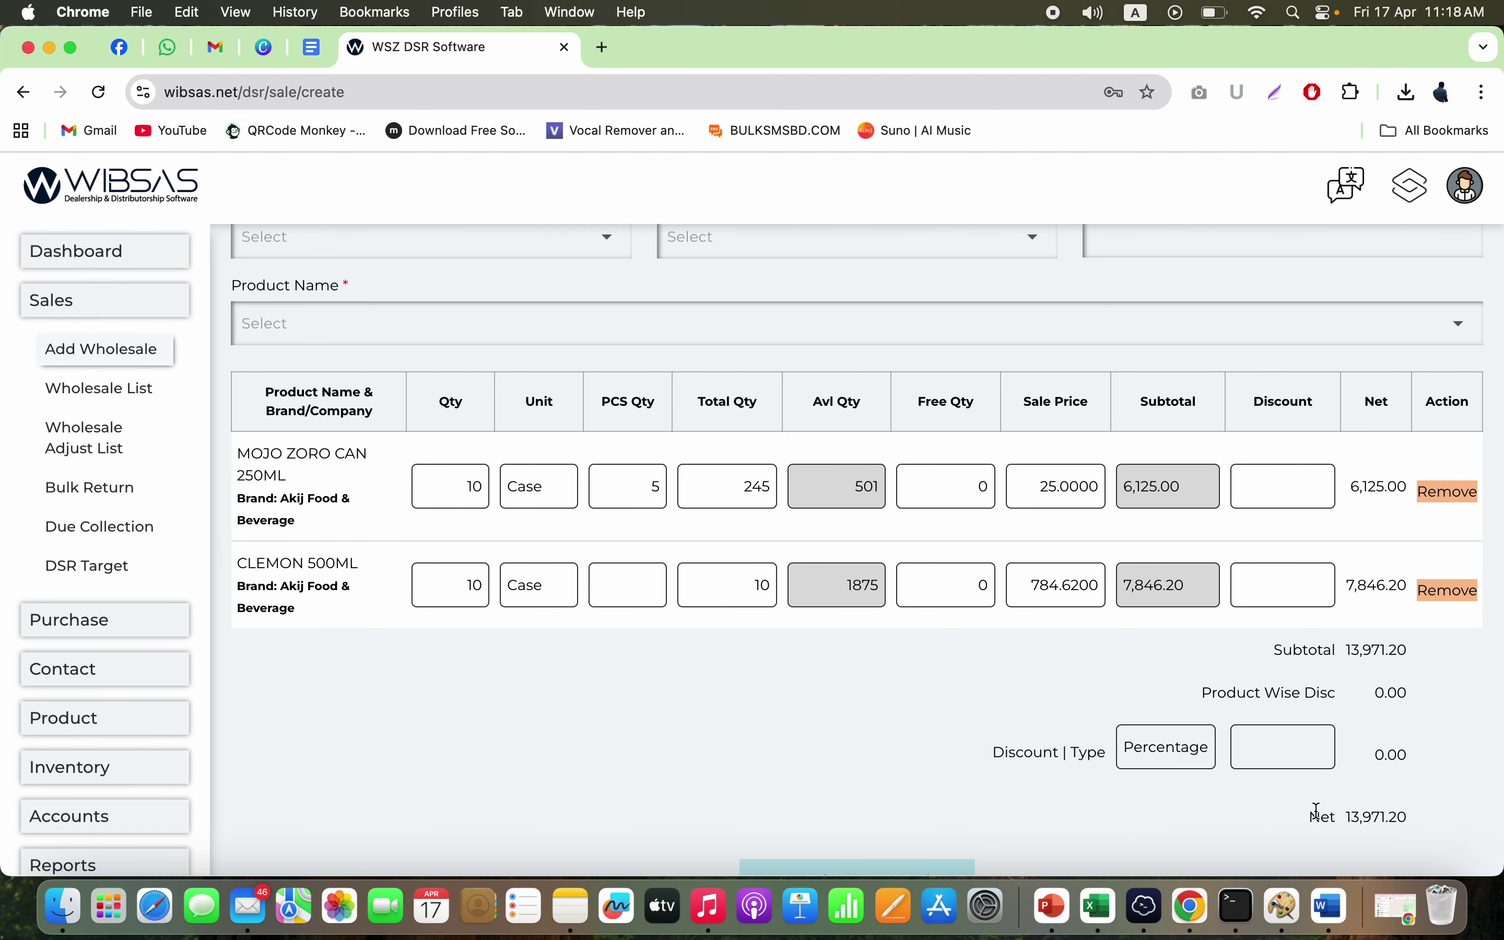
scroll(1317, 811, down, 3)
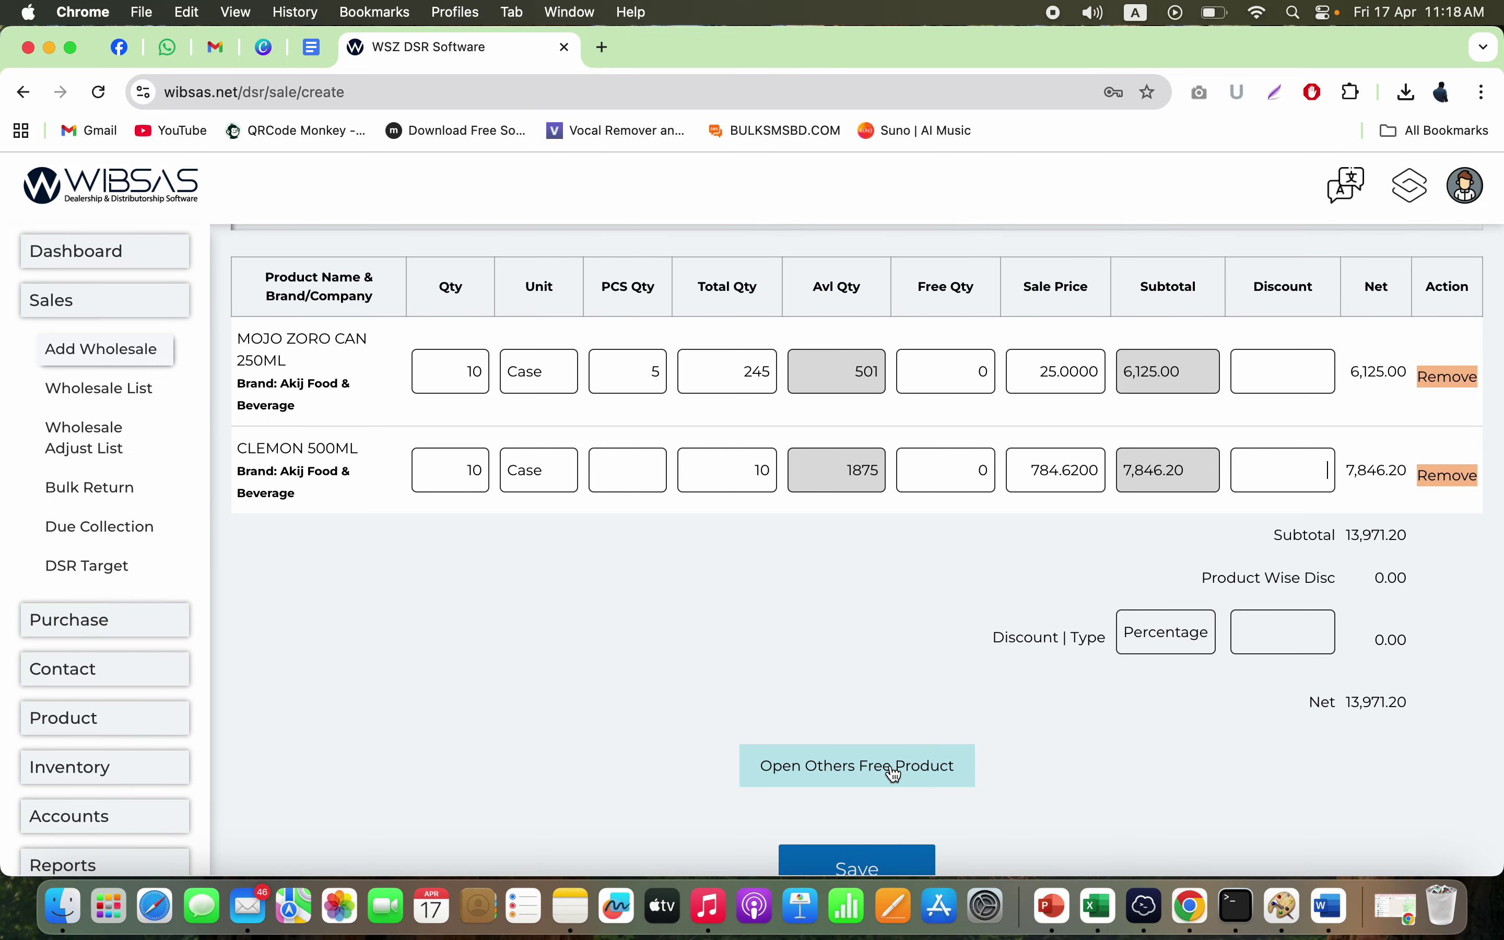
click(912, 771)
scroll(916, 777, down, 2)
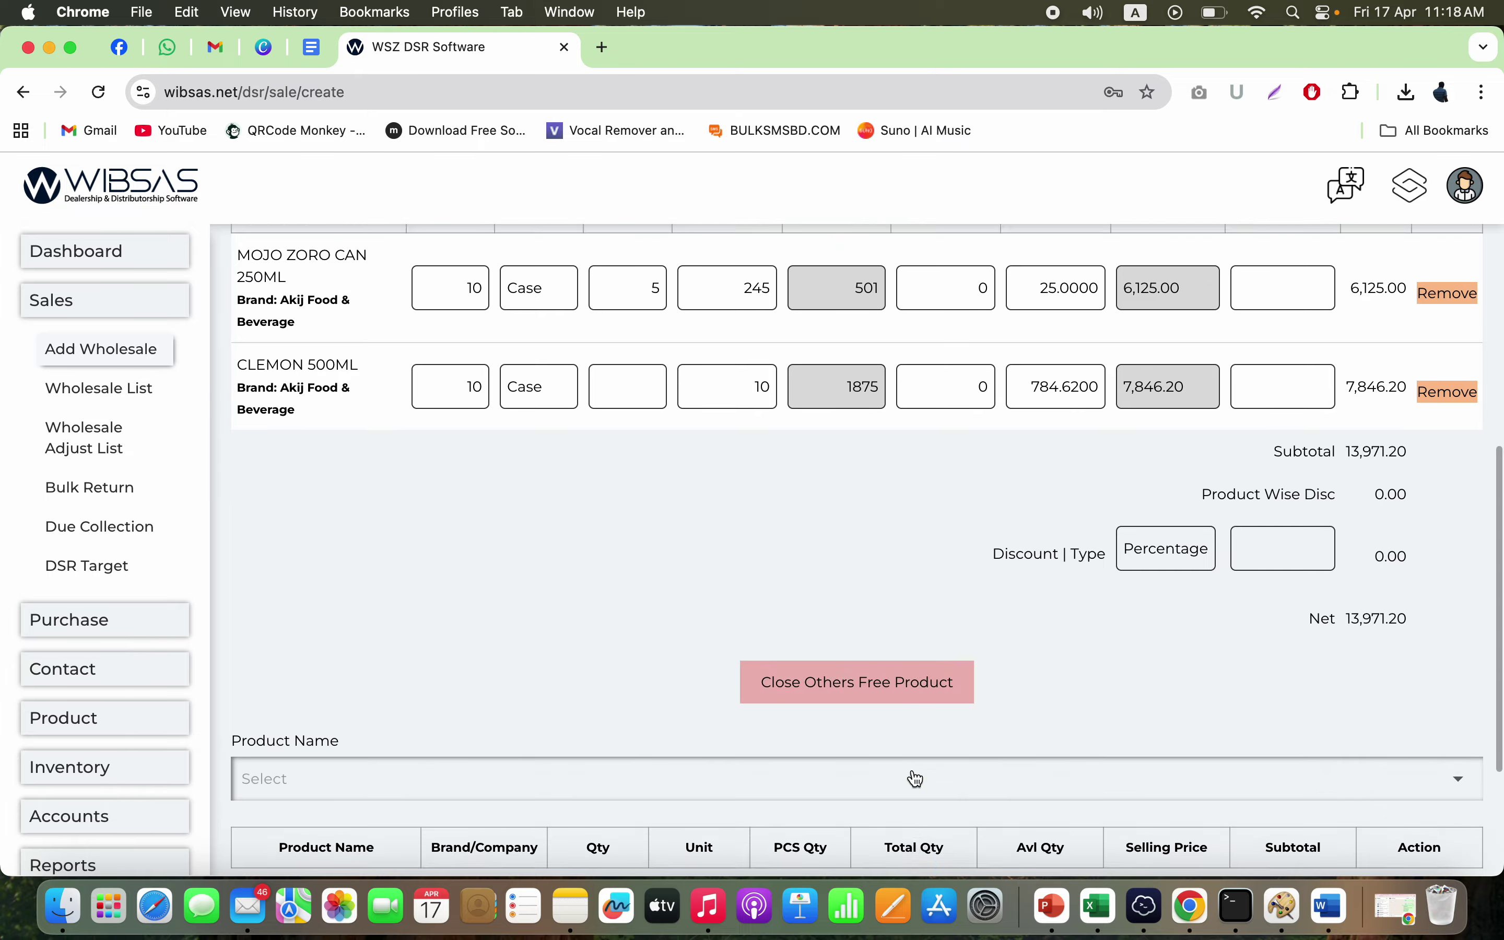
scroll(916, 778, down, 4)
click(985, 624)
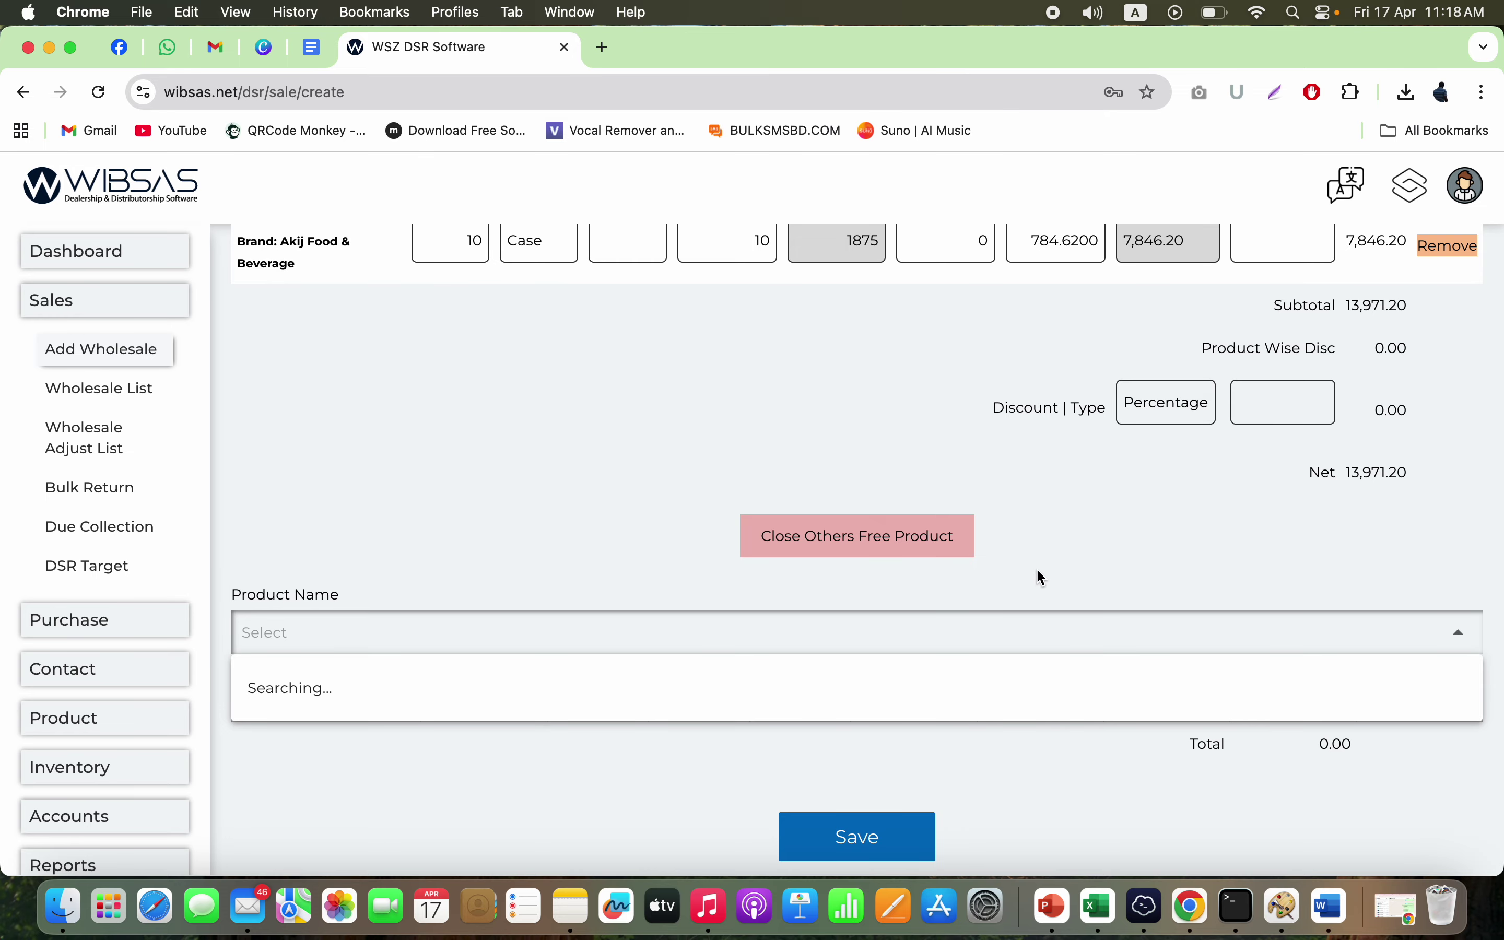
click(1060, 562)
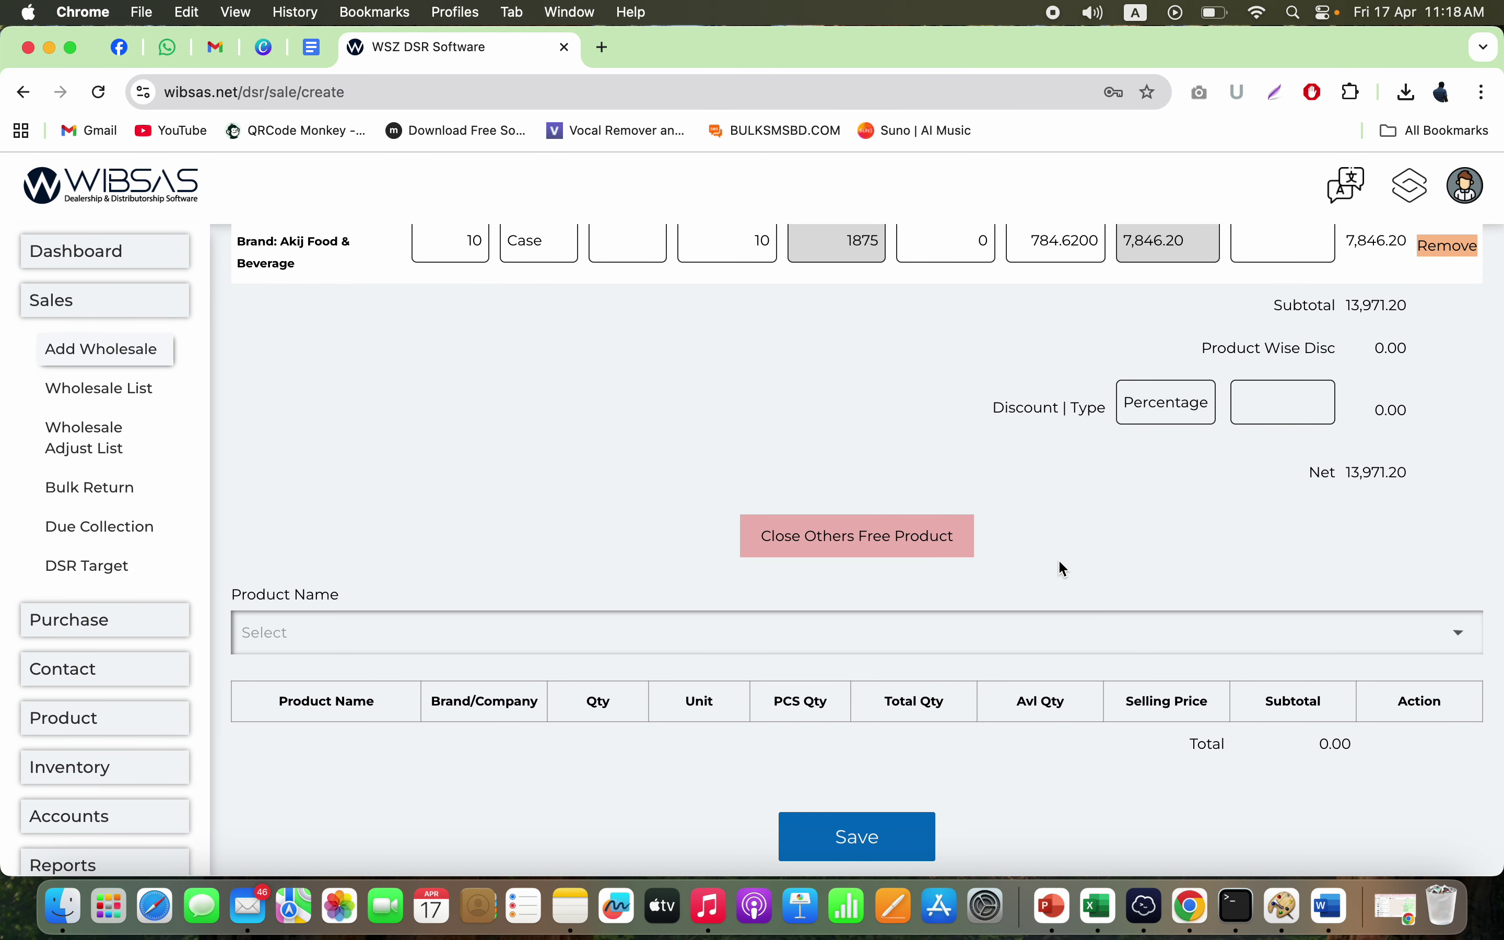
- Save the wholesale and open its new invoice from the wholesale list
click(840, 836)
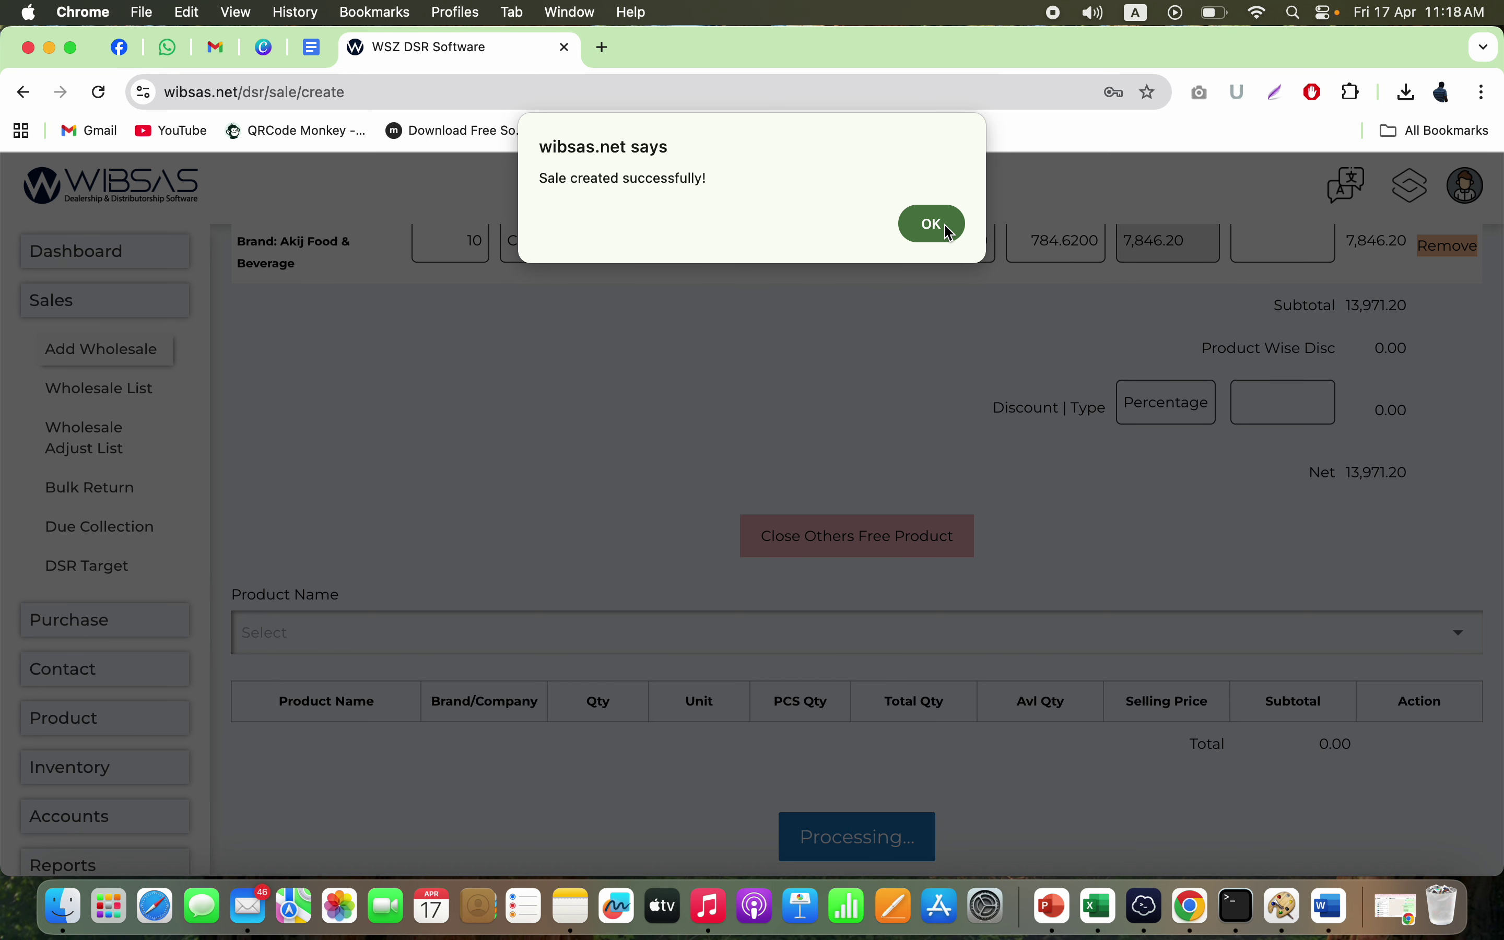
click(926, 225)
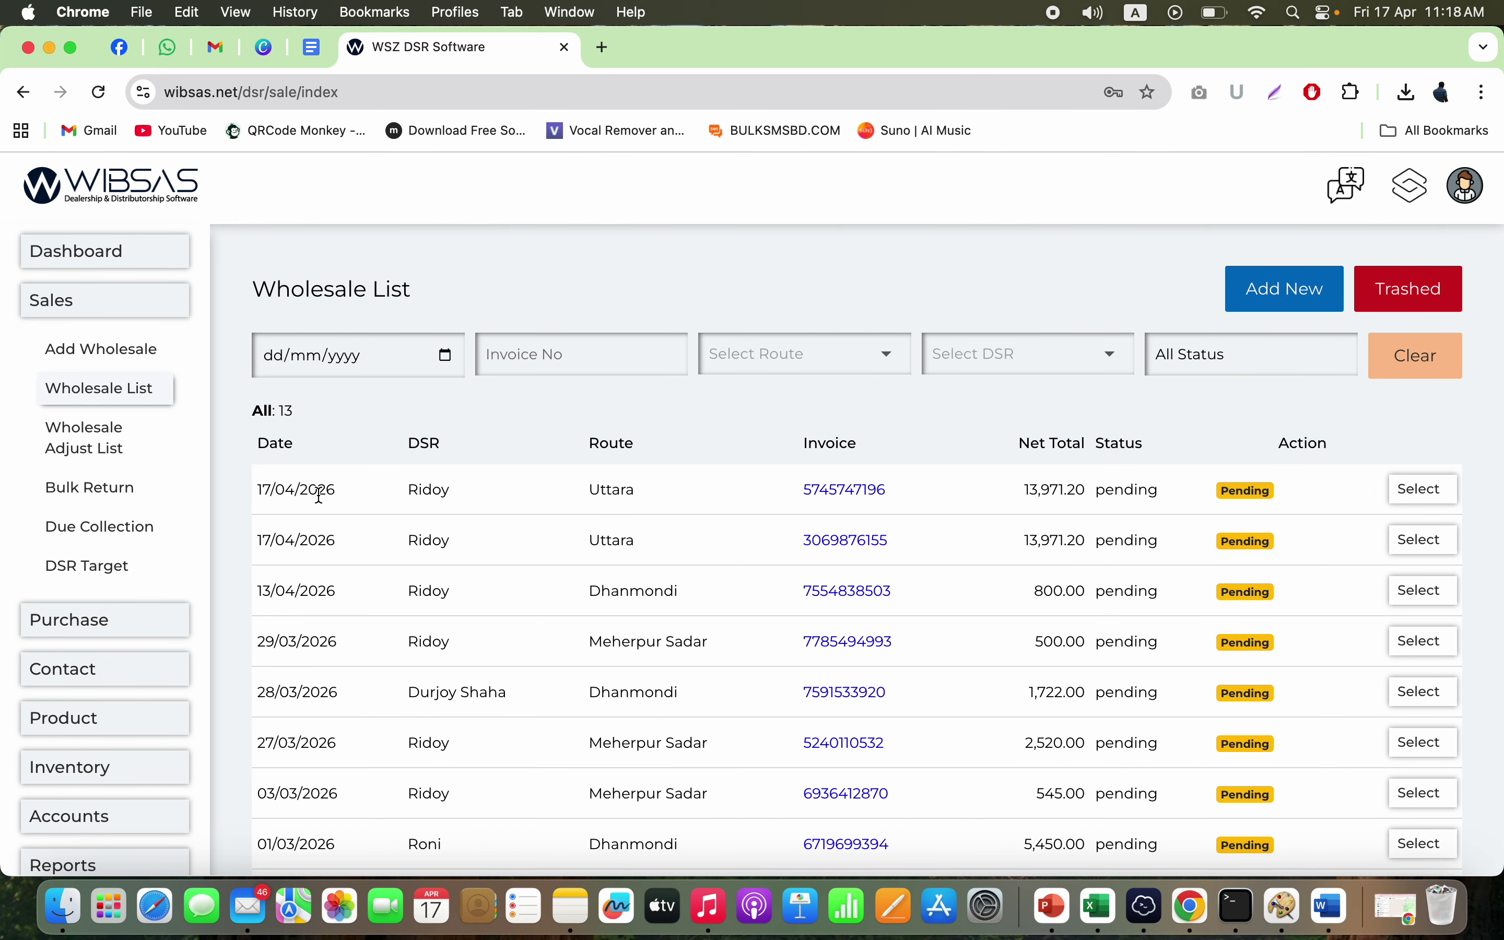
click(844, 491)
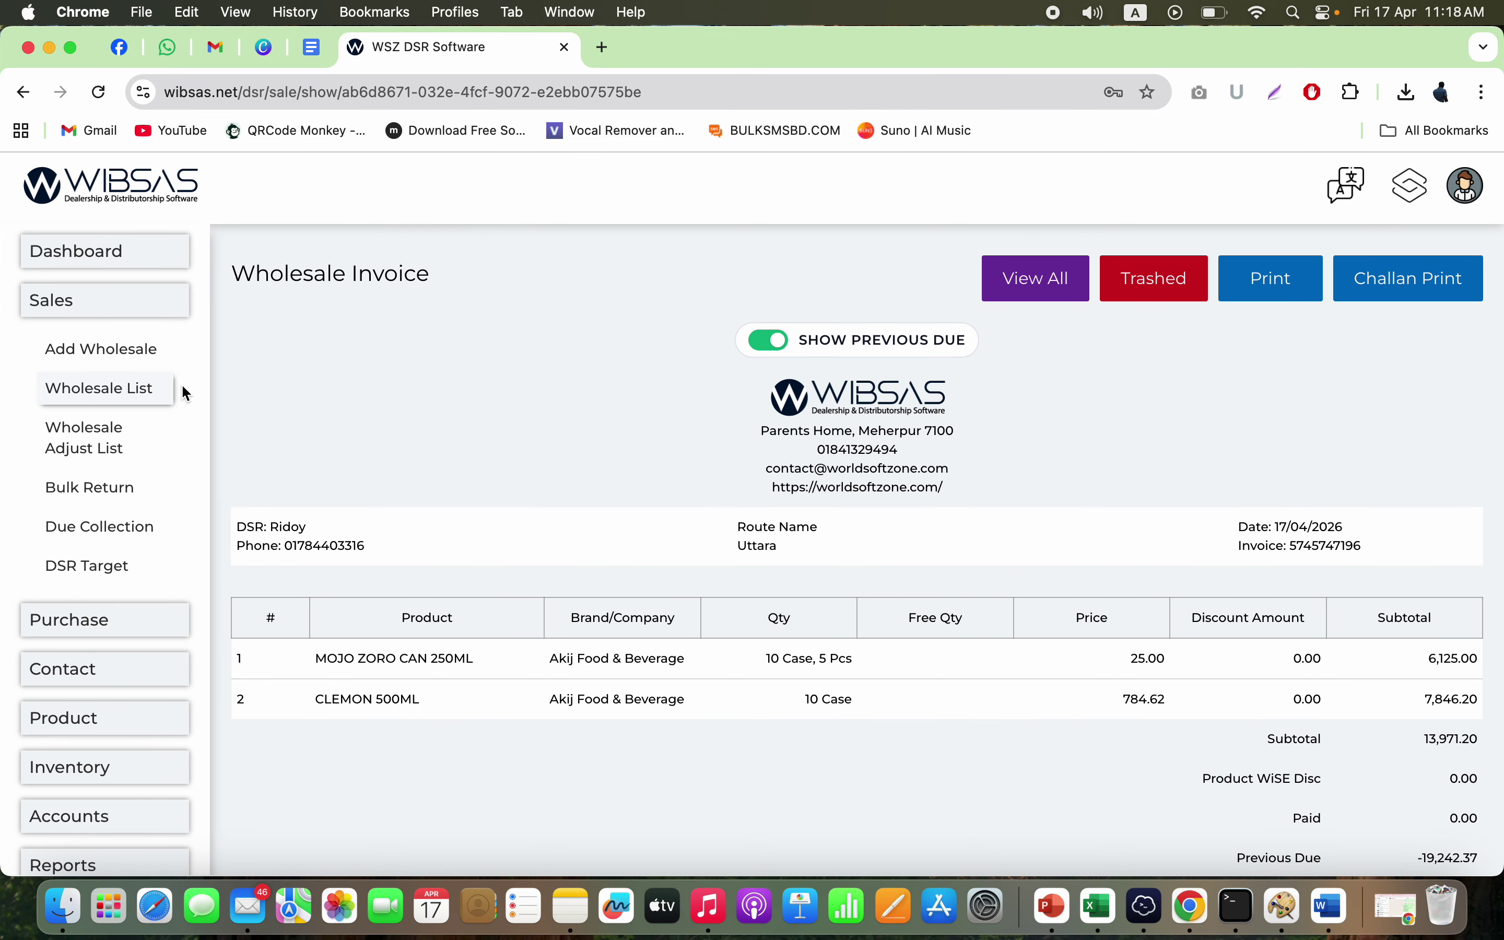
- Open the adjustment form for the newest sale in the wholesale list
click(150, 390)
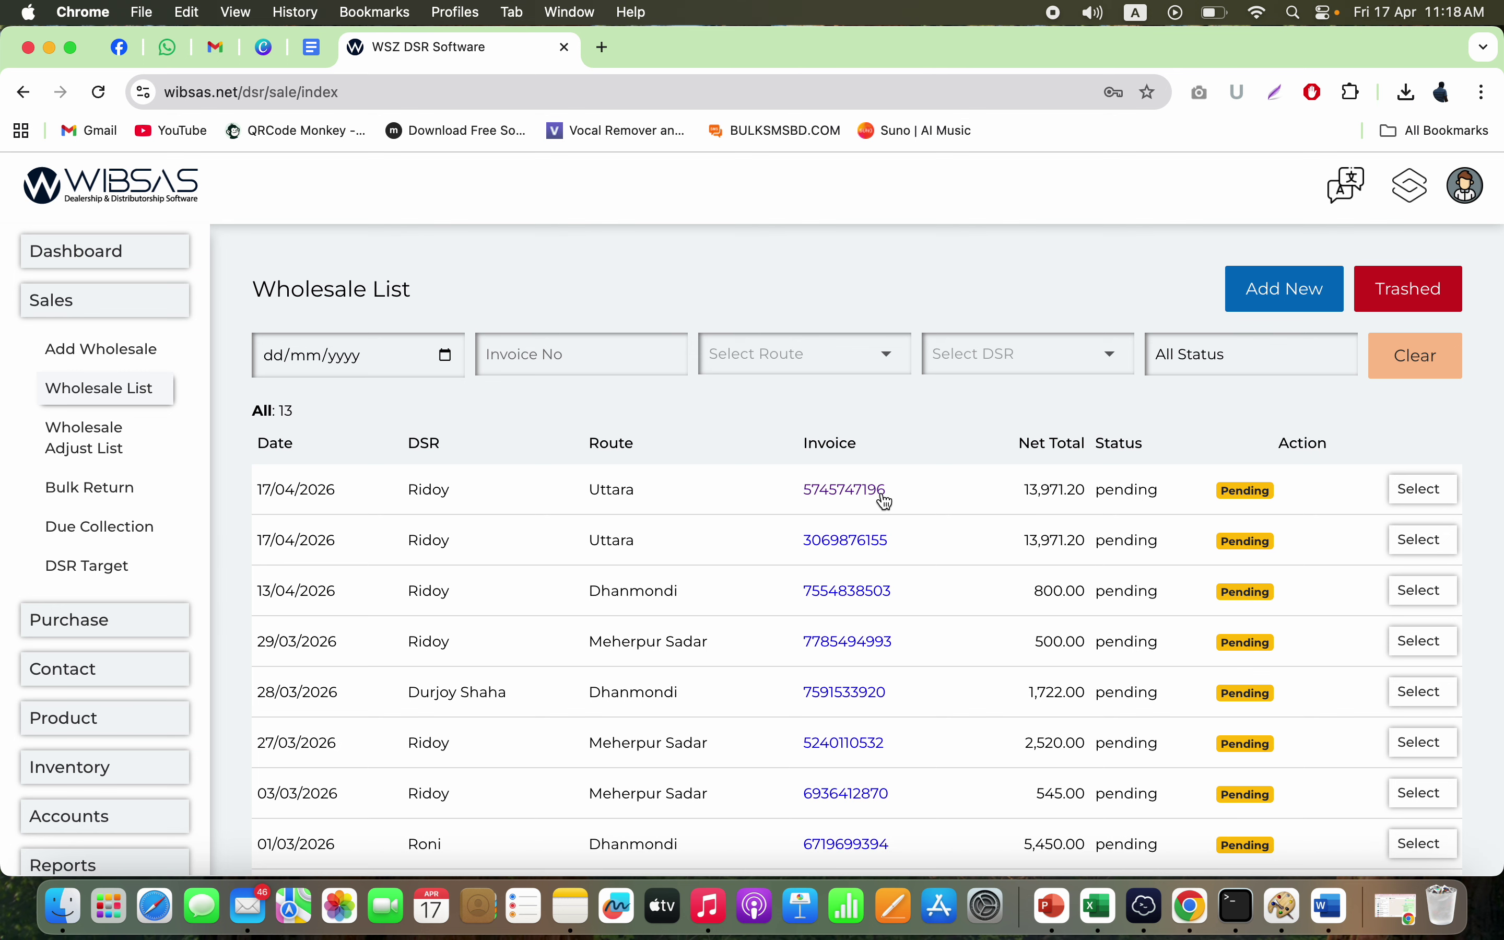
click(1441, 497)
click(1326, 533)
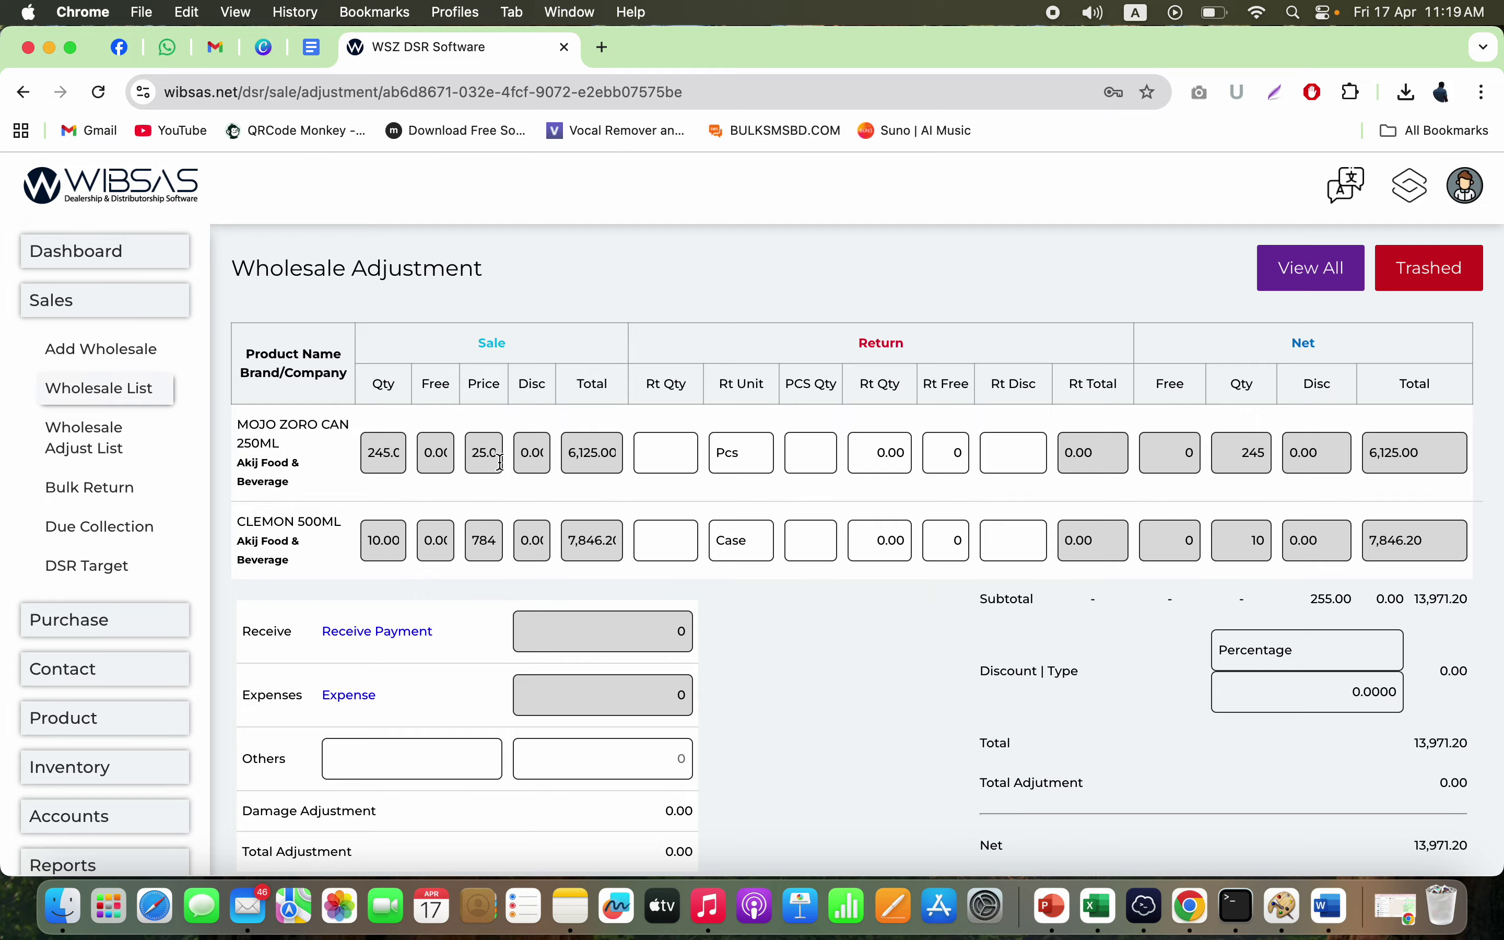
- Enter return quantities of 25 pieces for MOJO ZORO CAN 250ML and 3 cases for CLEMON 500ML
click(674, 456)
text(25)
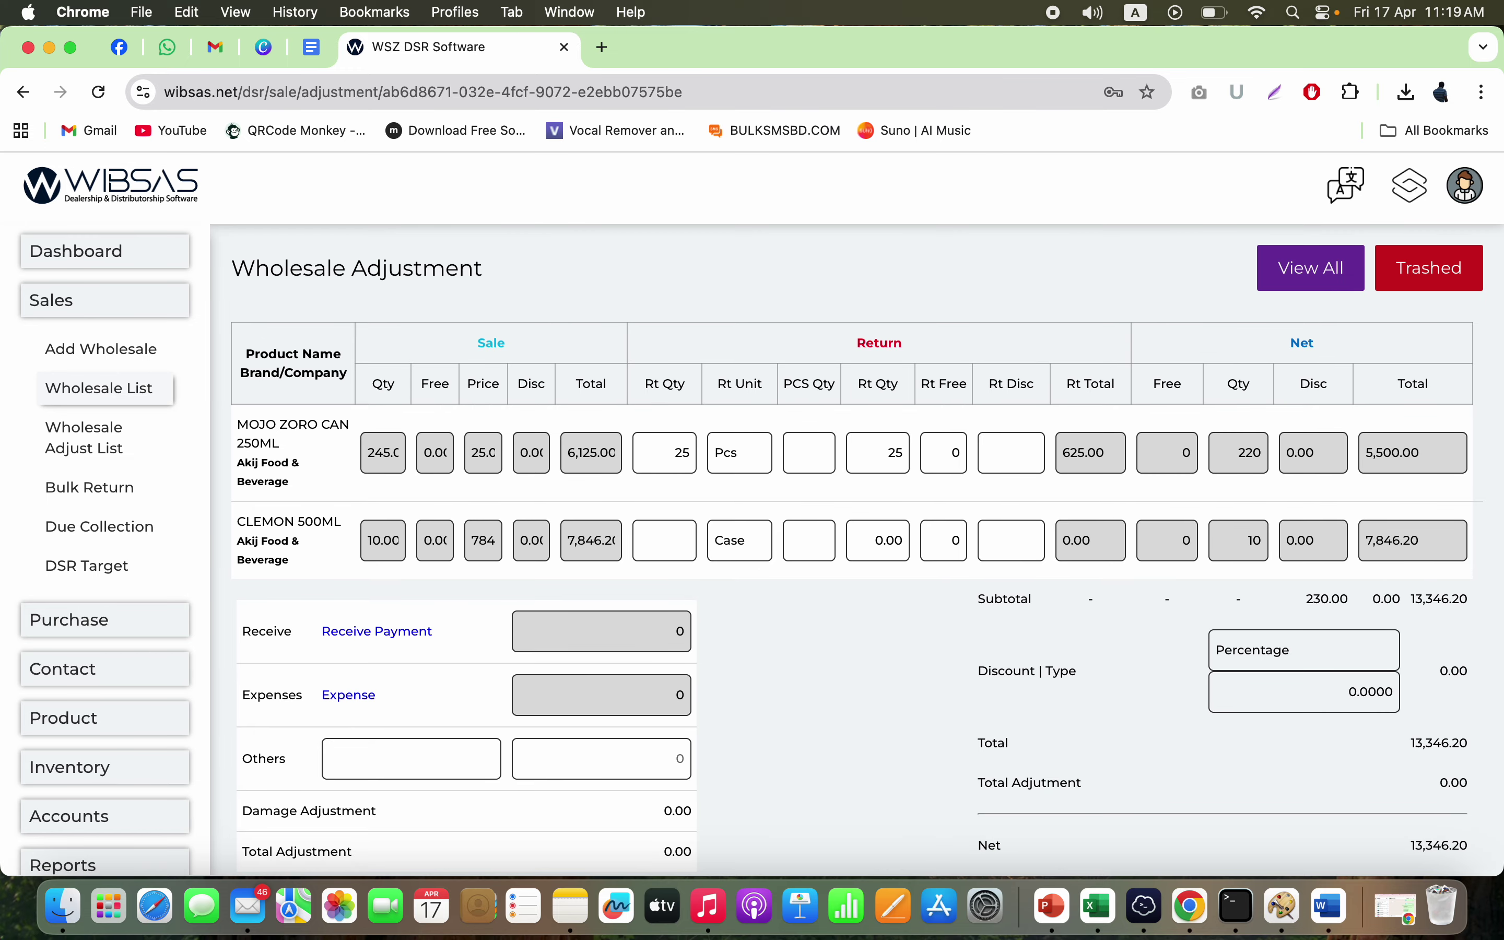
click(669, 541)
text(3)
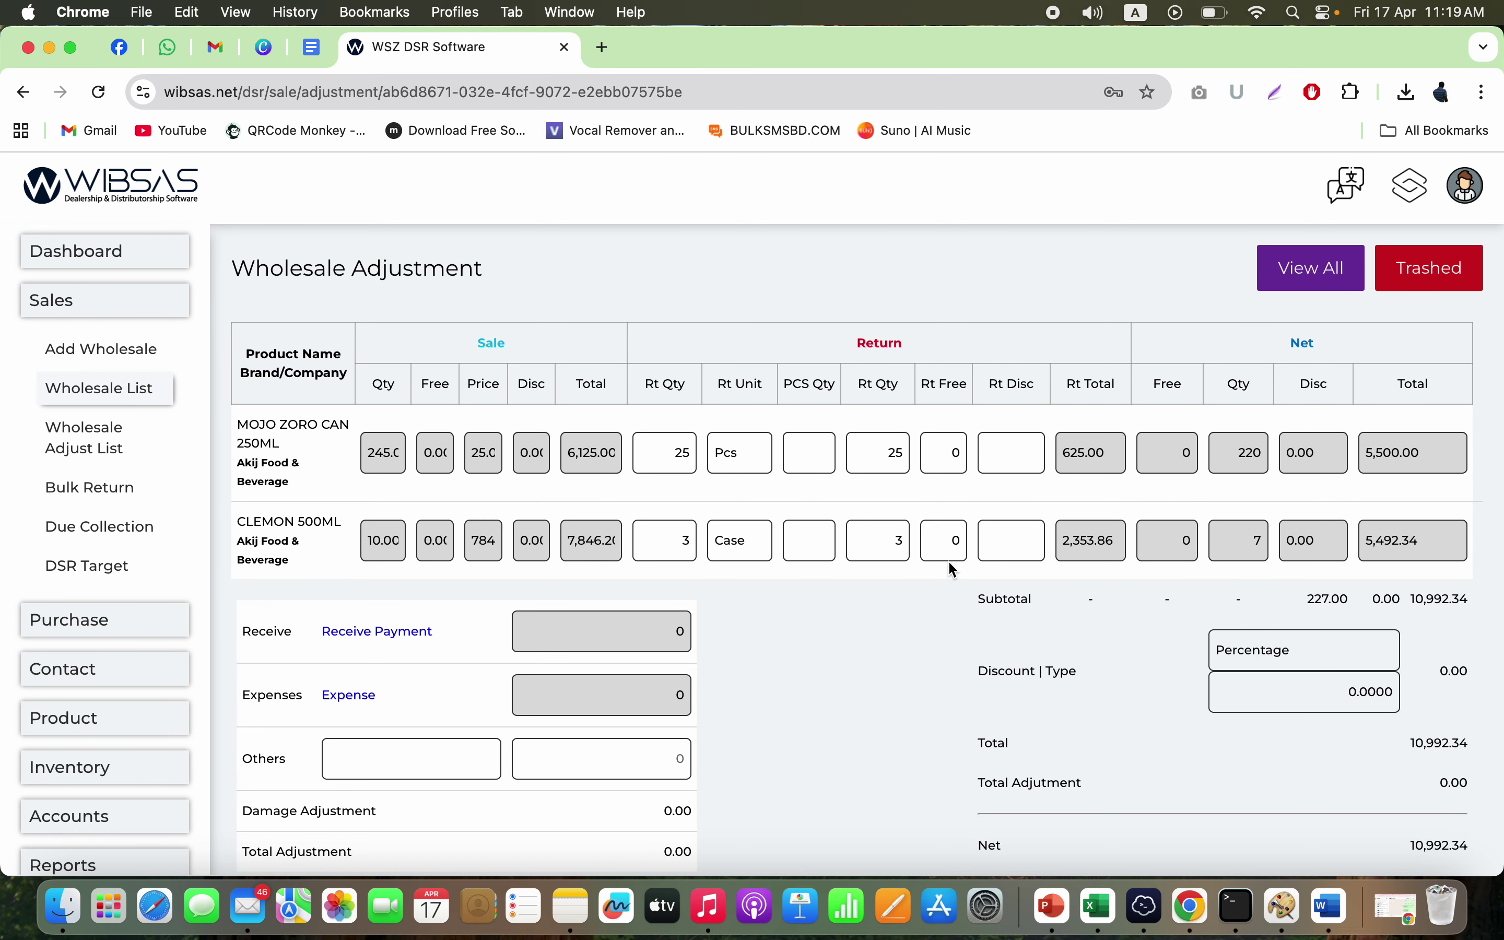
- Change the MOJO ZORO CAN 250ML return to 2 cases plus 3 pieces
double_click(694, 461)
text(2)
click(742, 456)
click(742, 476)
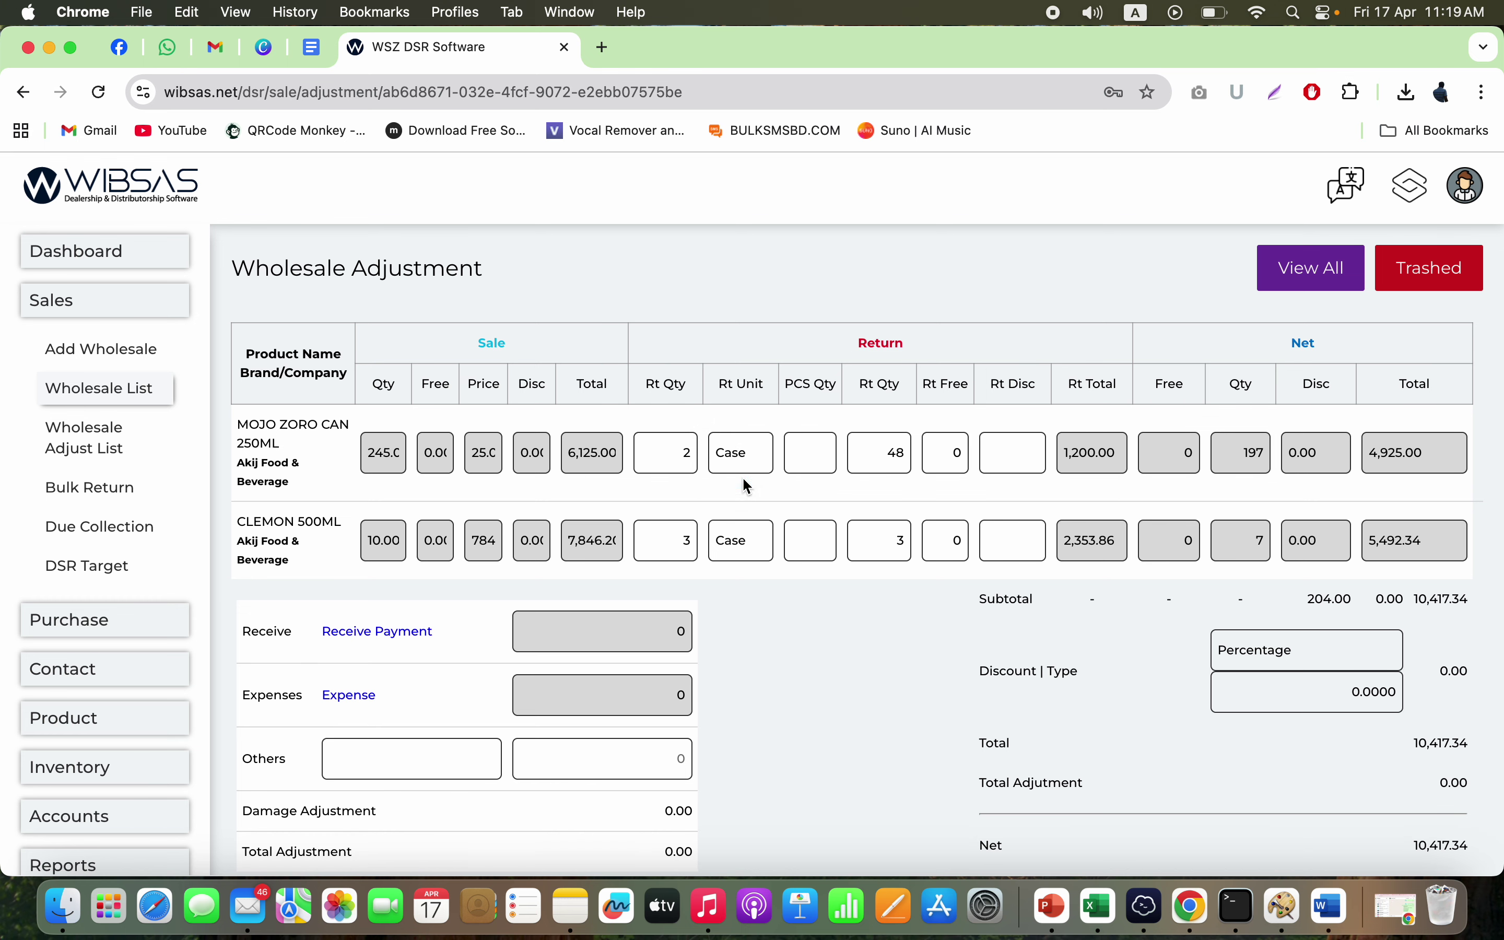
click(827, 457)
text(3)
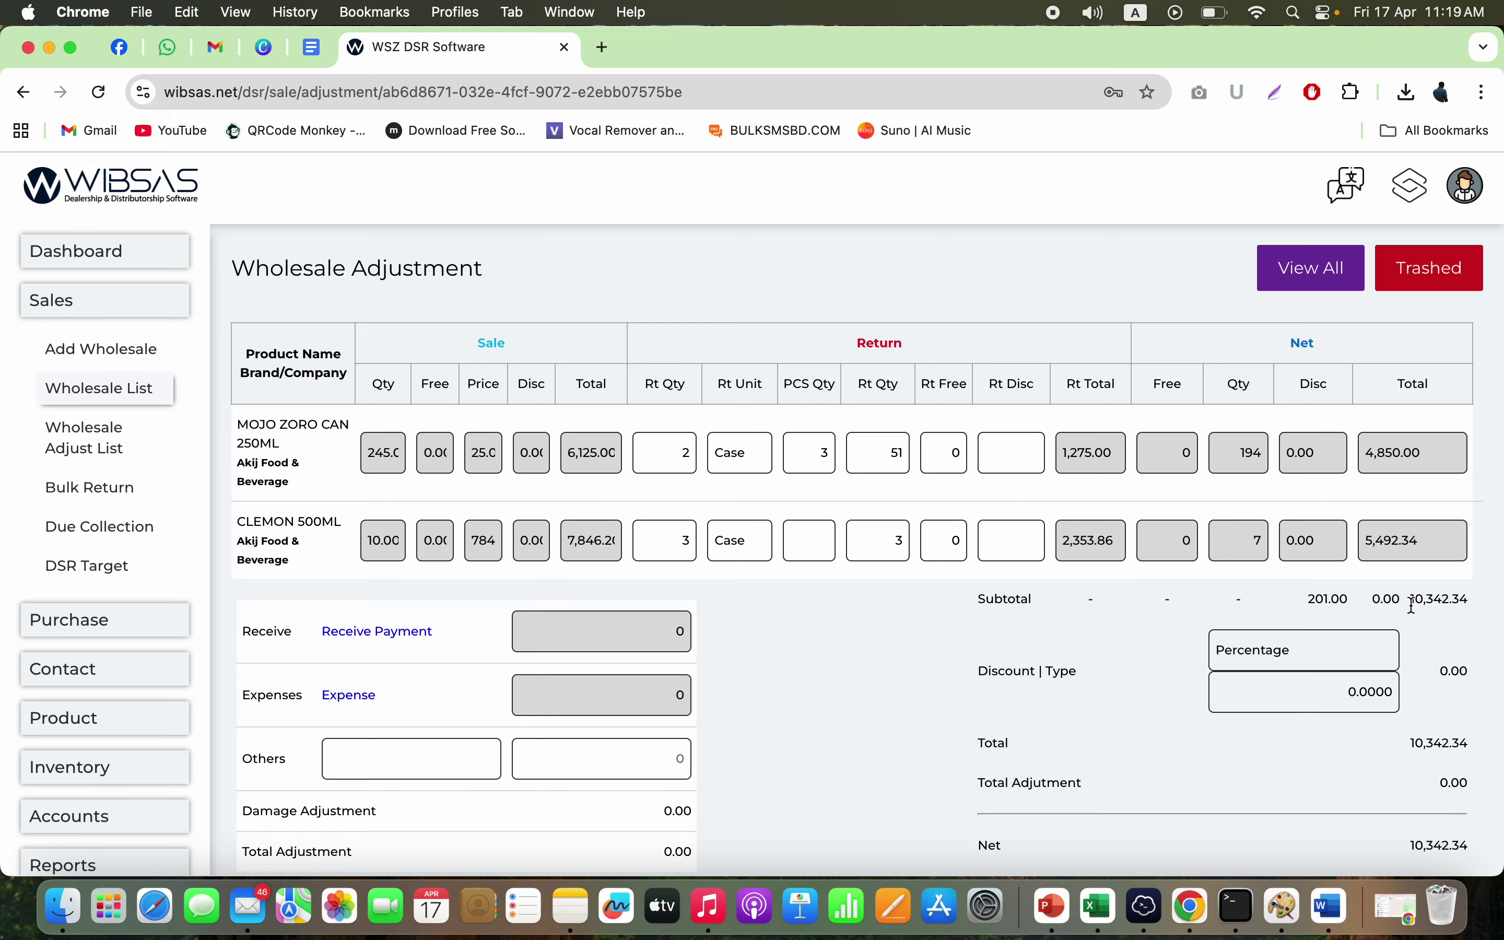
double_click(1322, 600)
double_click(1428, 600)
click(1136, 627)
- Record a received payment of 8000 into the Cash account for this wholesale adjustment
click(388, 633)
click(832, 554)
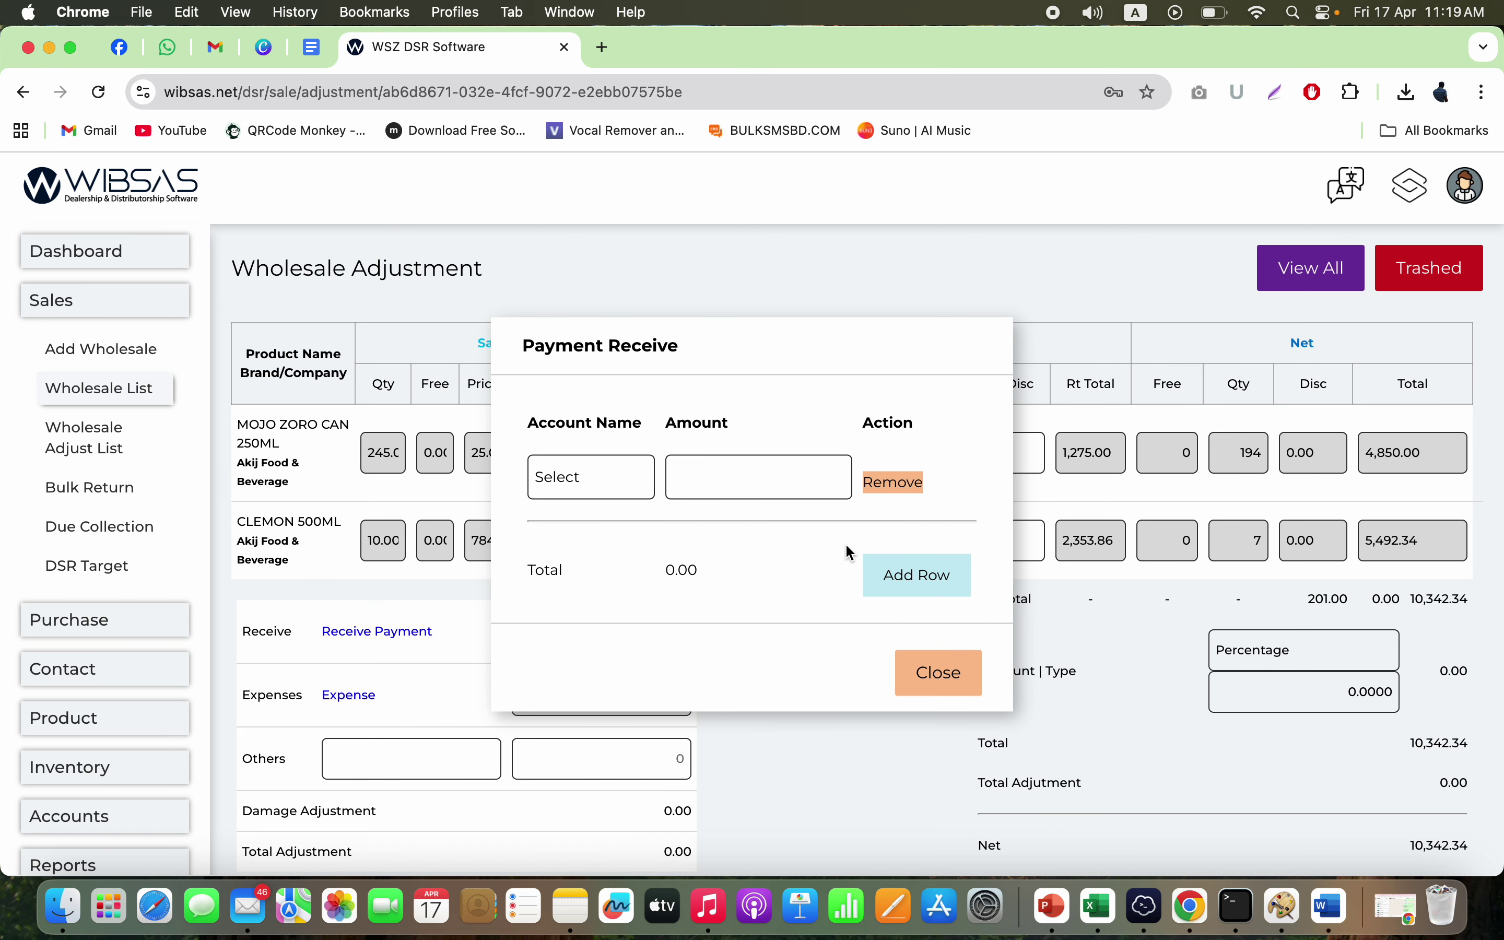
click(638, 477)
click(617, 506)
text(8000)
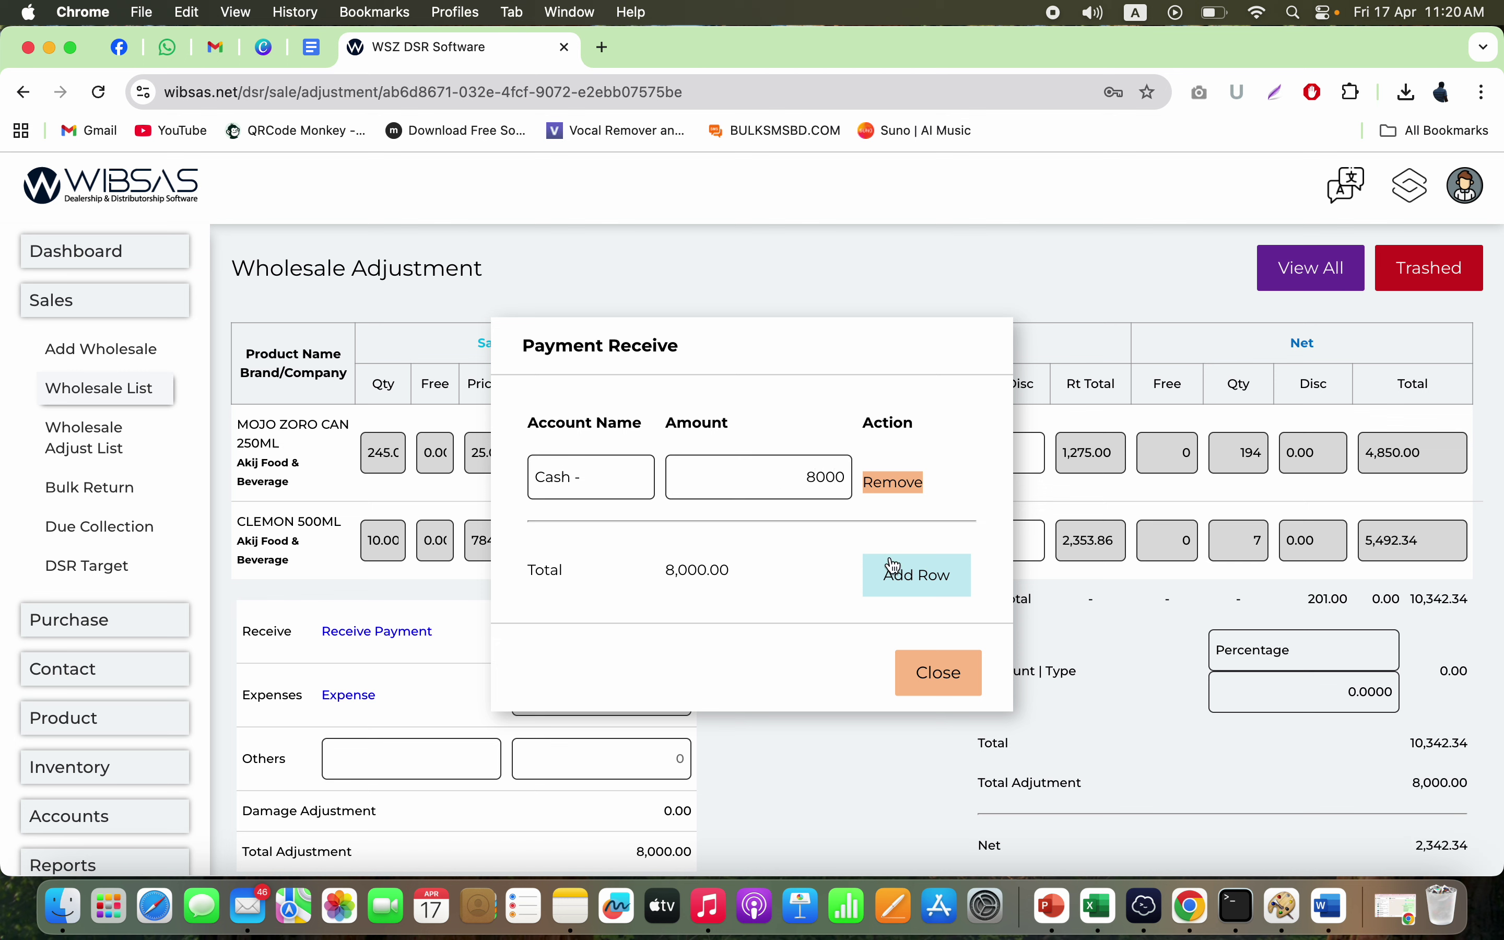
- Add a second received payment of 1000 into the Bkash account and close the payment form
click(893, 575)
click(591, 511)
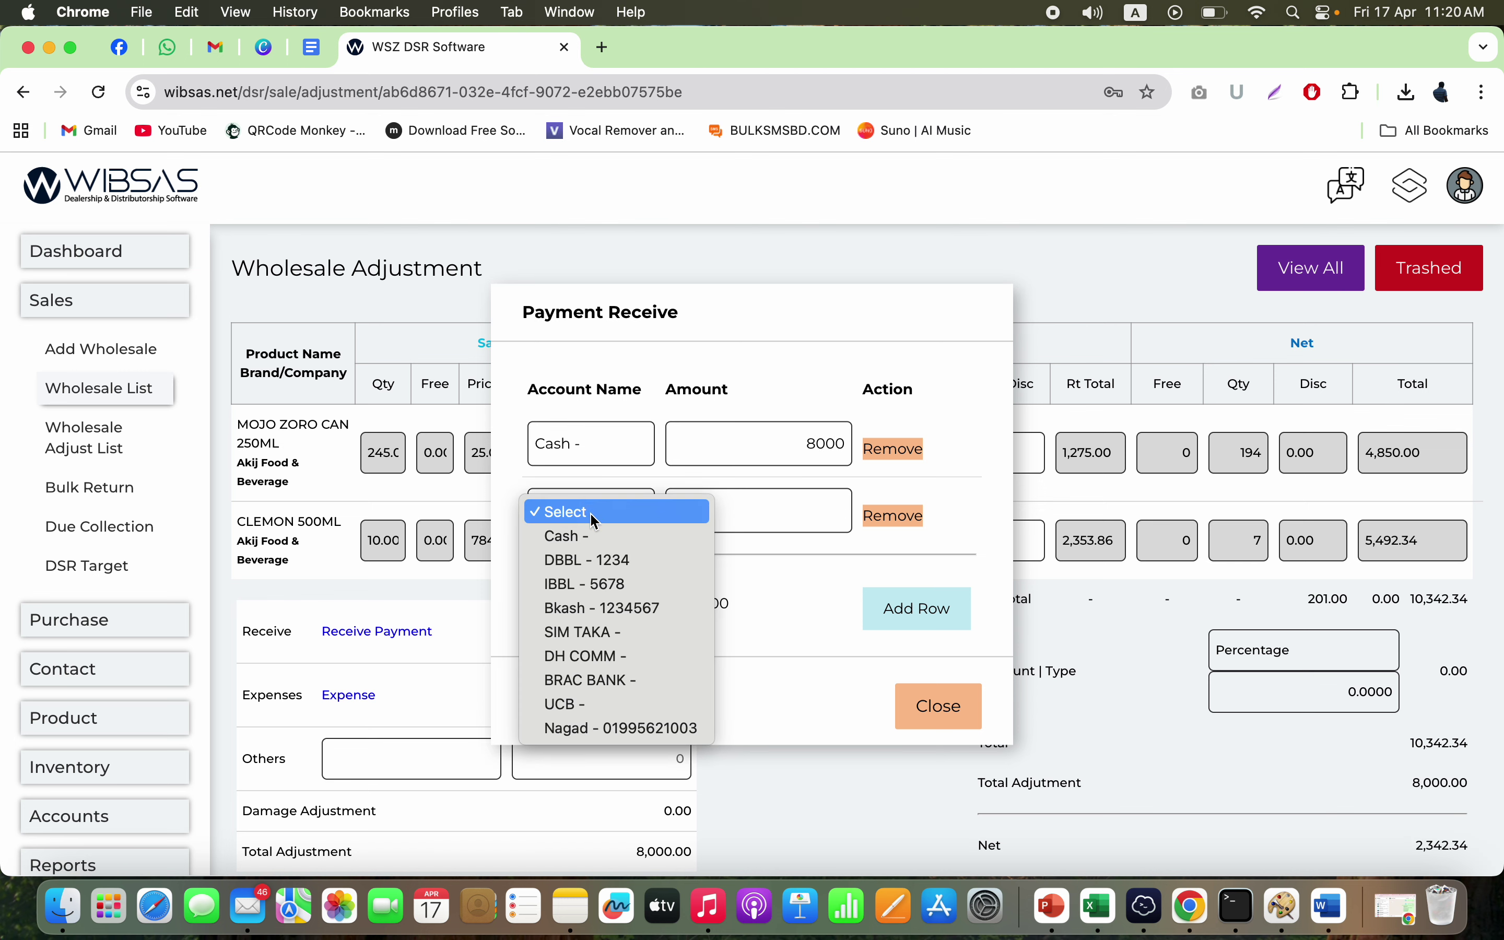
click(575, 606)
click(826, 513)
text(1000)
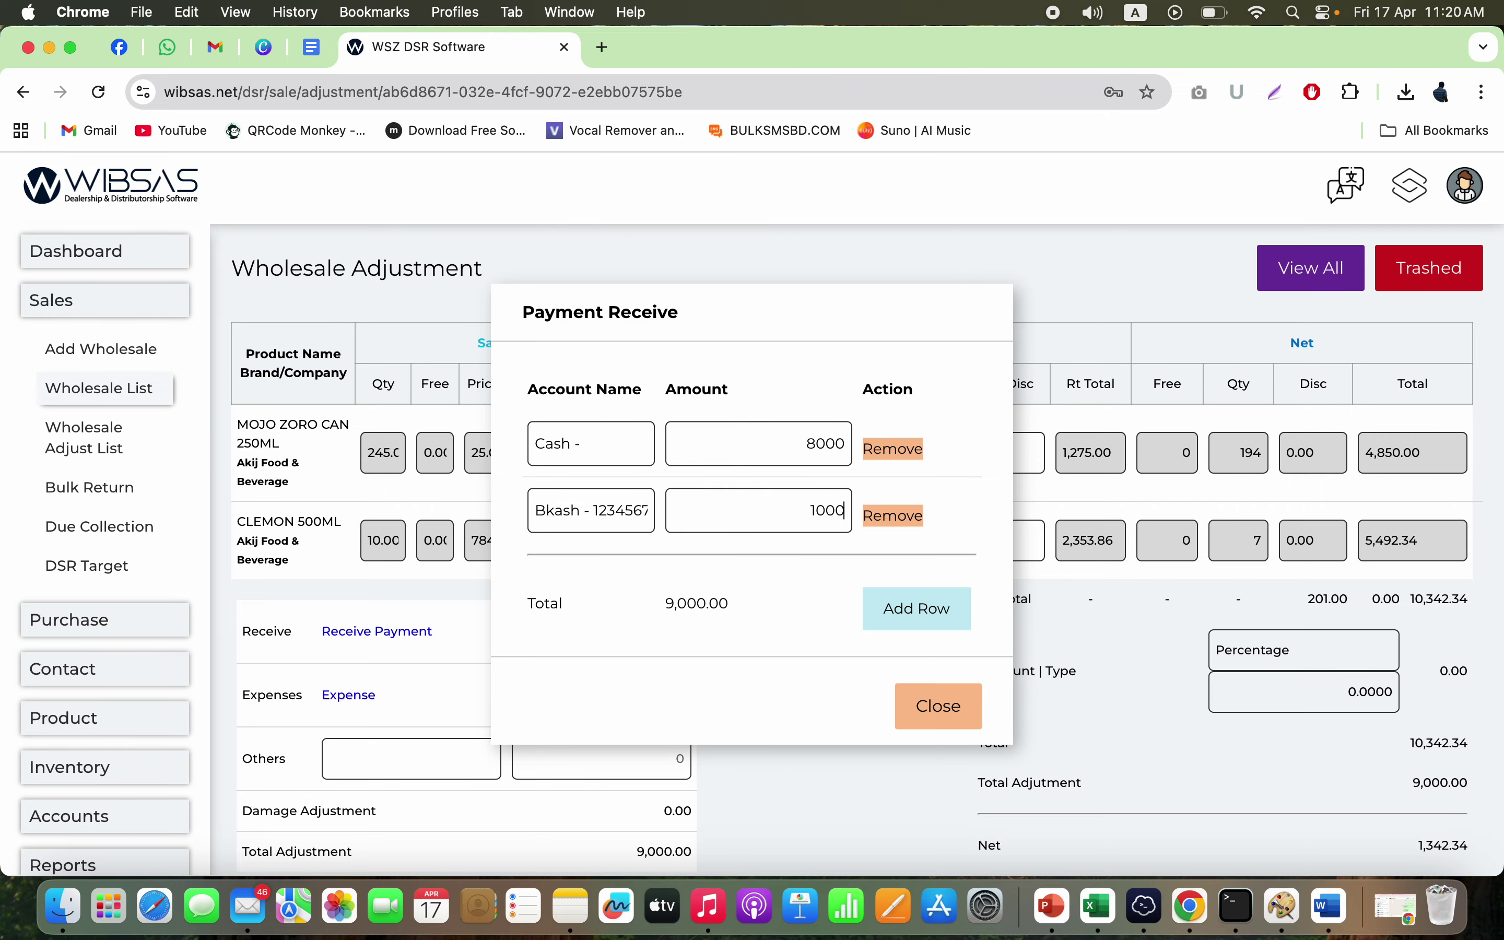
click(968, 730)
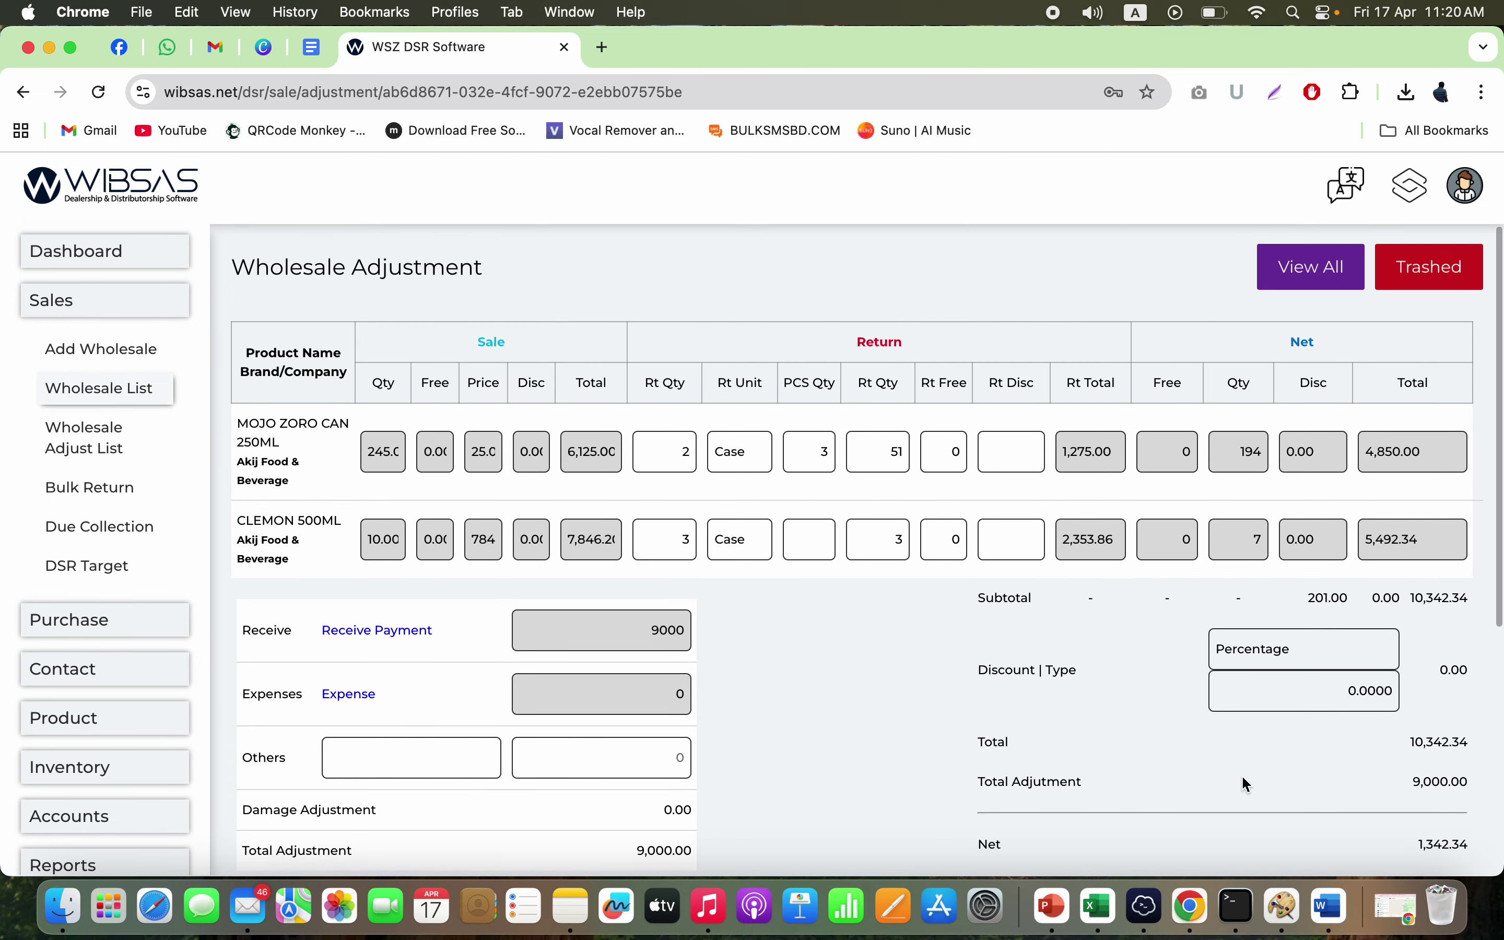
- Add an expense of 300 under the Others Expenses head and close the expense form
scroll(1240, 774, down, 3)
double_click(1428, 722)
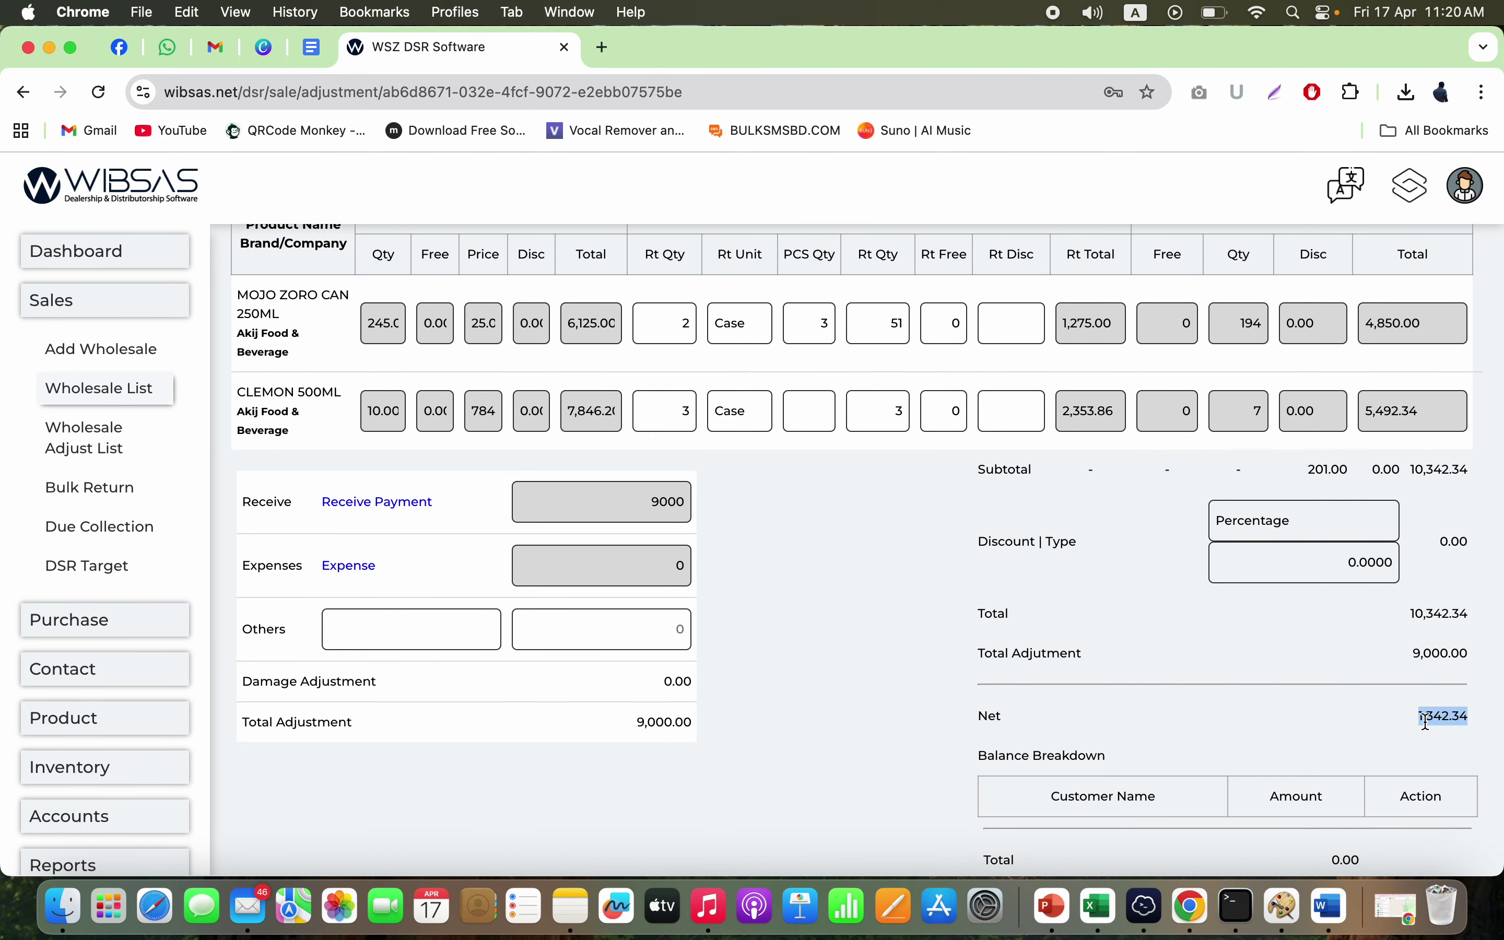
click(362, 578)
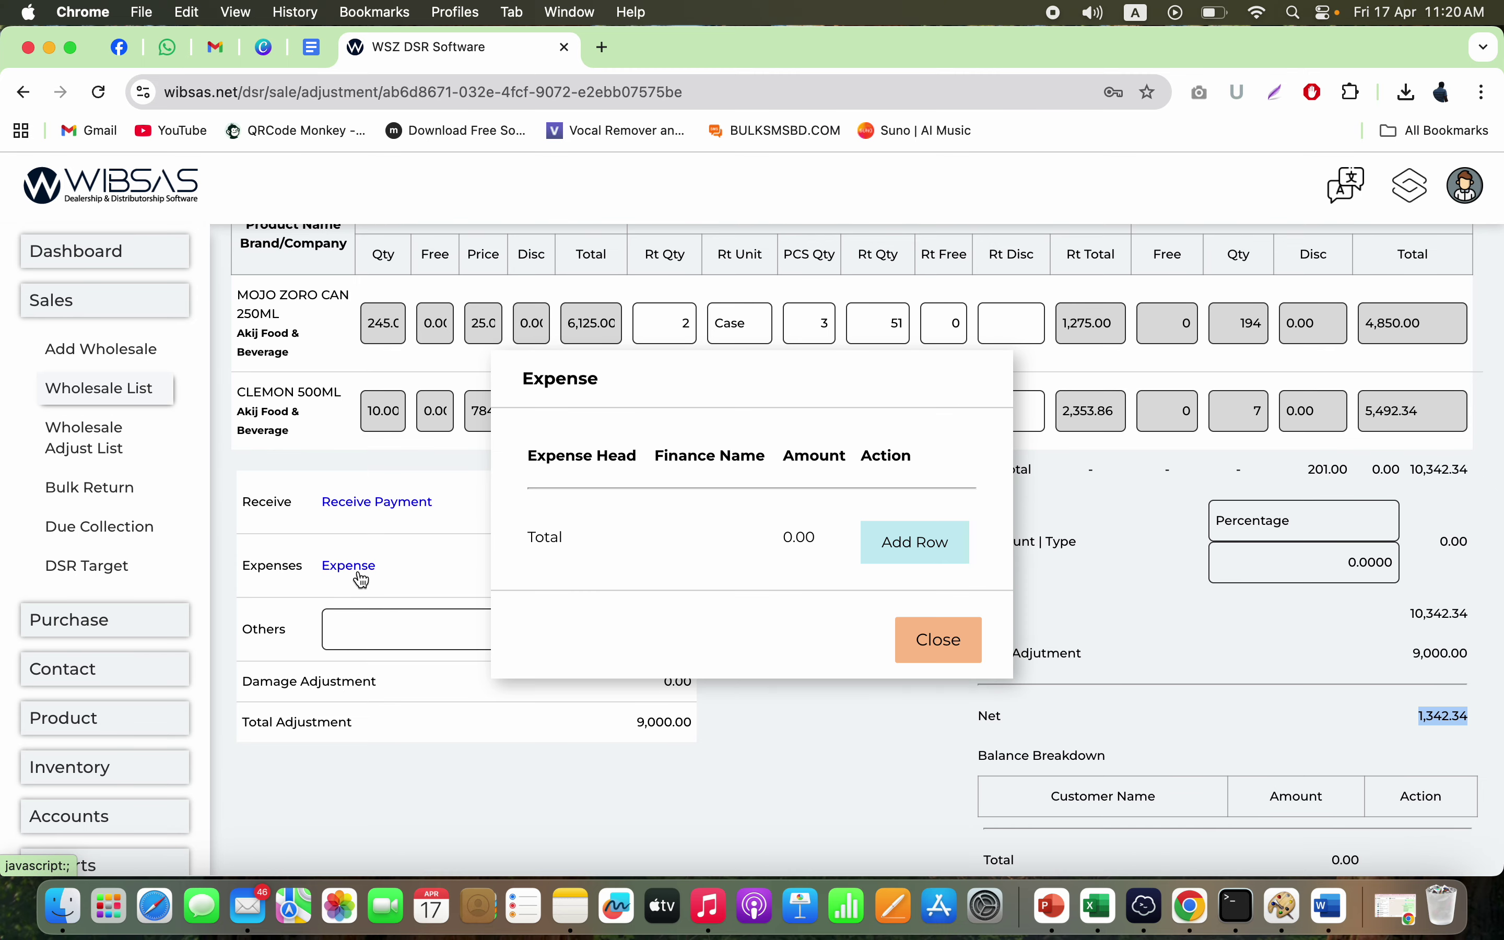
click(912, 542)
click(627, 492)
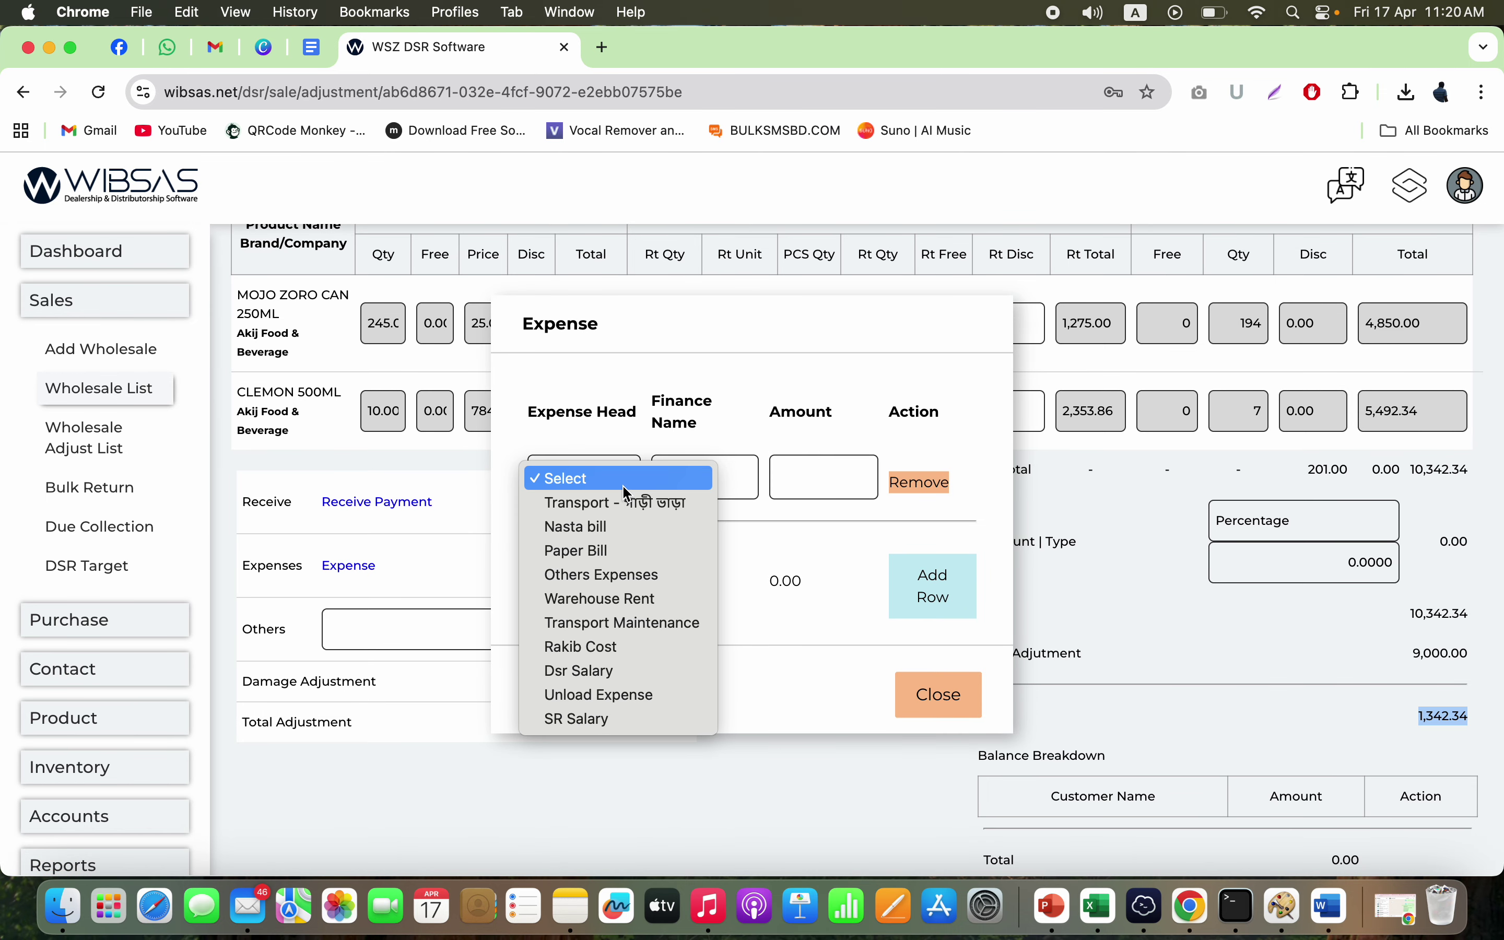
click(613, 575)
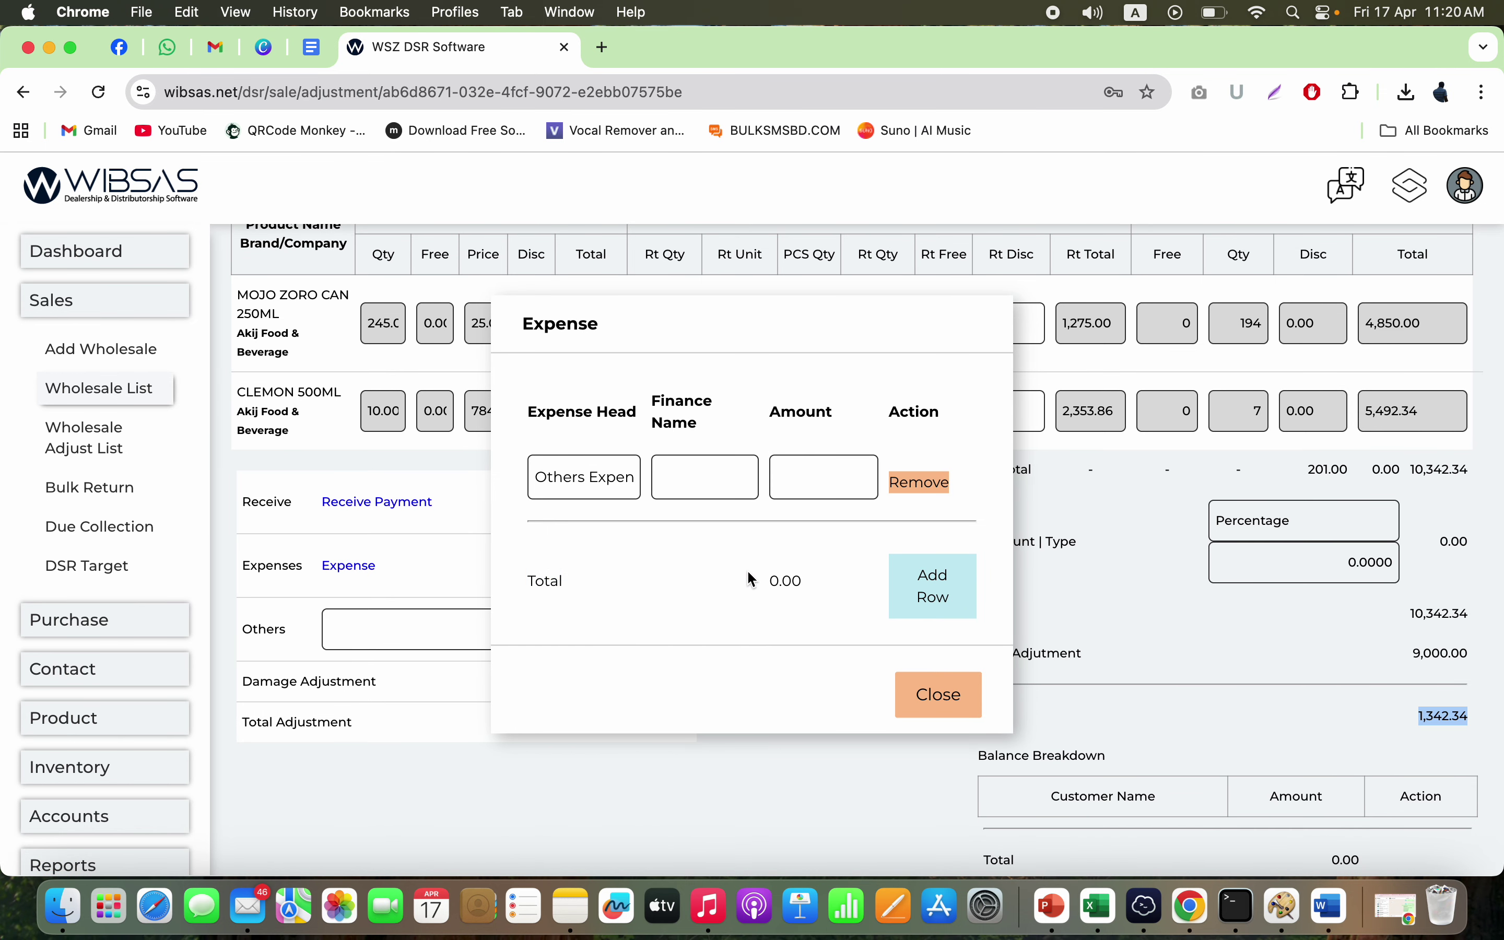
click(803, 487)
click(710, 486)
text(300)
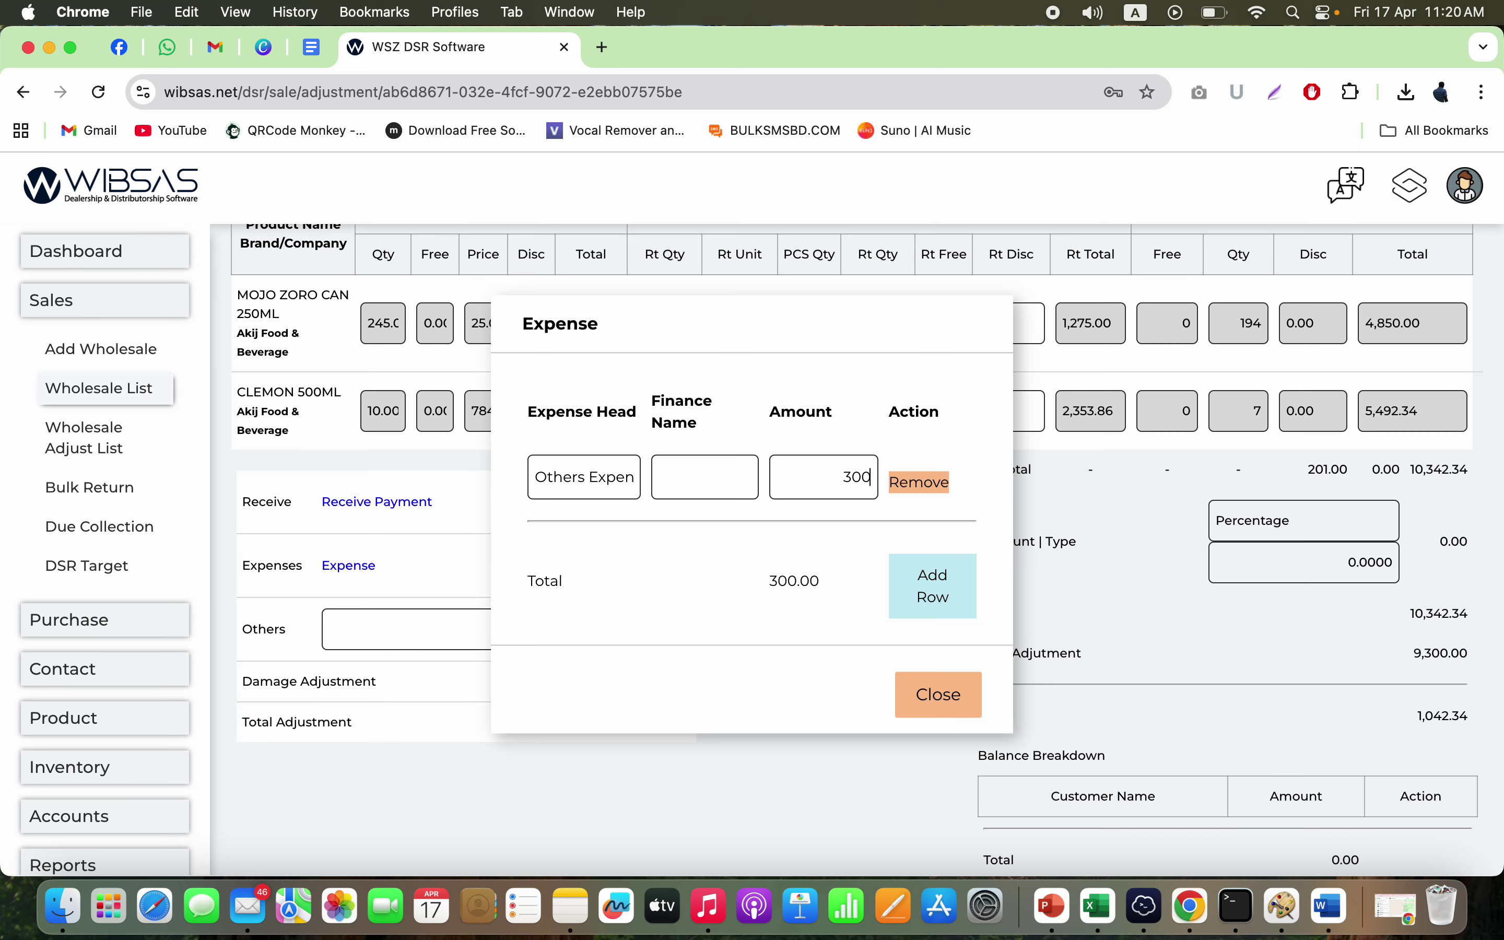
click(941, 694)
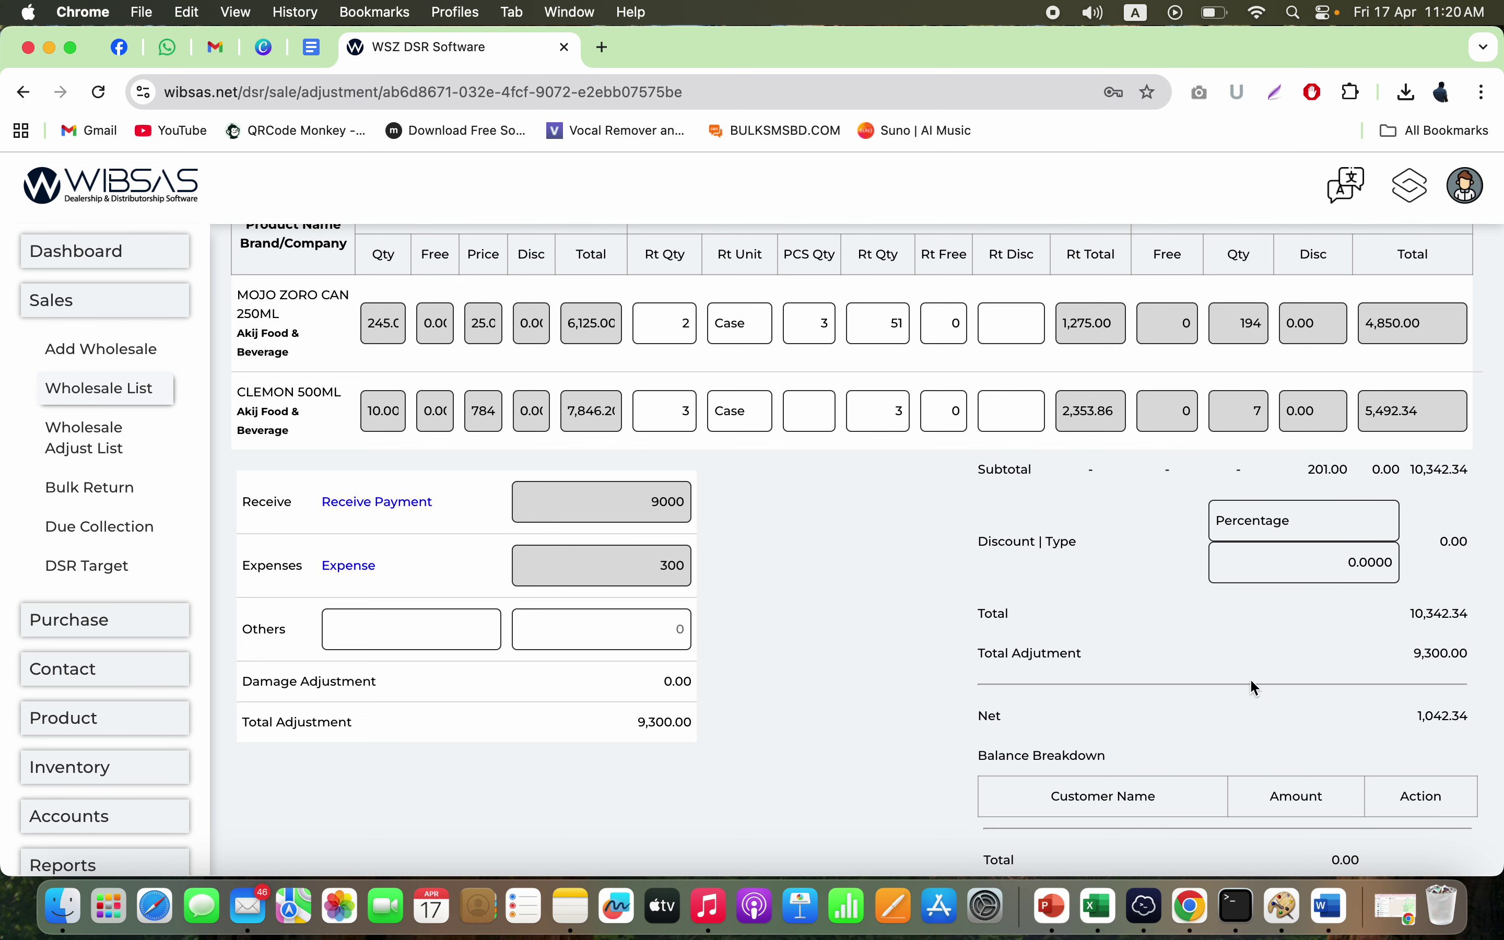
- Enter an Others adjustment labelled Miscellaneous with an amount of 50
click(491, 624)
text(Miscellaneous)
click(690, 637)
text(50)
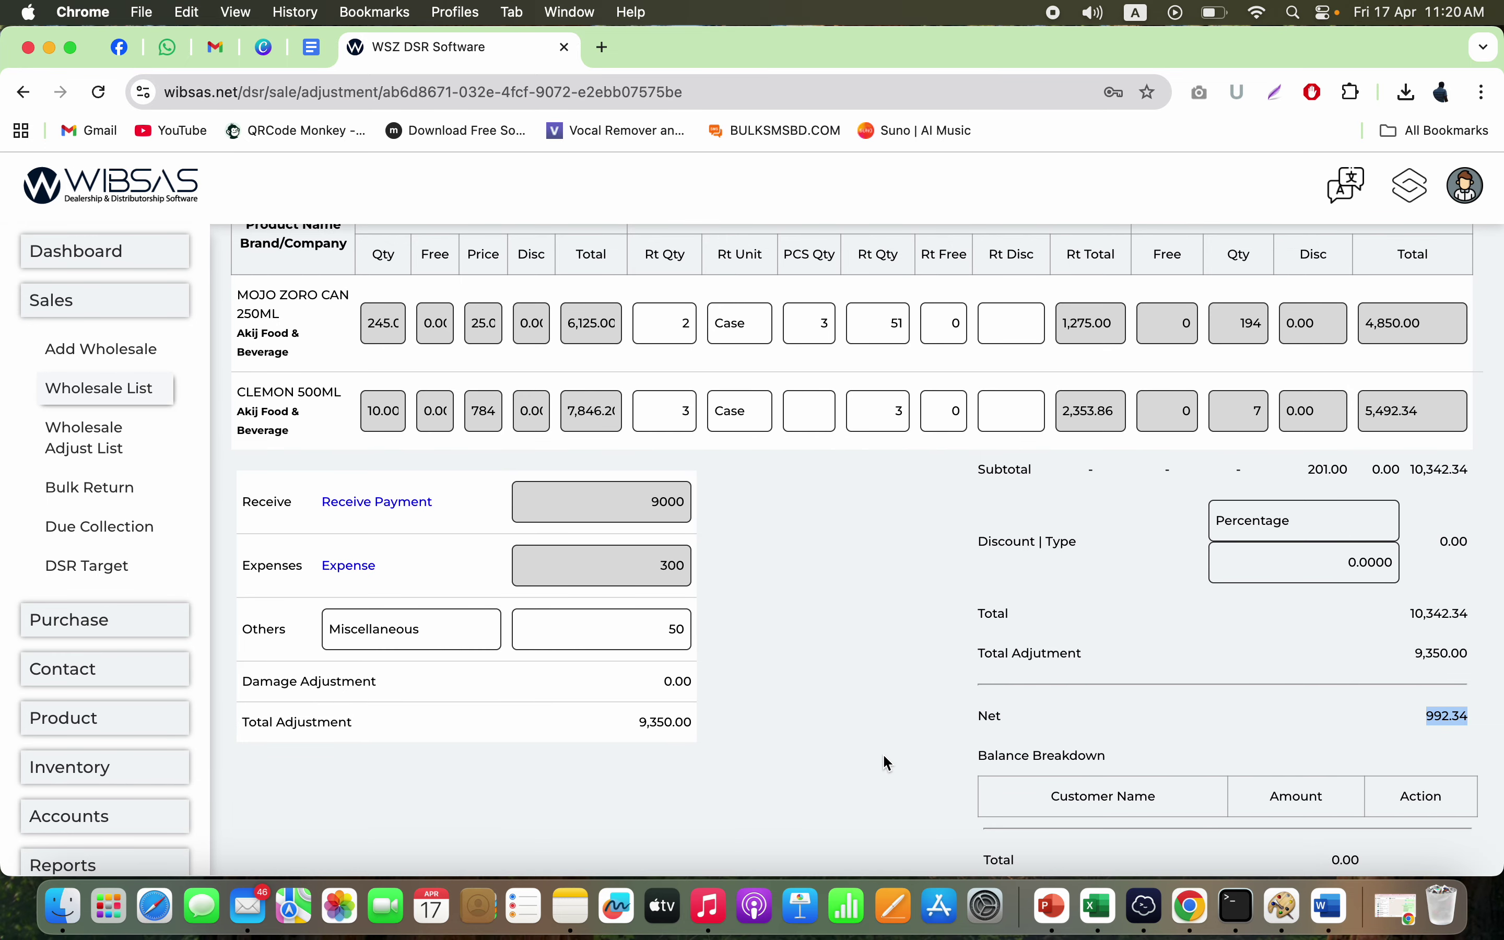
- Add Mojo 1 Liter as a damage product with a quantity of 1 PCS
scroll(951, 595, down, 3)
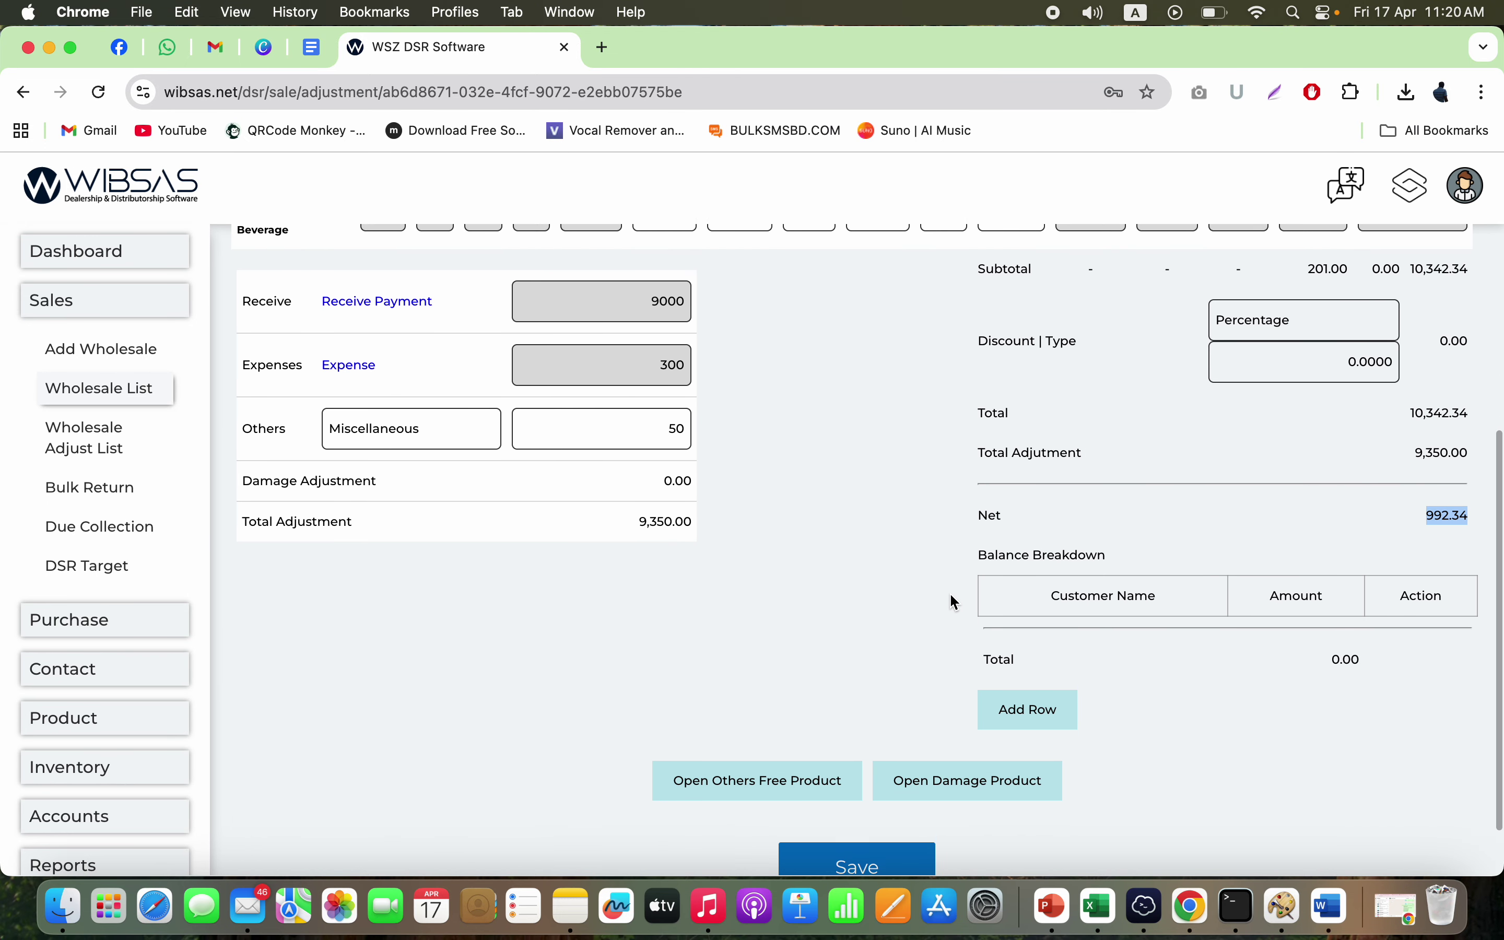
scroll(955, 601, down, 1)
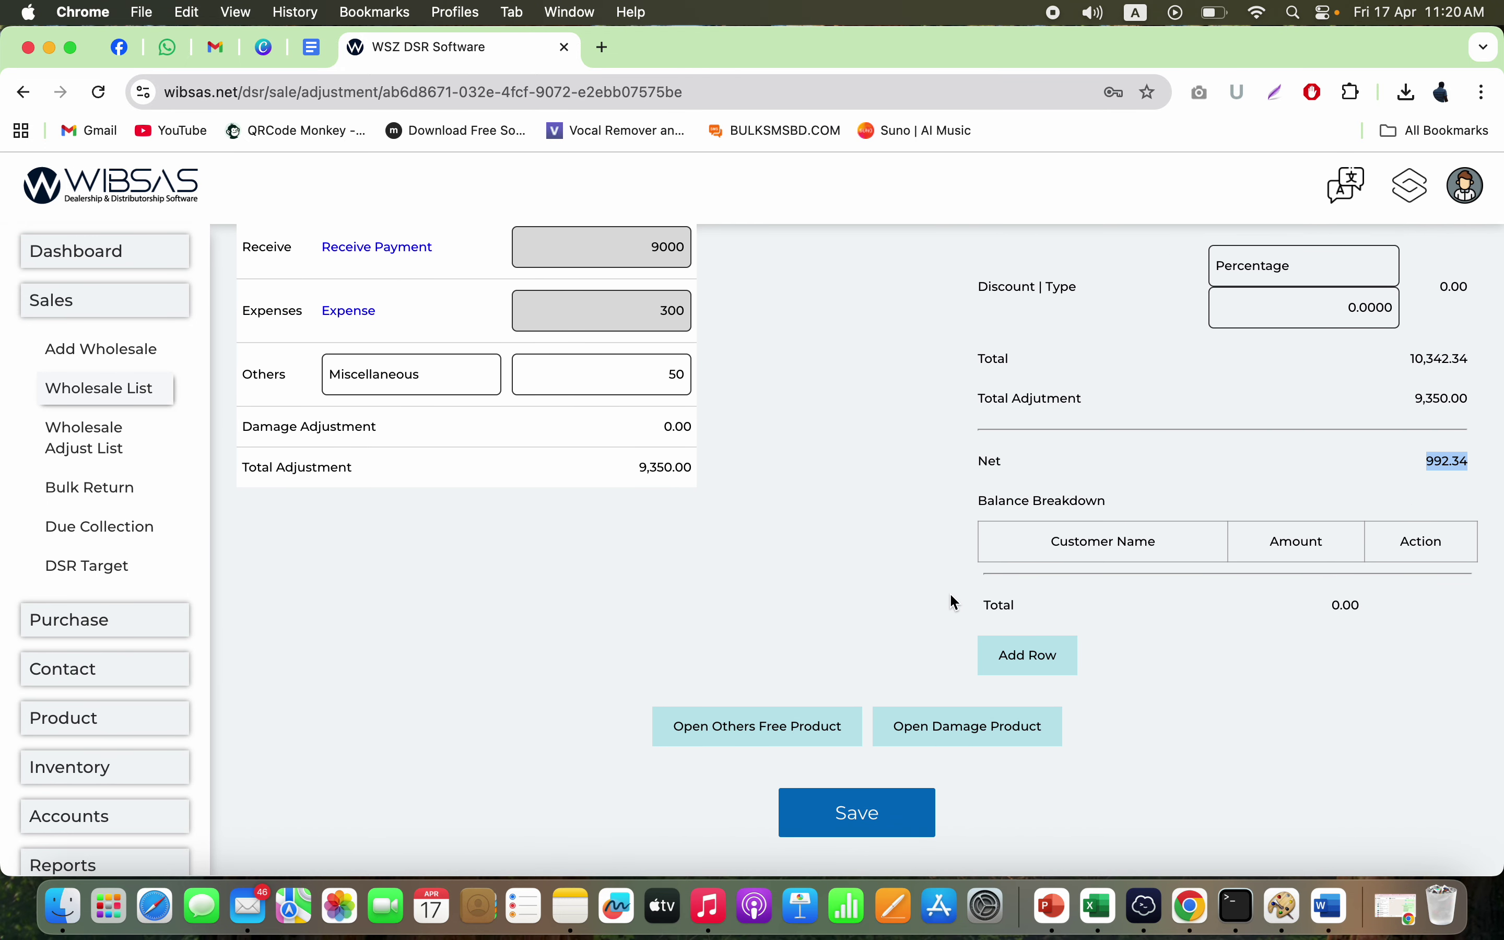
scroll(955, 601, up, 2)
scroll(954, 604, down, 3)
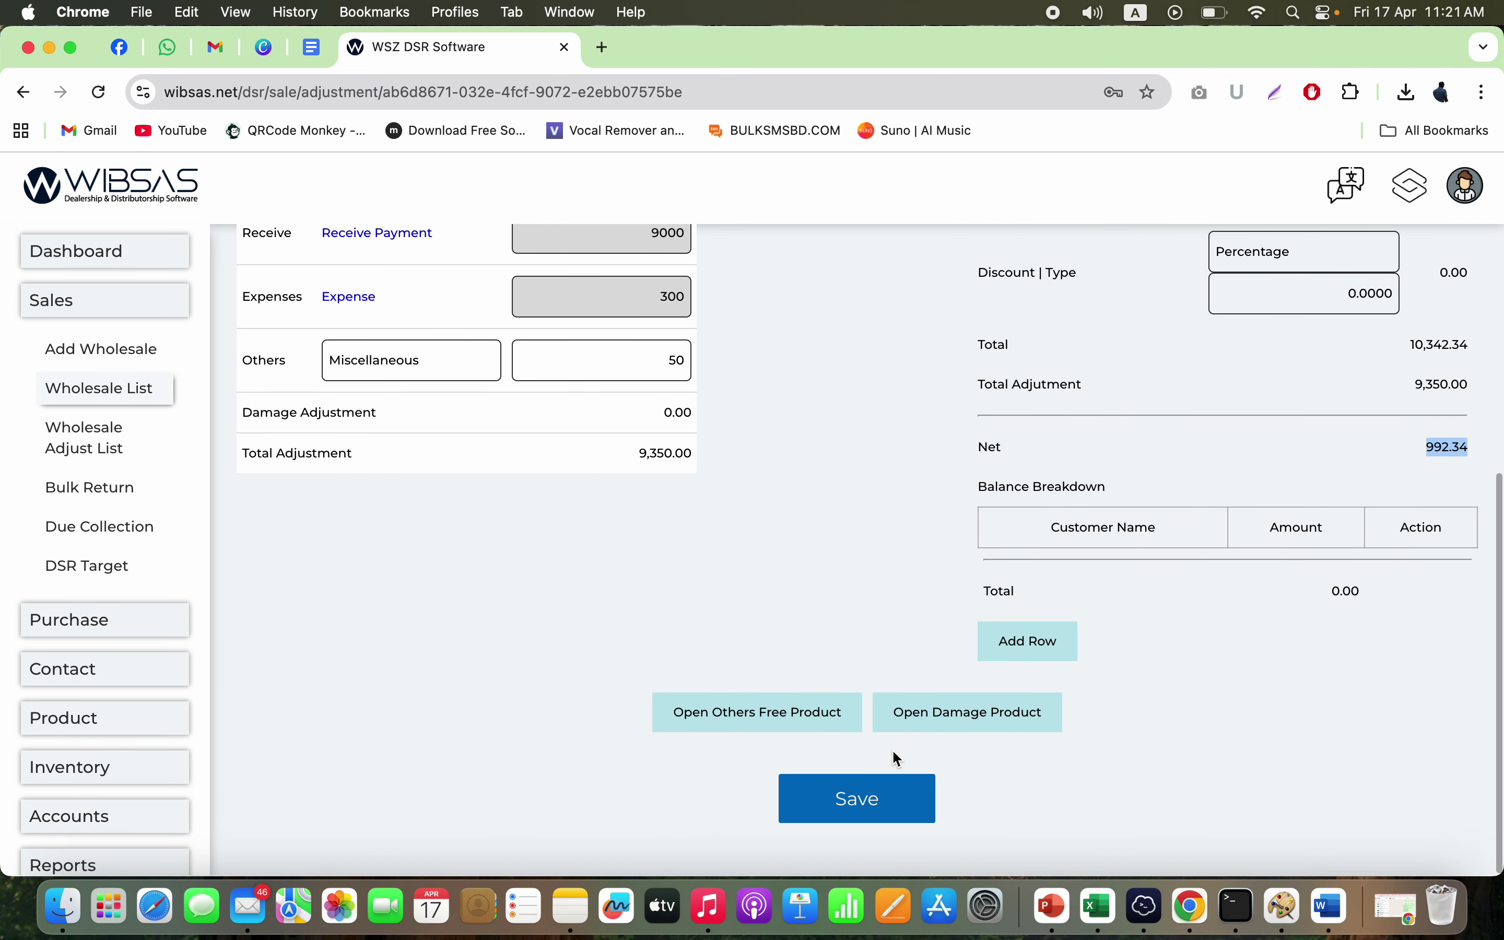
click(938, 727)
click(764, 793)
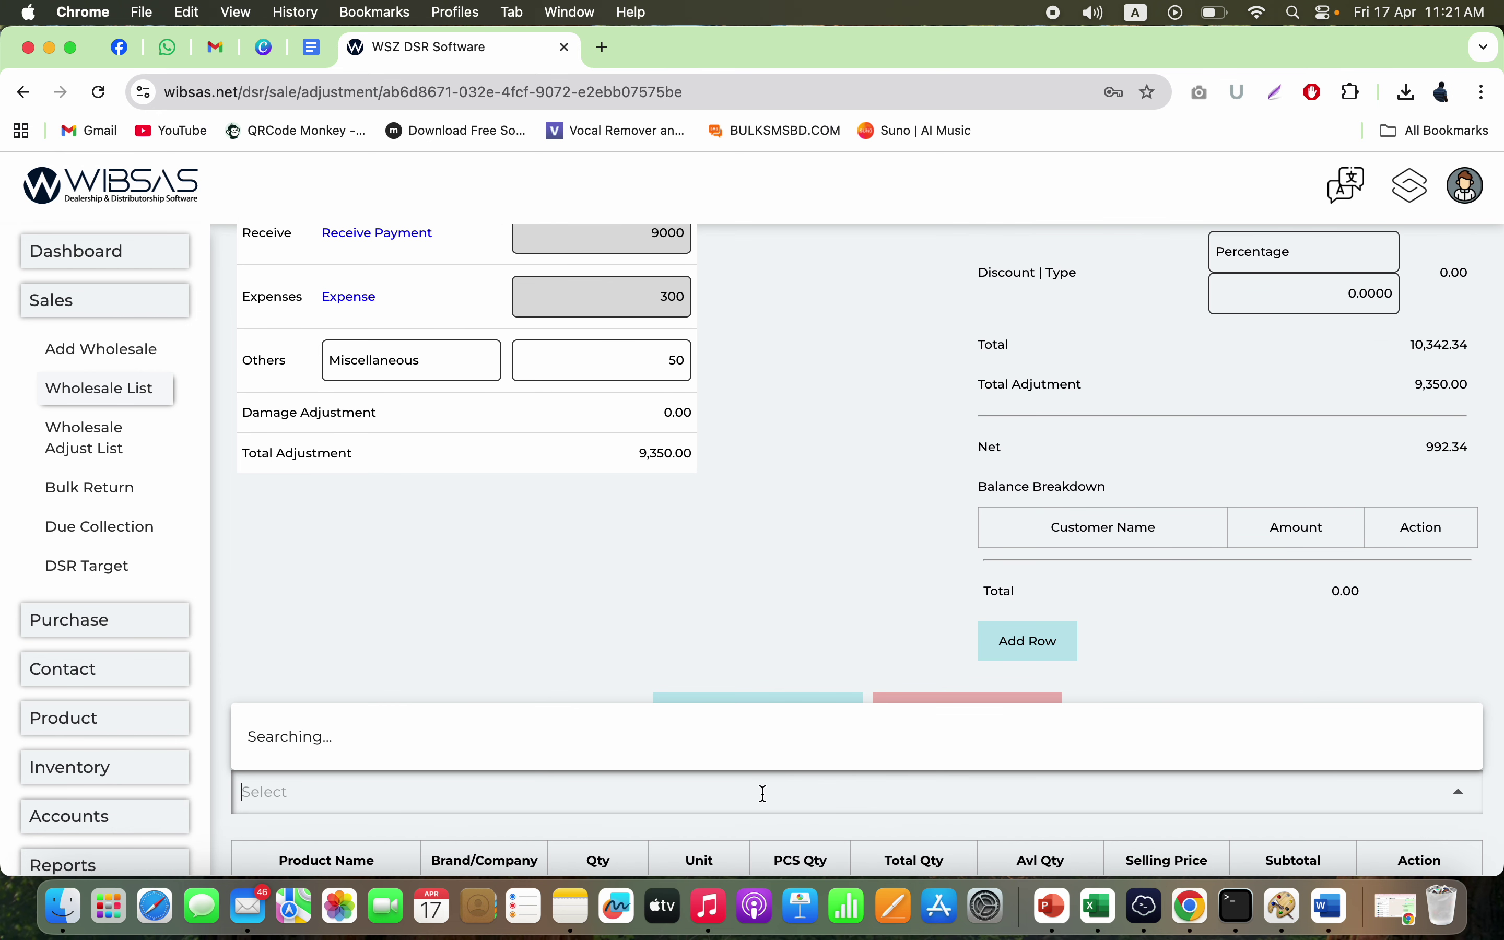
text(mo)
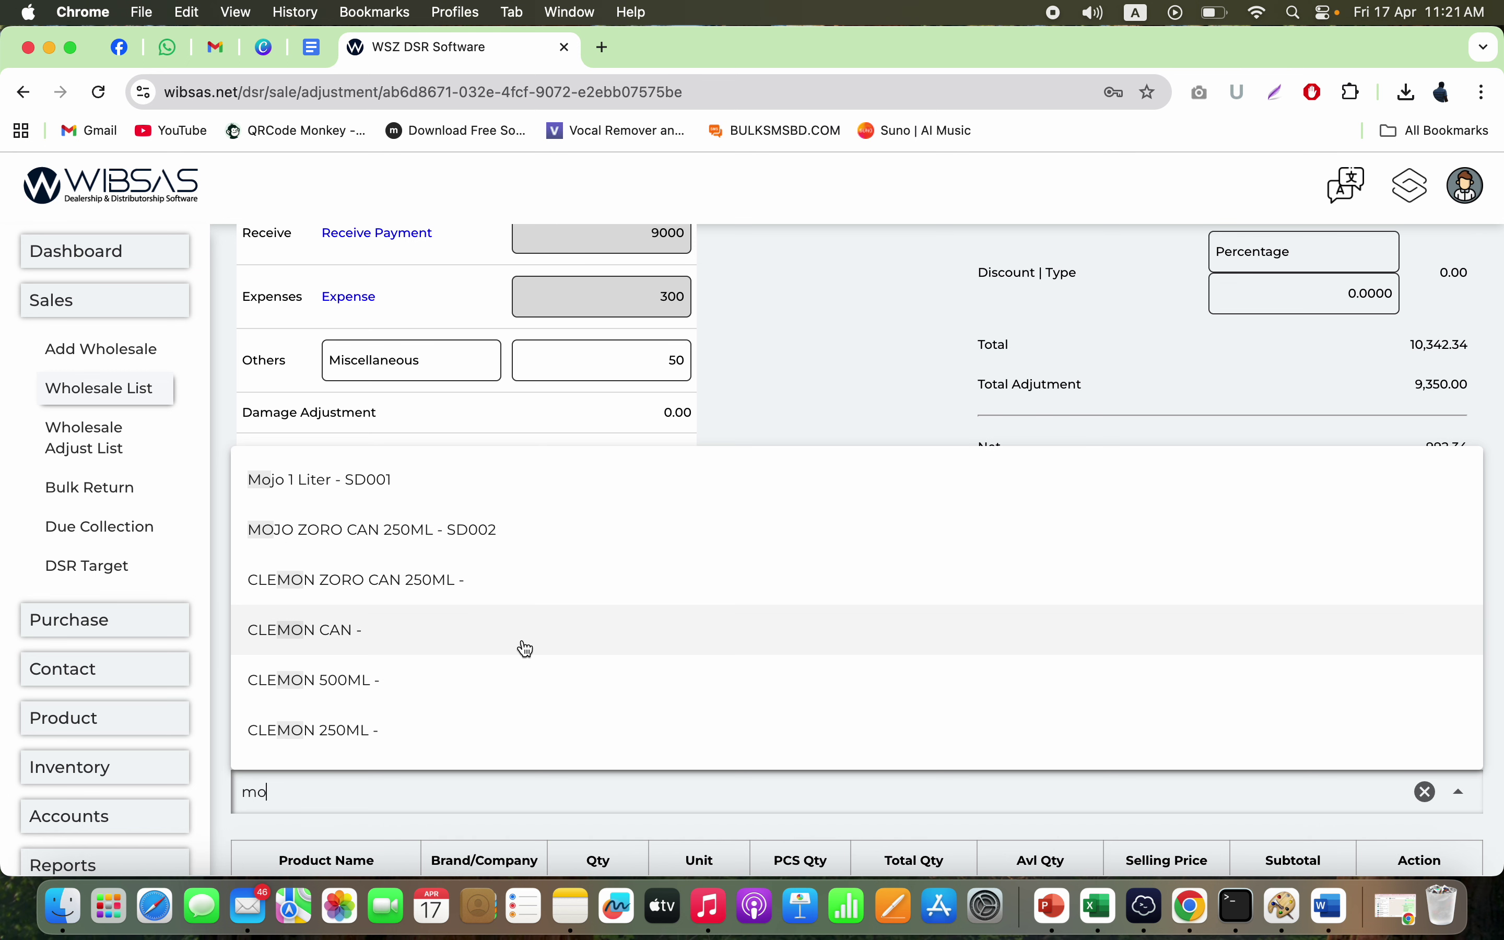
click(433, 494)
scroll(670, 671, down, 3)
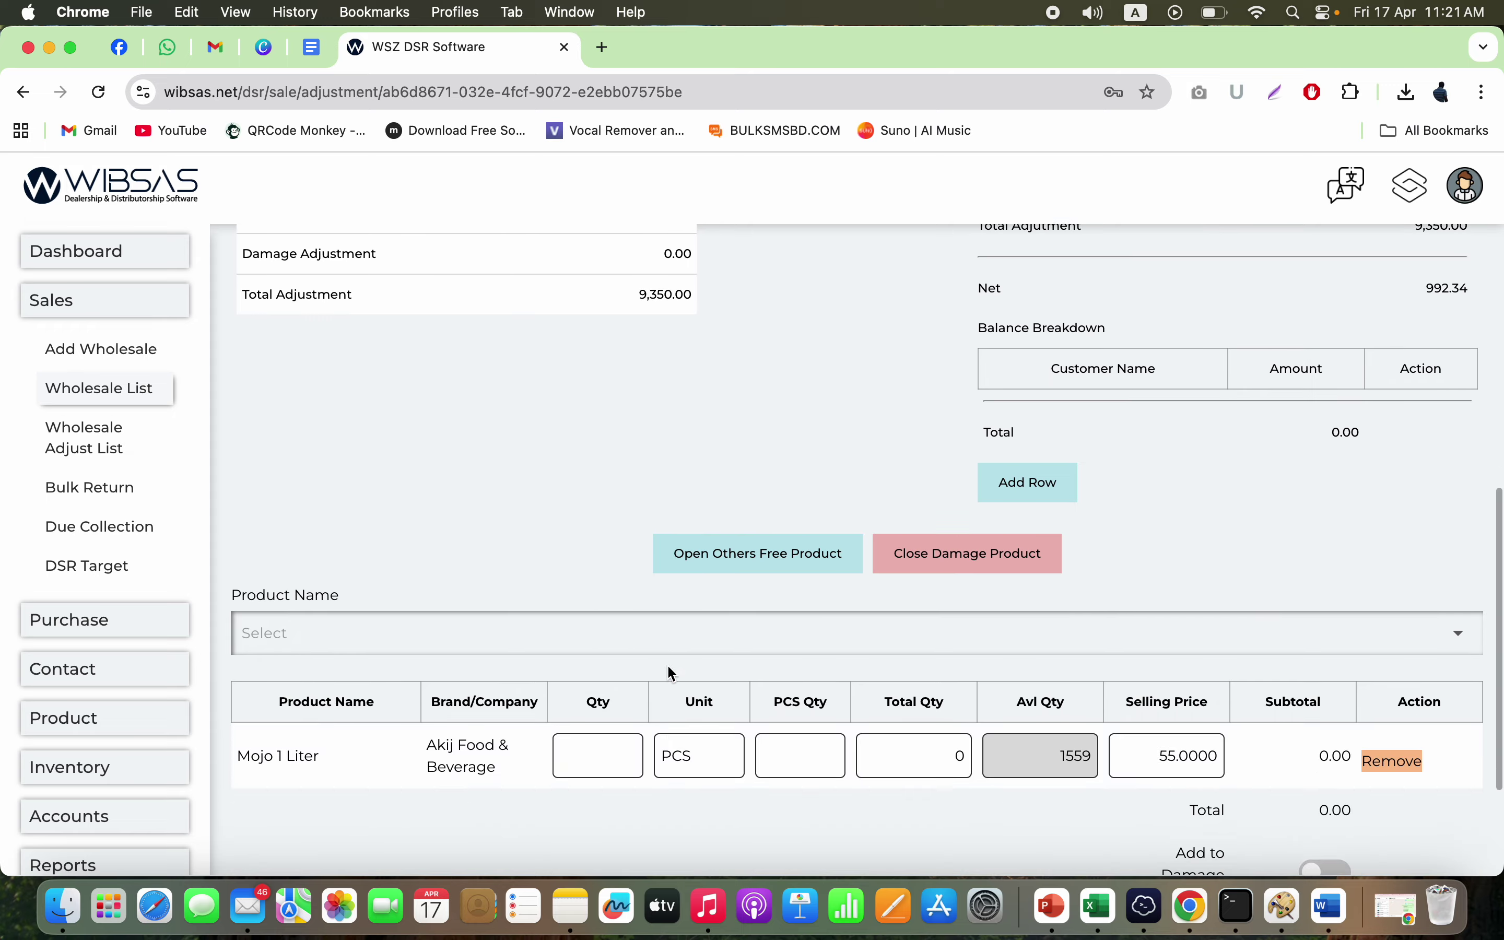
scroll(671, 673, down, 2)
click(631, 640)
text(1)
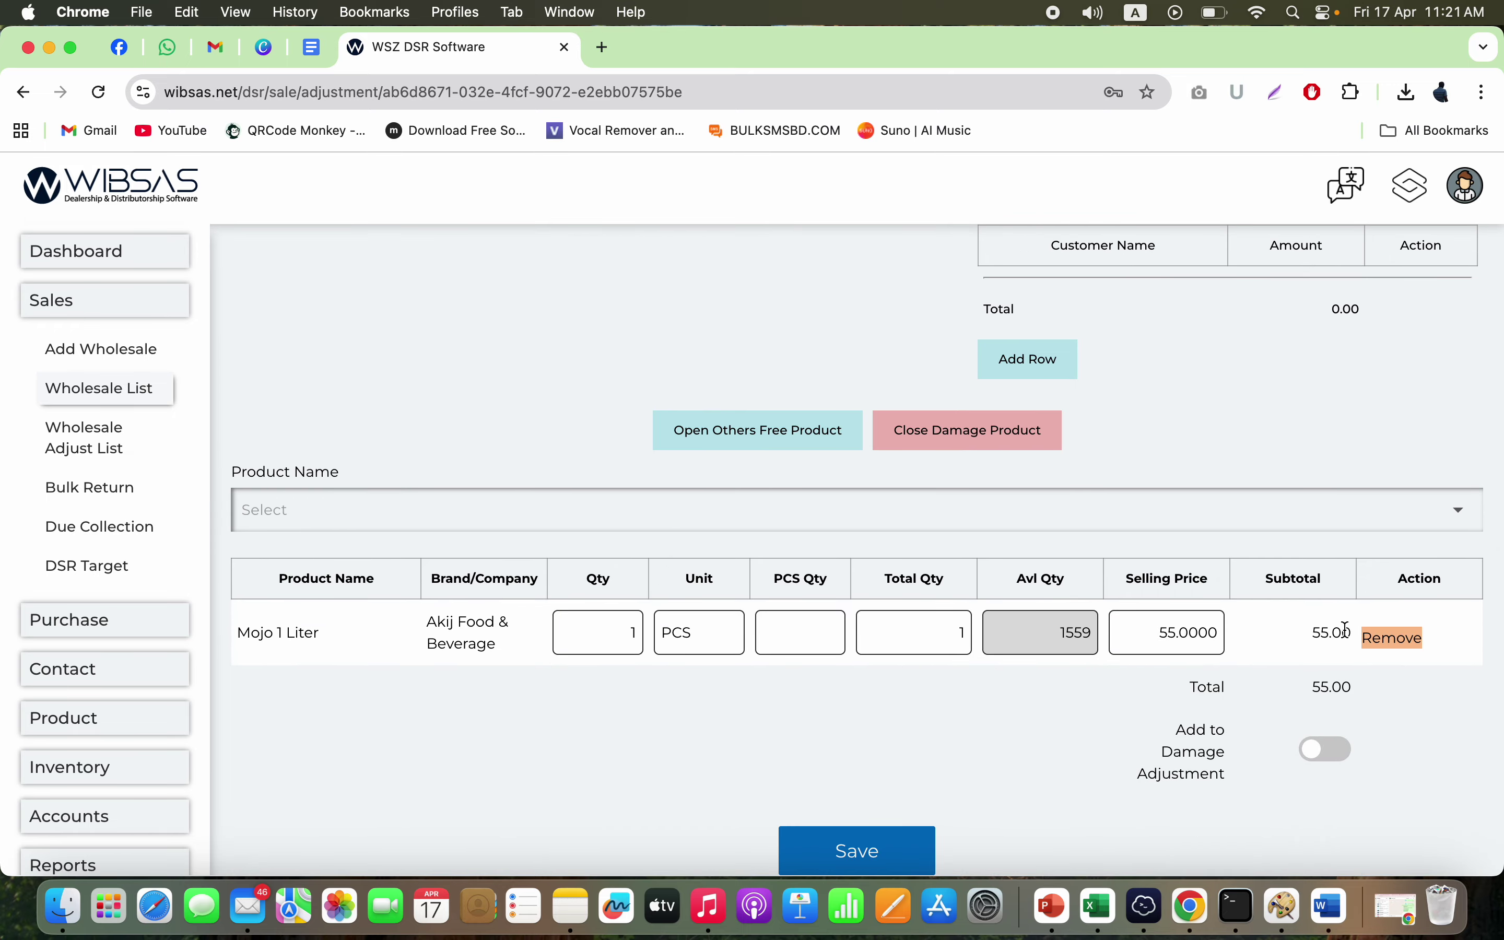
- Include the damaged product's value in the damage adjustment
scroll(1066, 725, up, 9)
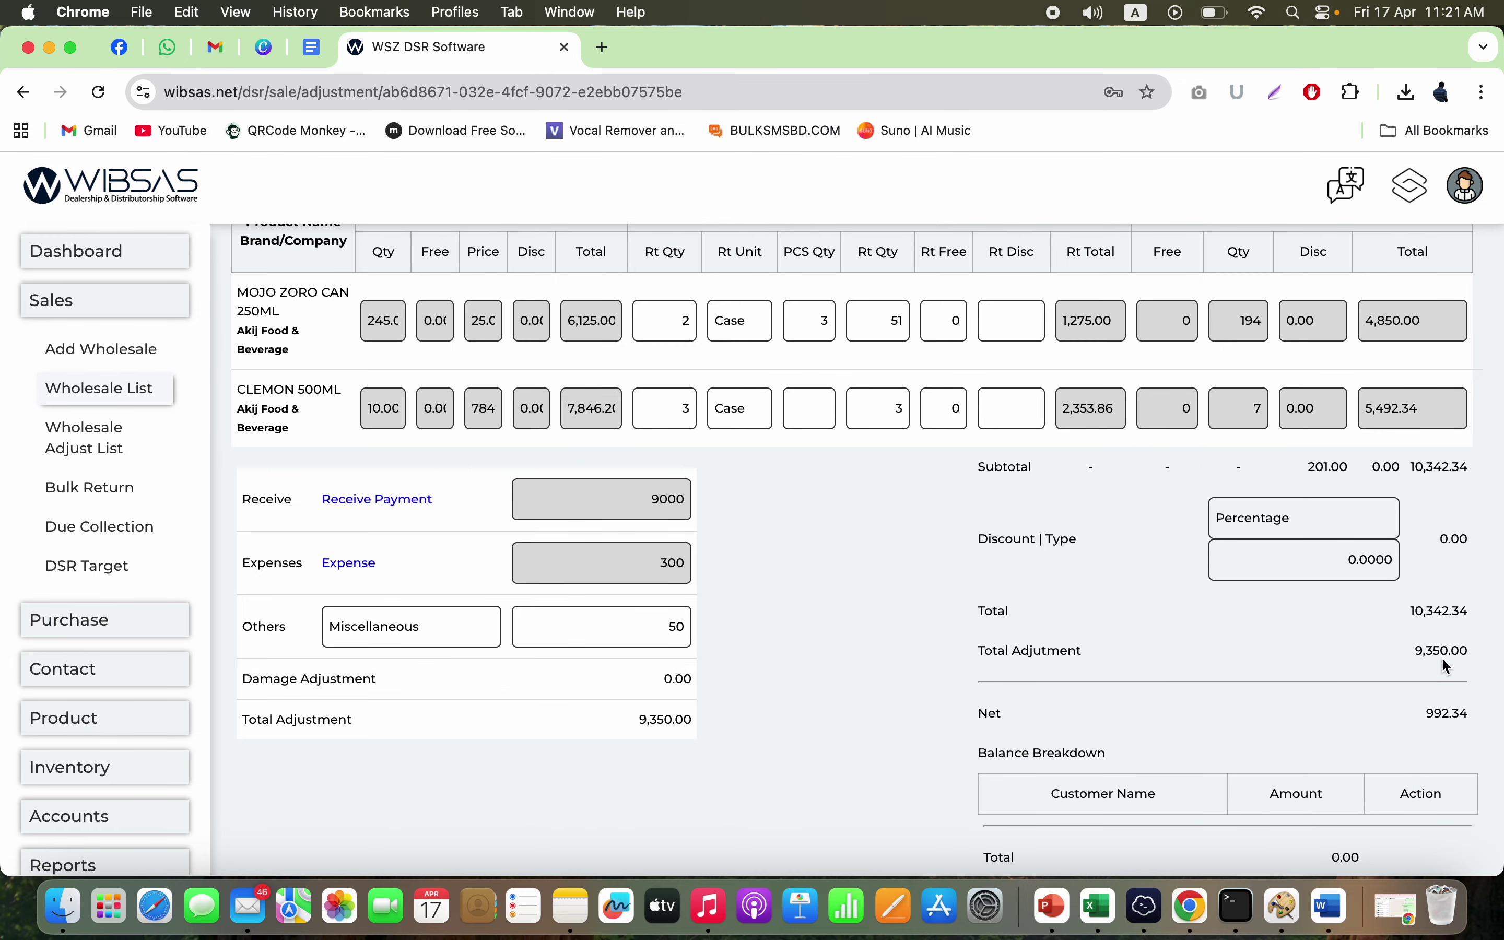
scroll(1321, 719, down, 5)
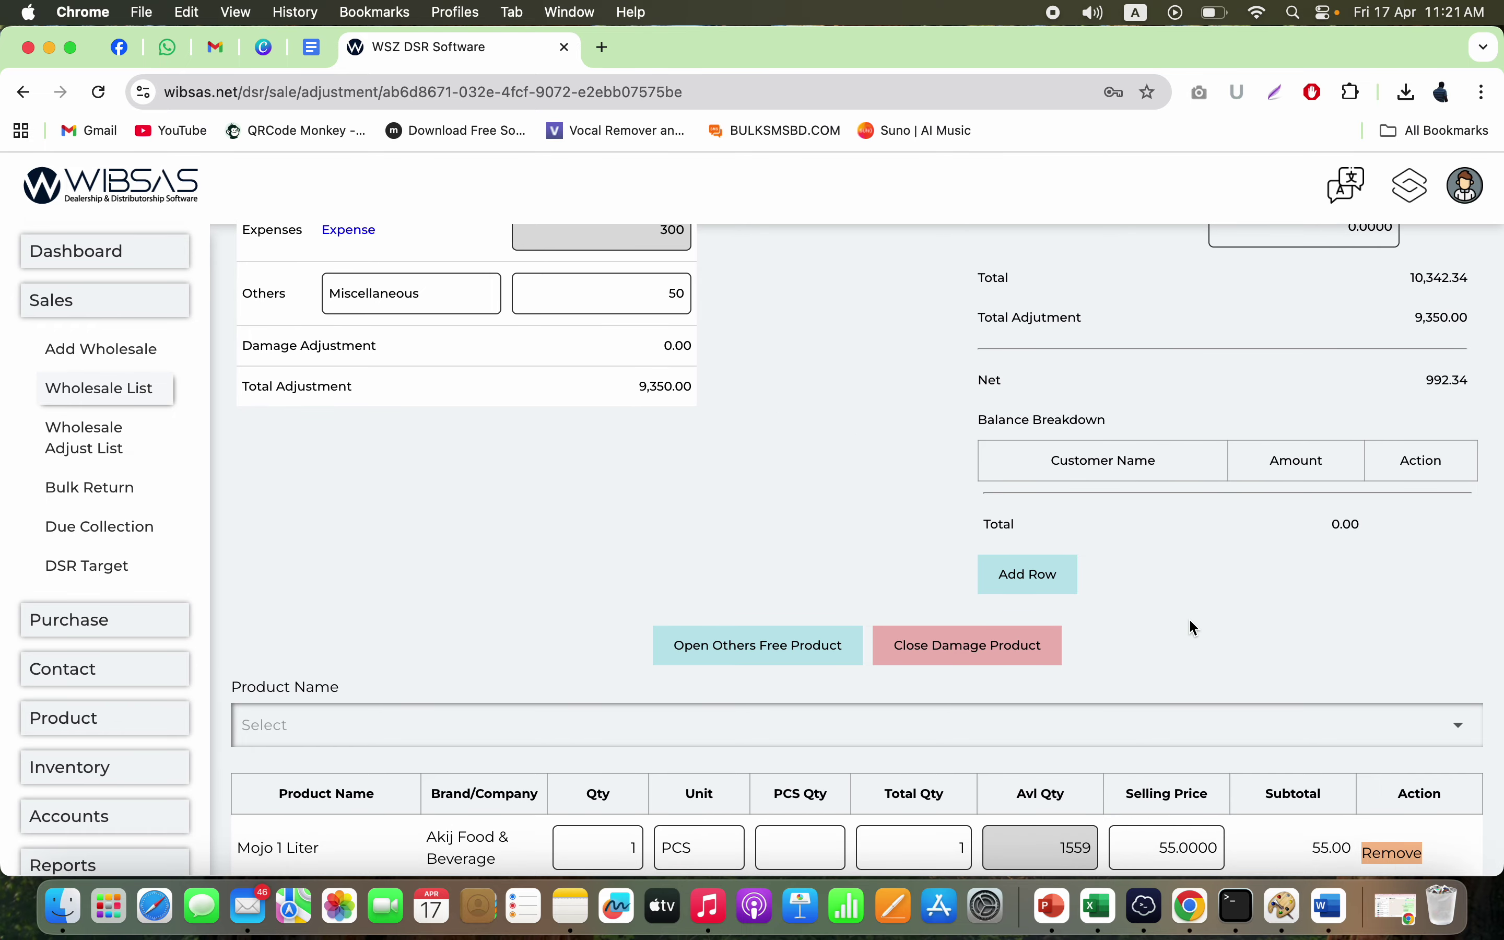
scroll(1305, 715, down, 2)
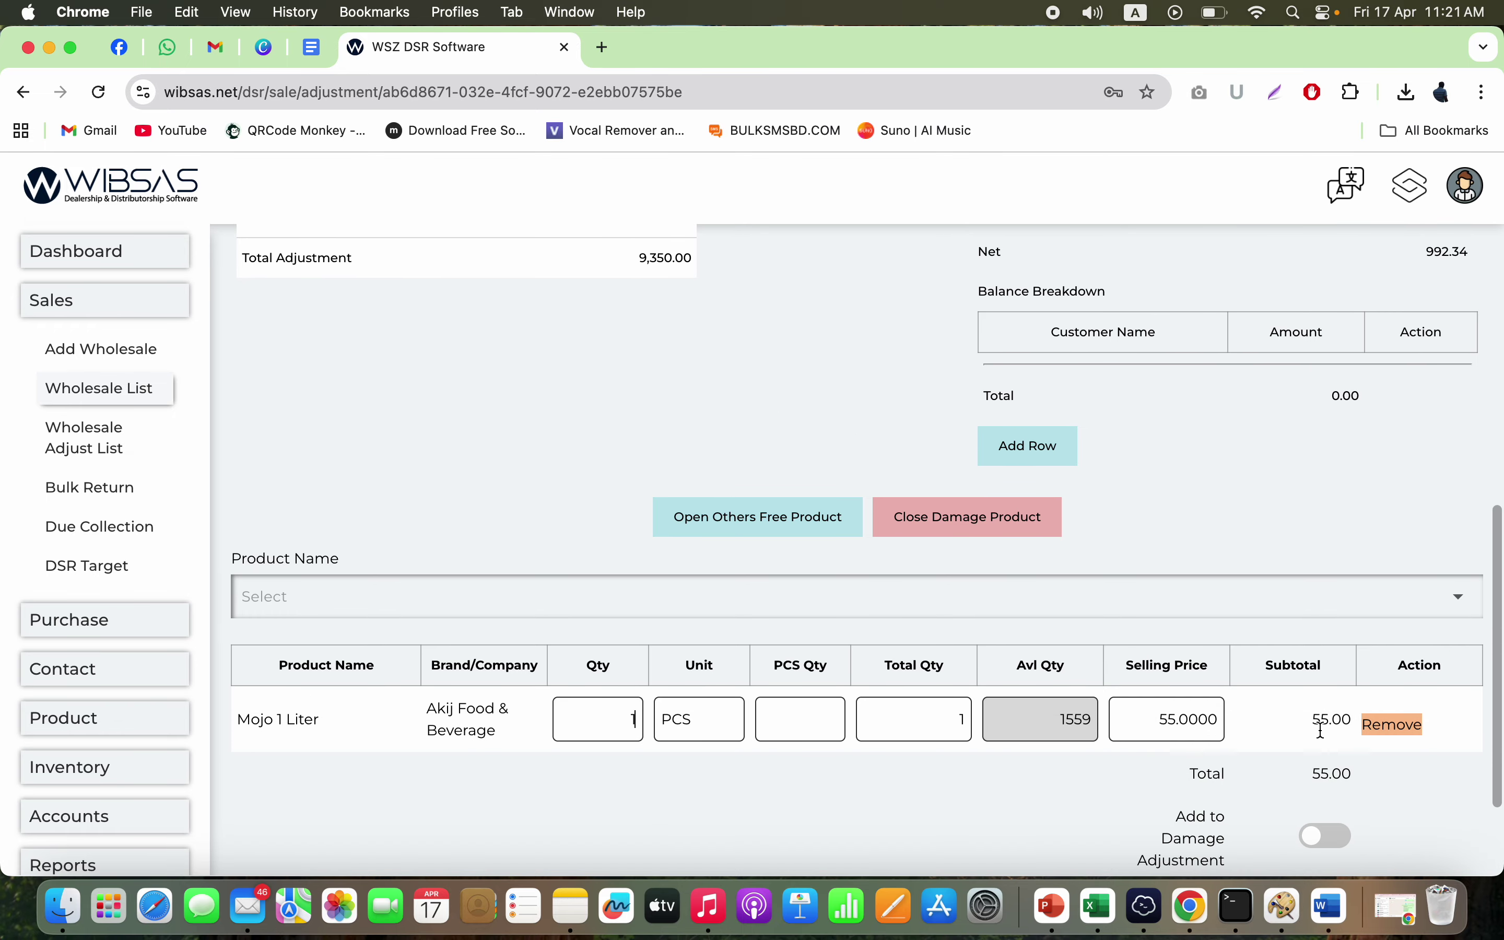
click(1327, 838)
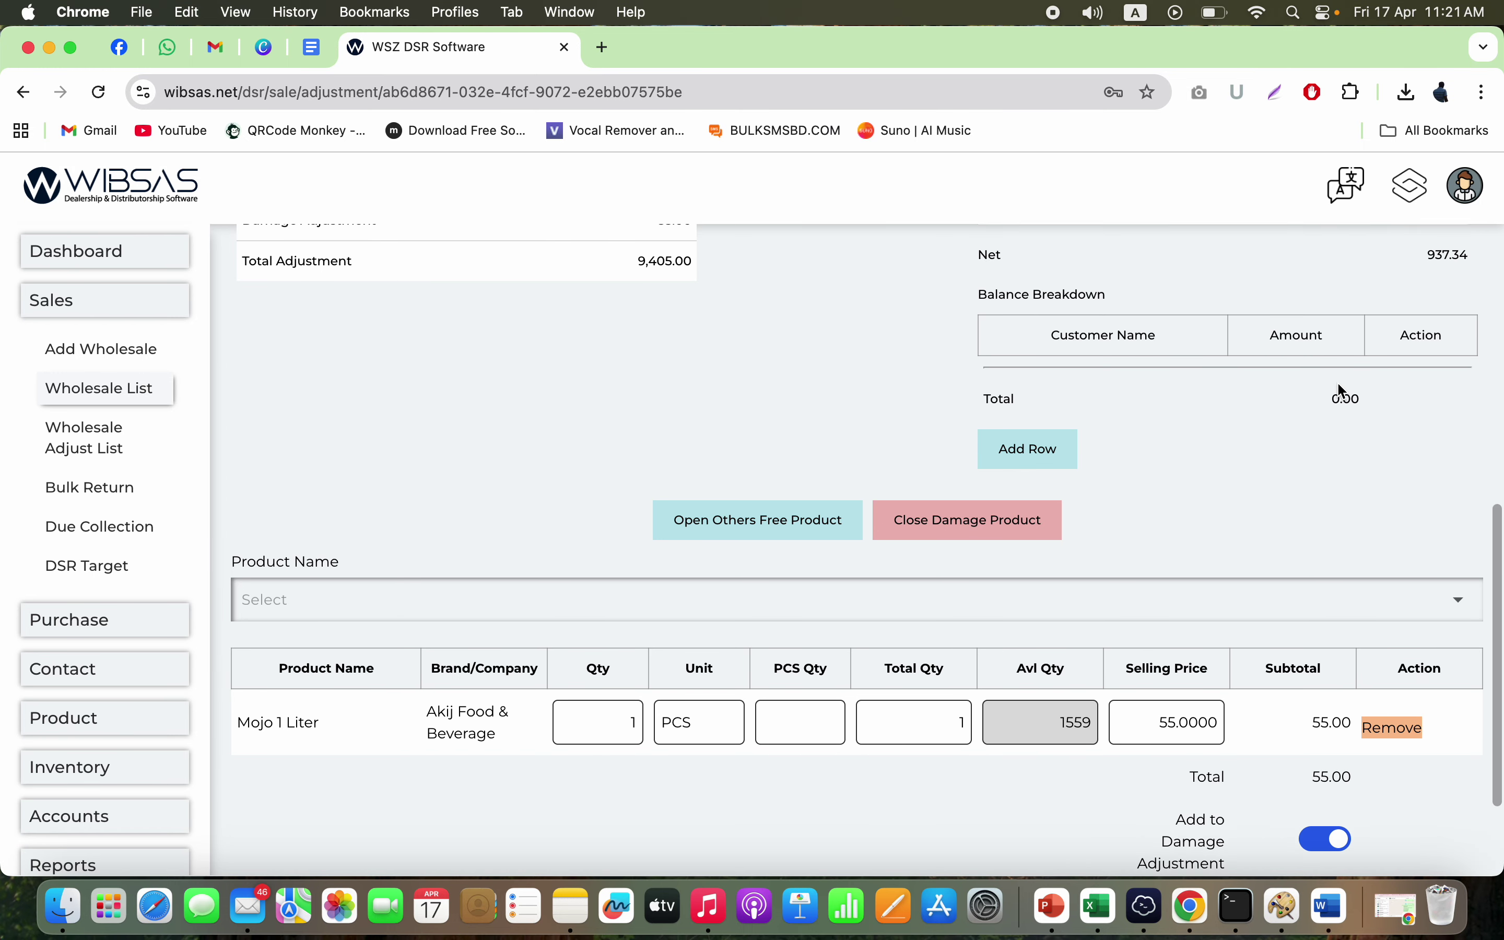
scroll(1340, 382, up, 2)
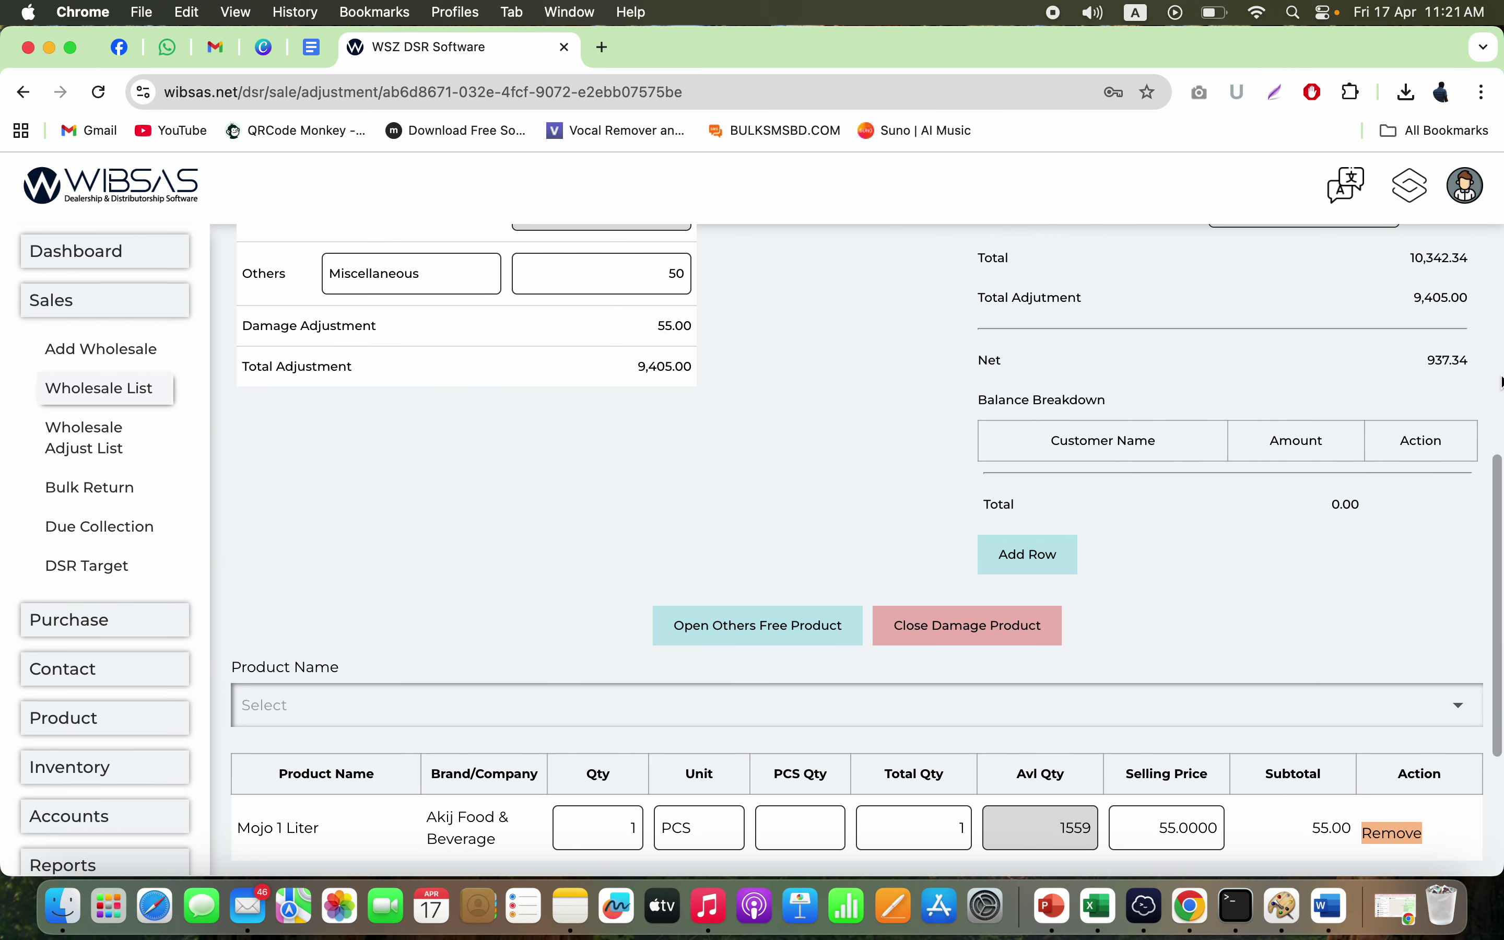
- Add a balance breakdown row for Nafiz Store with an amount of 200
scroll(1308, 514, down, 1)
scroll(1304, 506, down, 4)
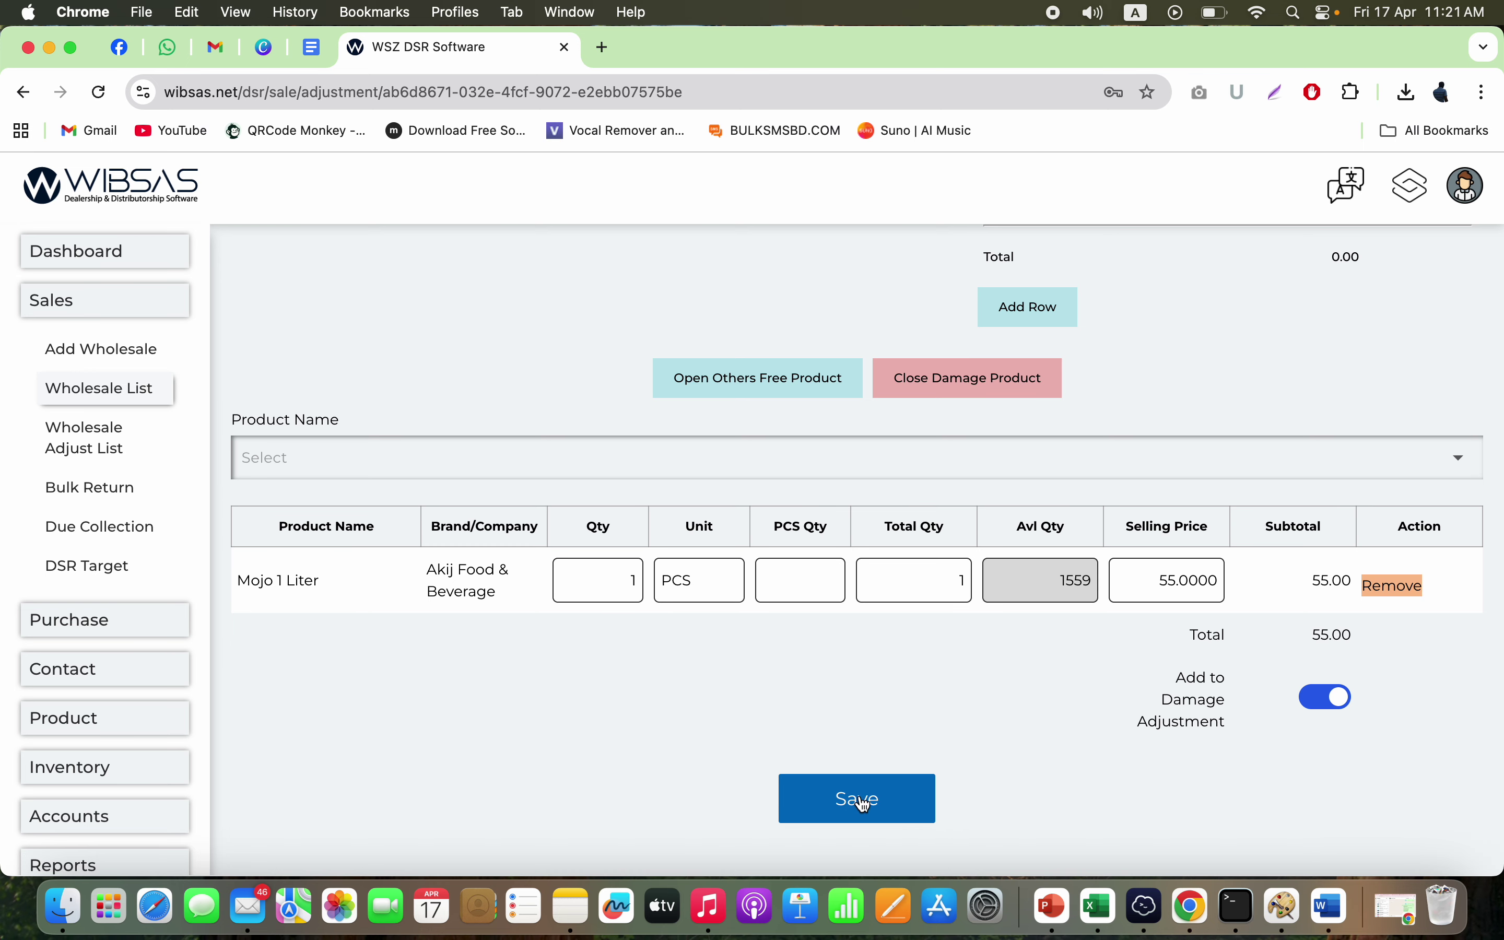
scroll(1323, 349, up, 2)
scroll(1324, 373, up, 5)
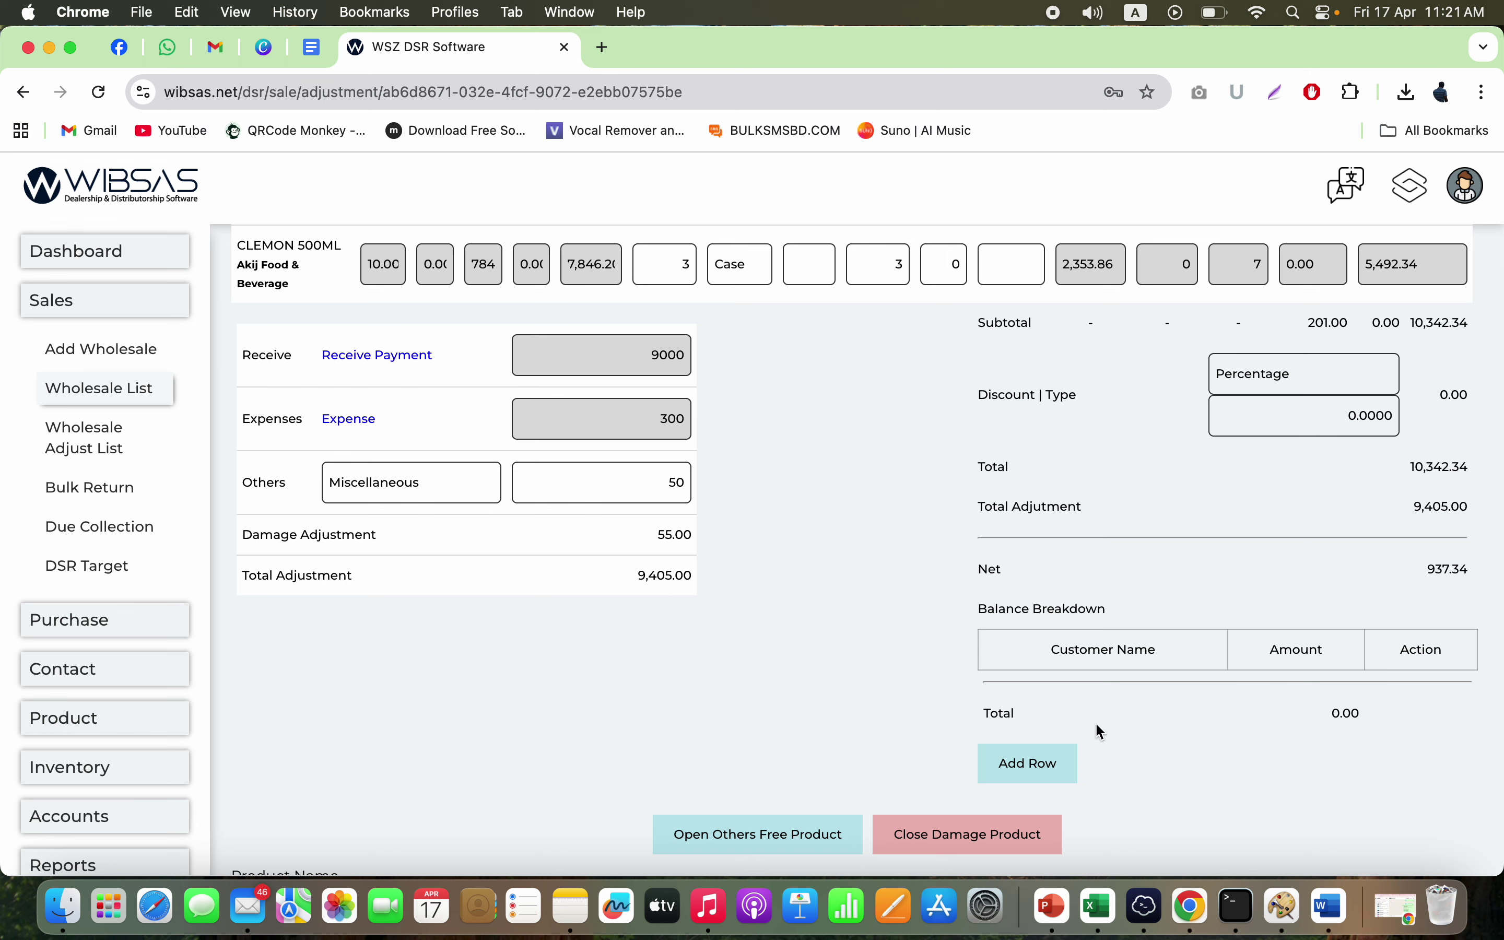
click(1027, 761)
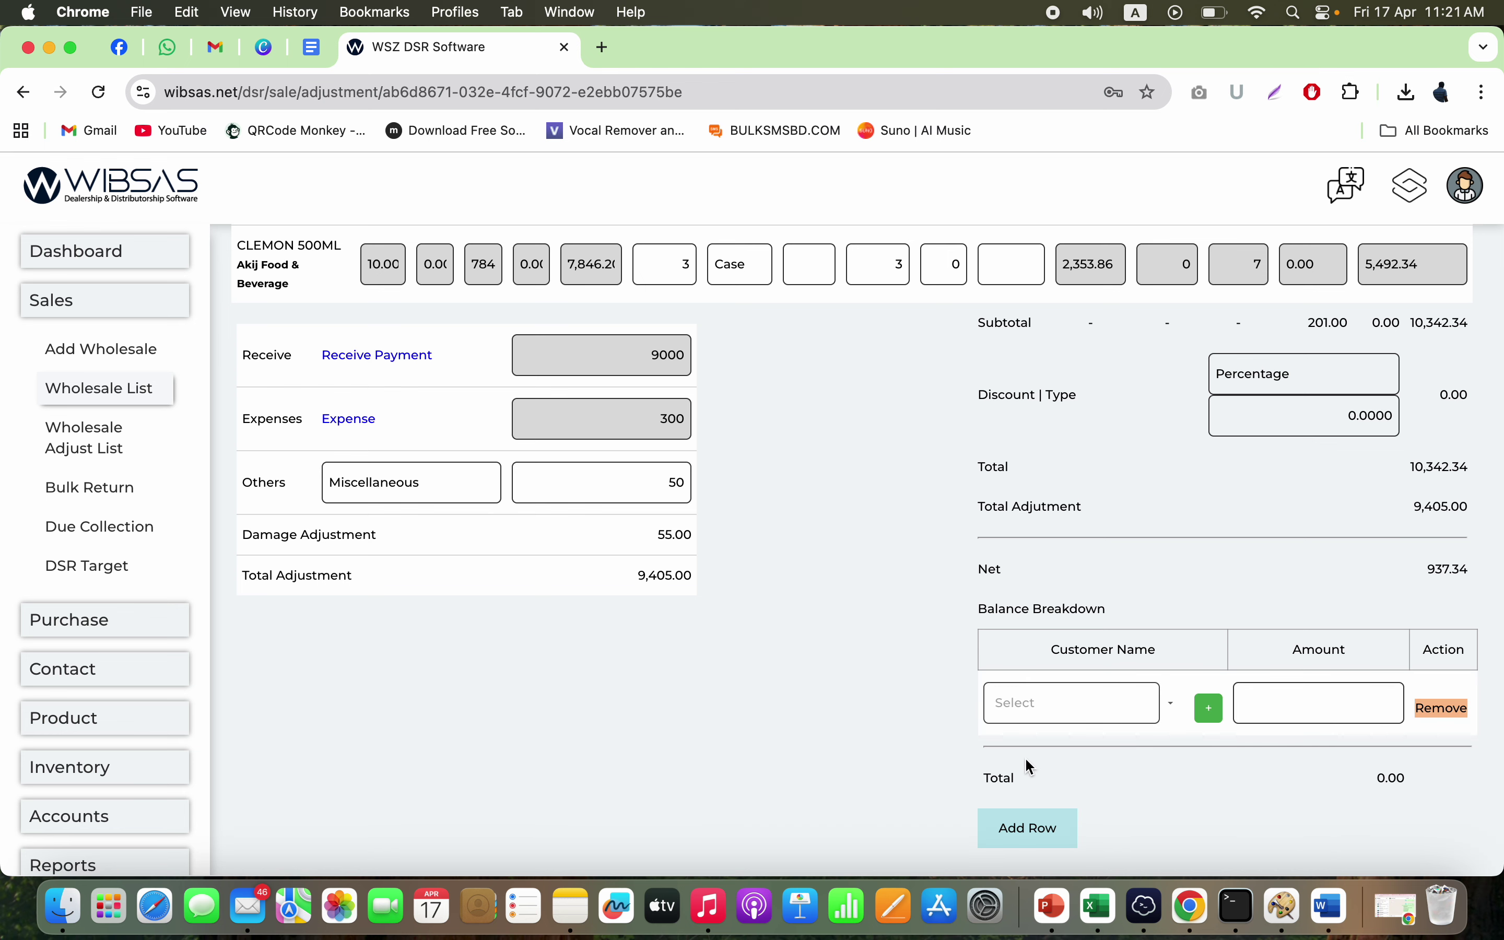
click(1102, 715)
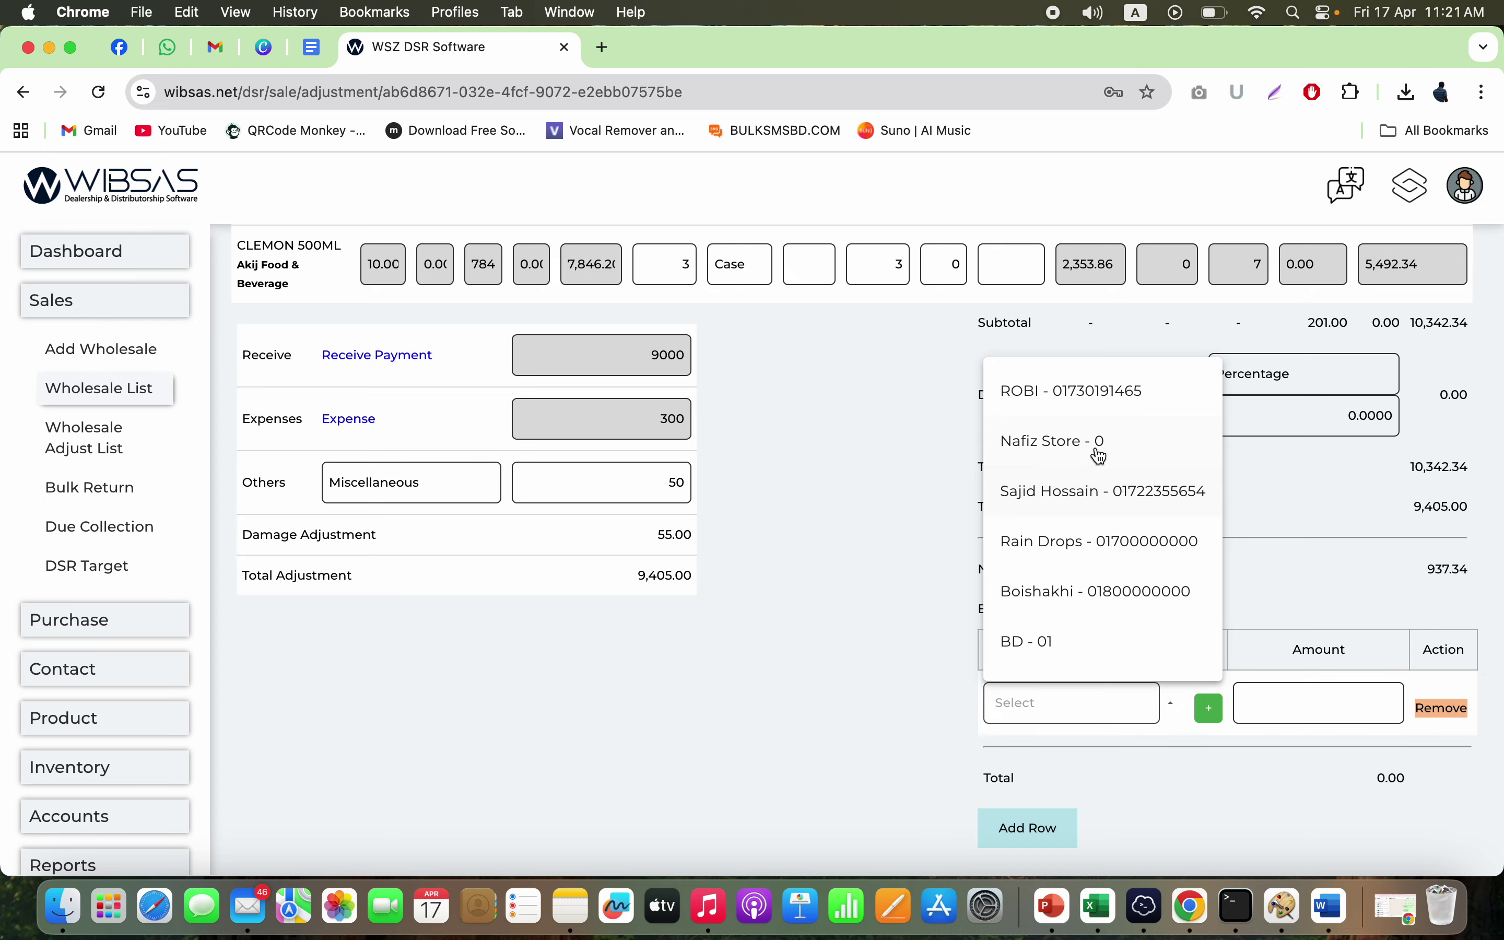
click(1096, 448)
click(1325, 704)
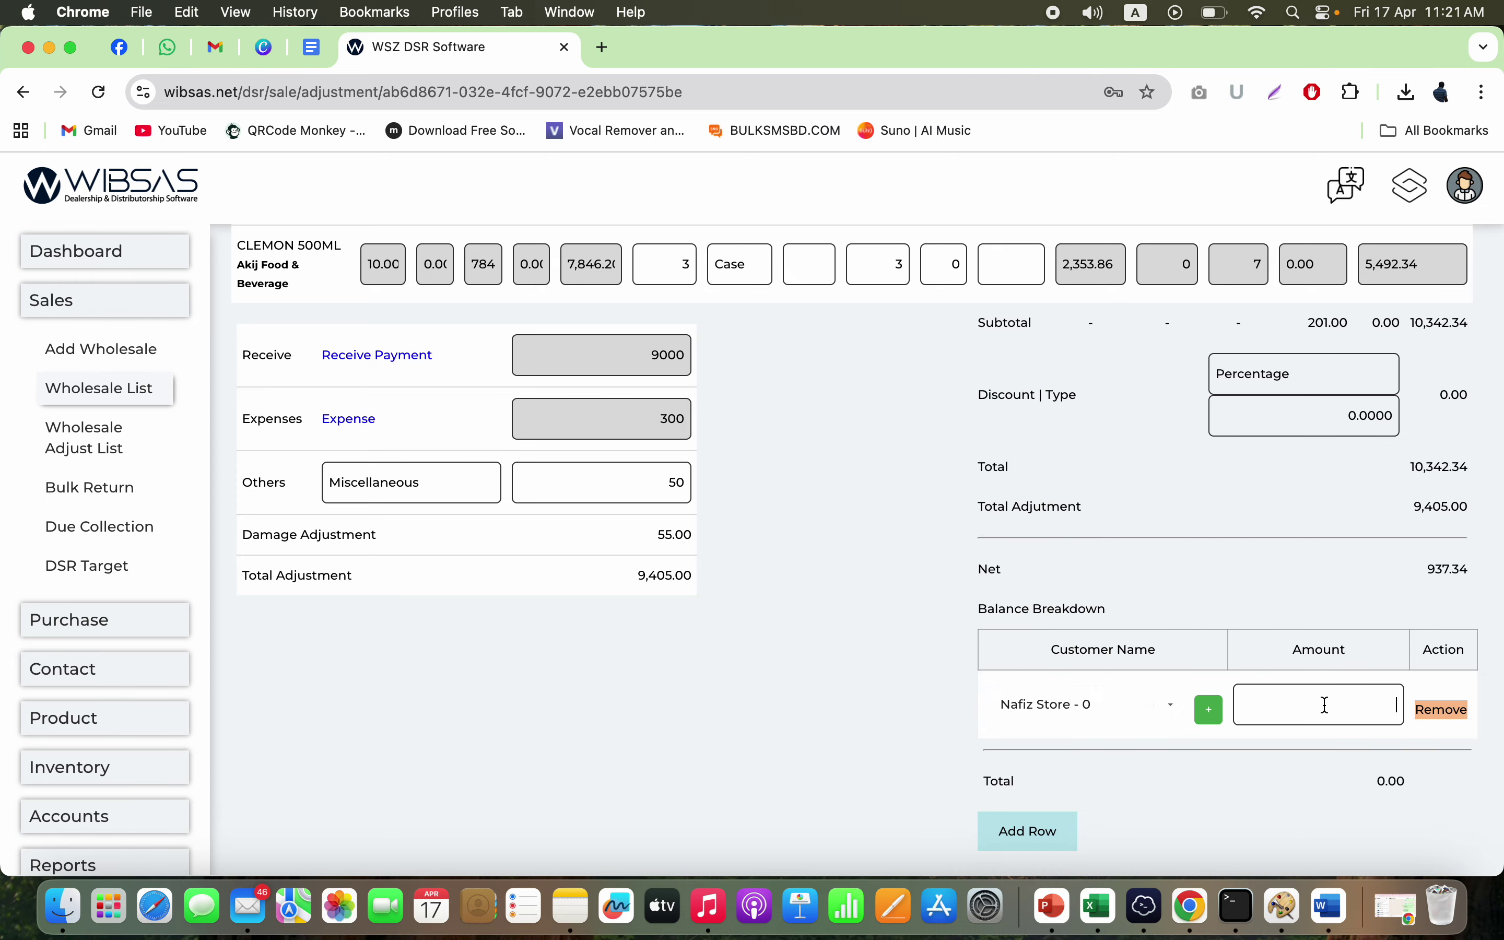
text(200)
- Add a second balance breakdown row and create a new customer for it with the customer's name and phone number
click(1048, 835)
click(1209, 777)
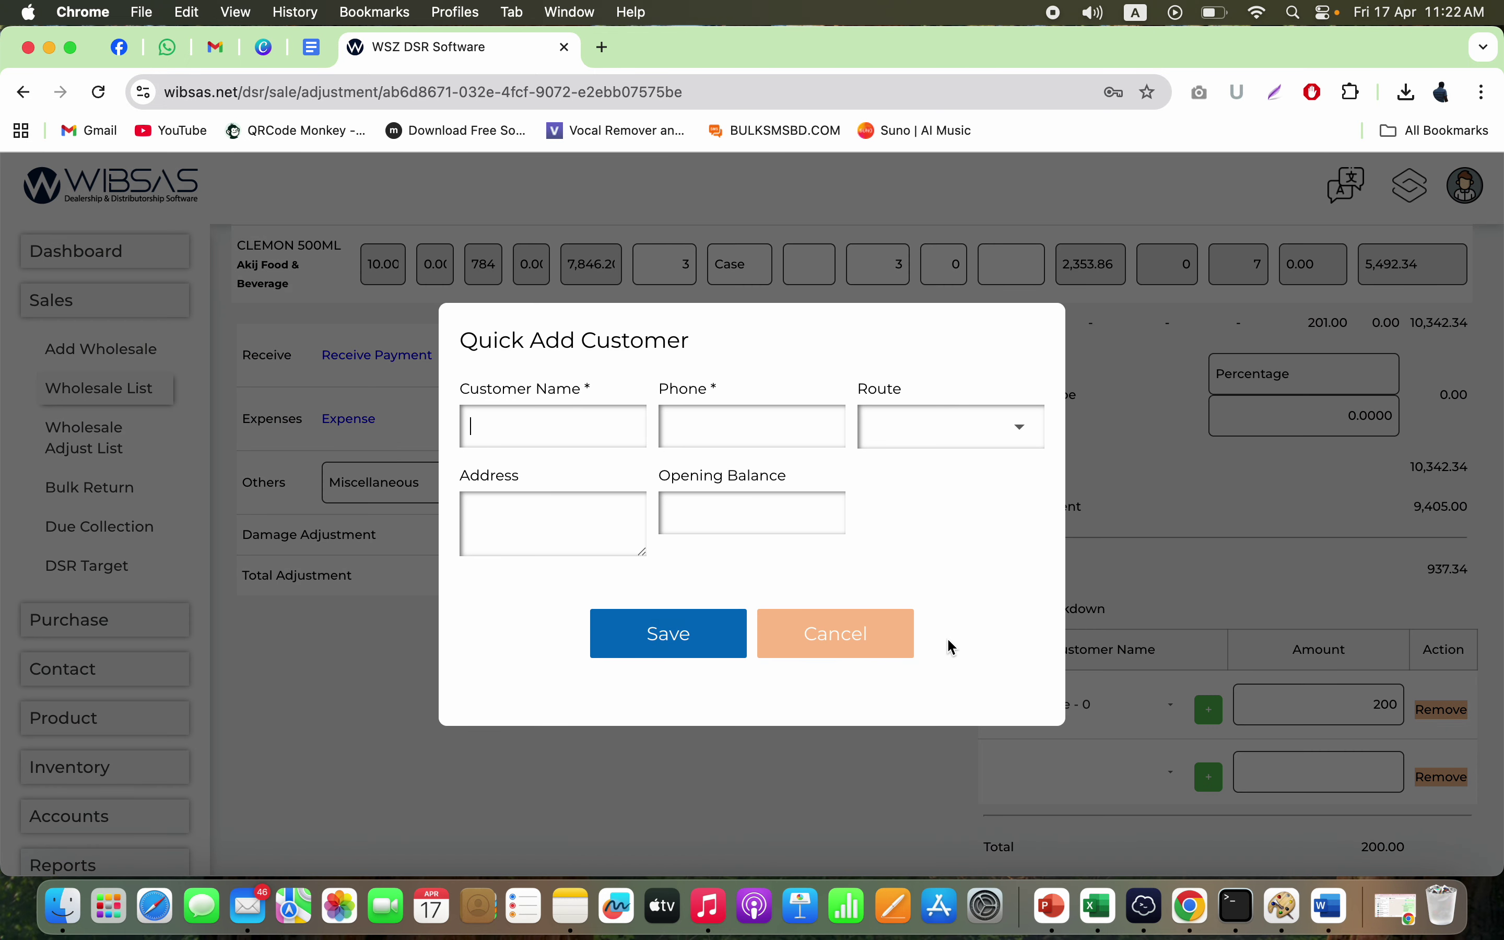
click(620, 426)
text(Sahin)
click(762, 418)
text(8798797)
click(949, 428)
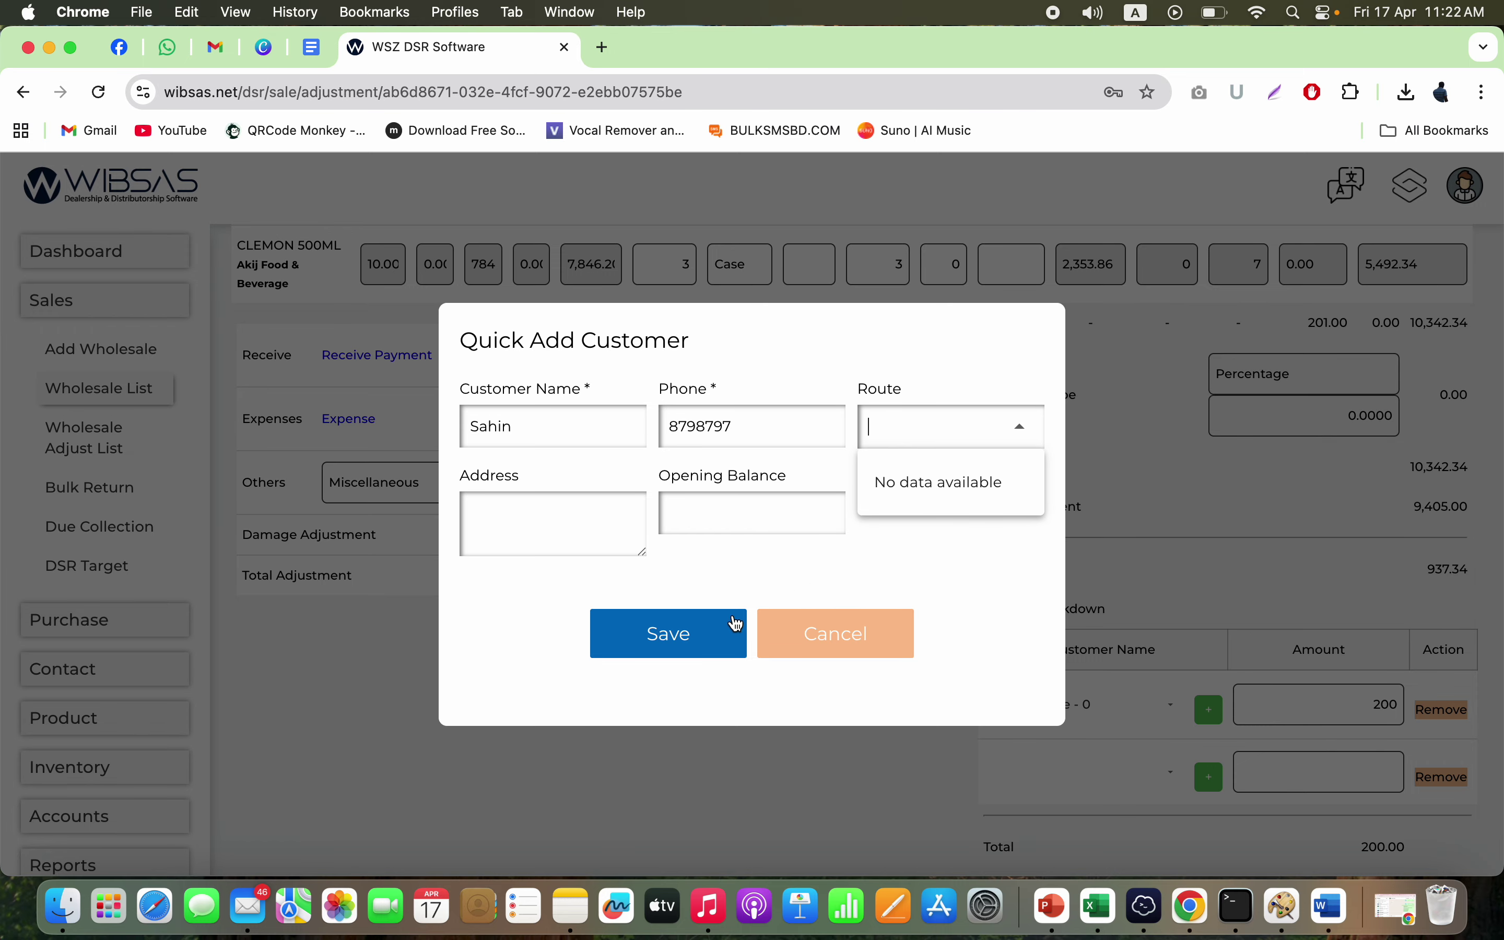
click(686, 643)
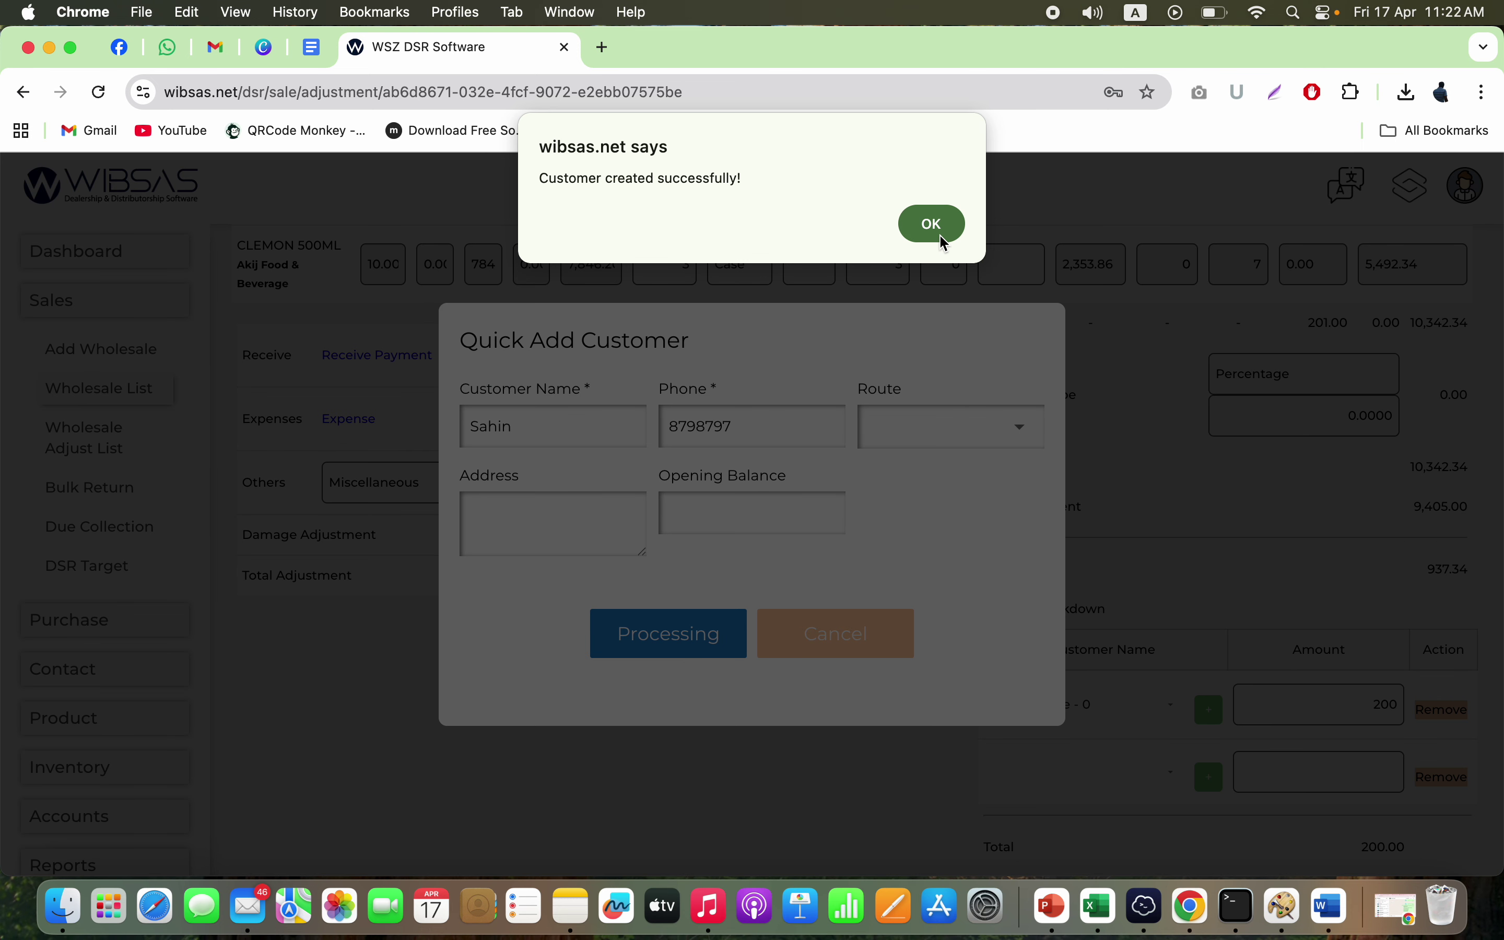
click(932, 224)
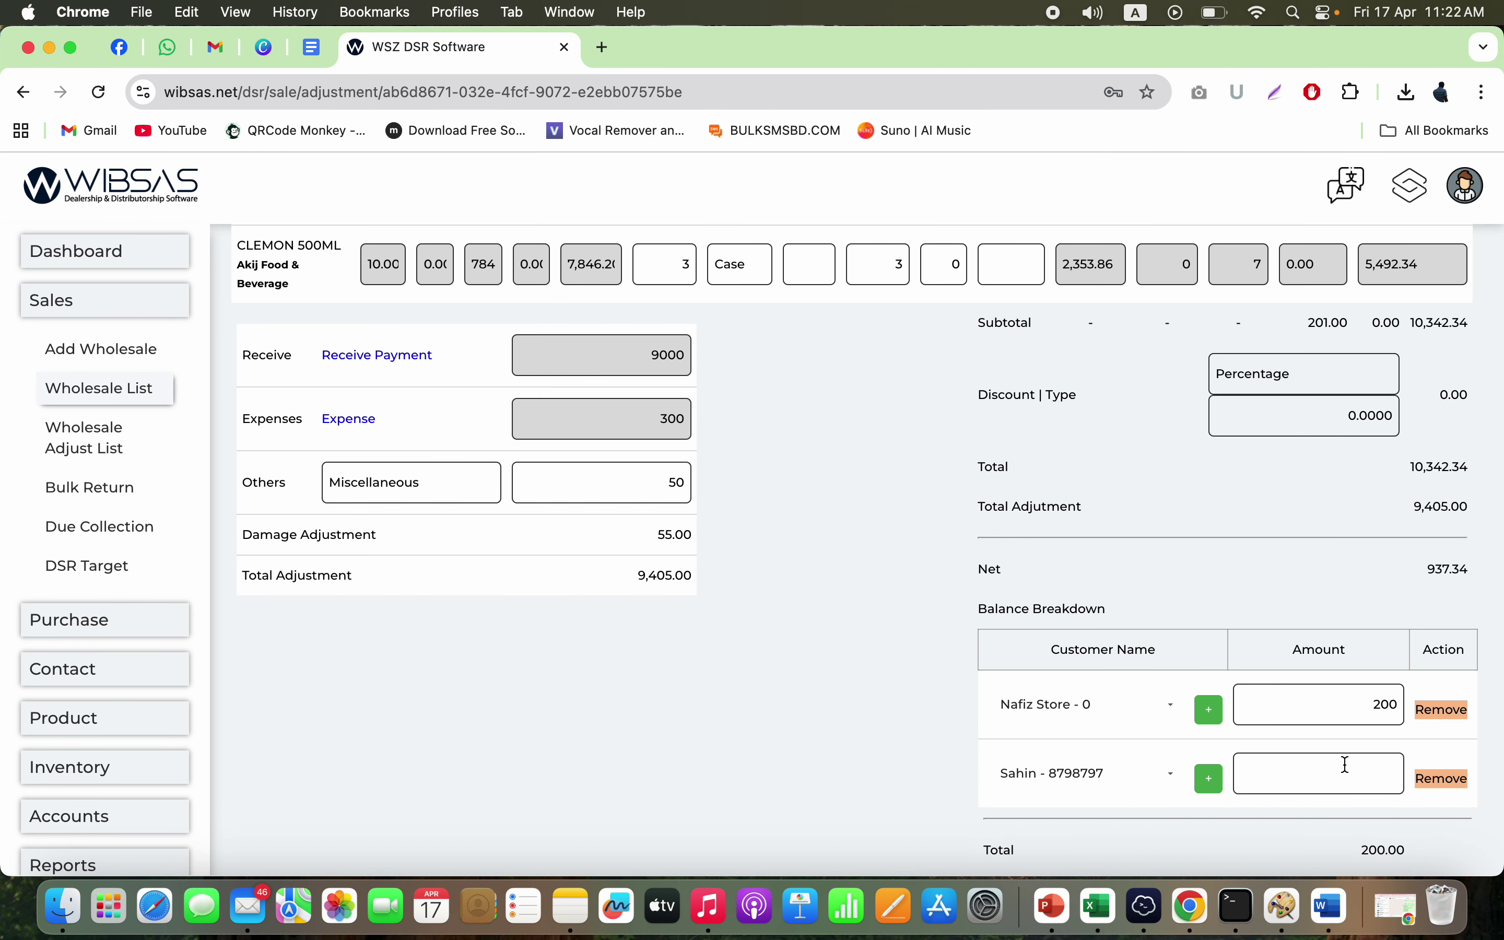
- Set the new customer's balance breakdown amount to 100
text(100)
scroll(1243, 758, down, 3)
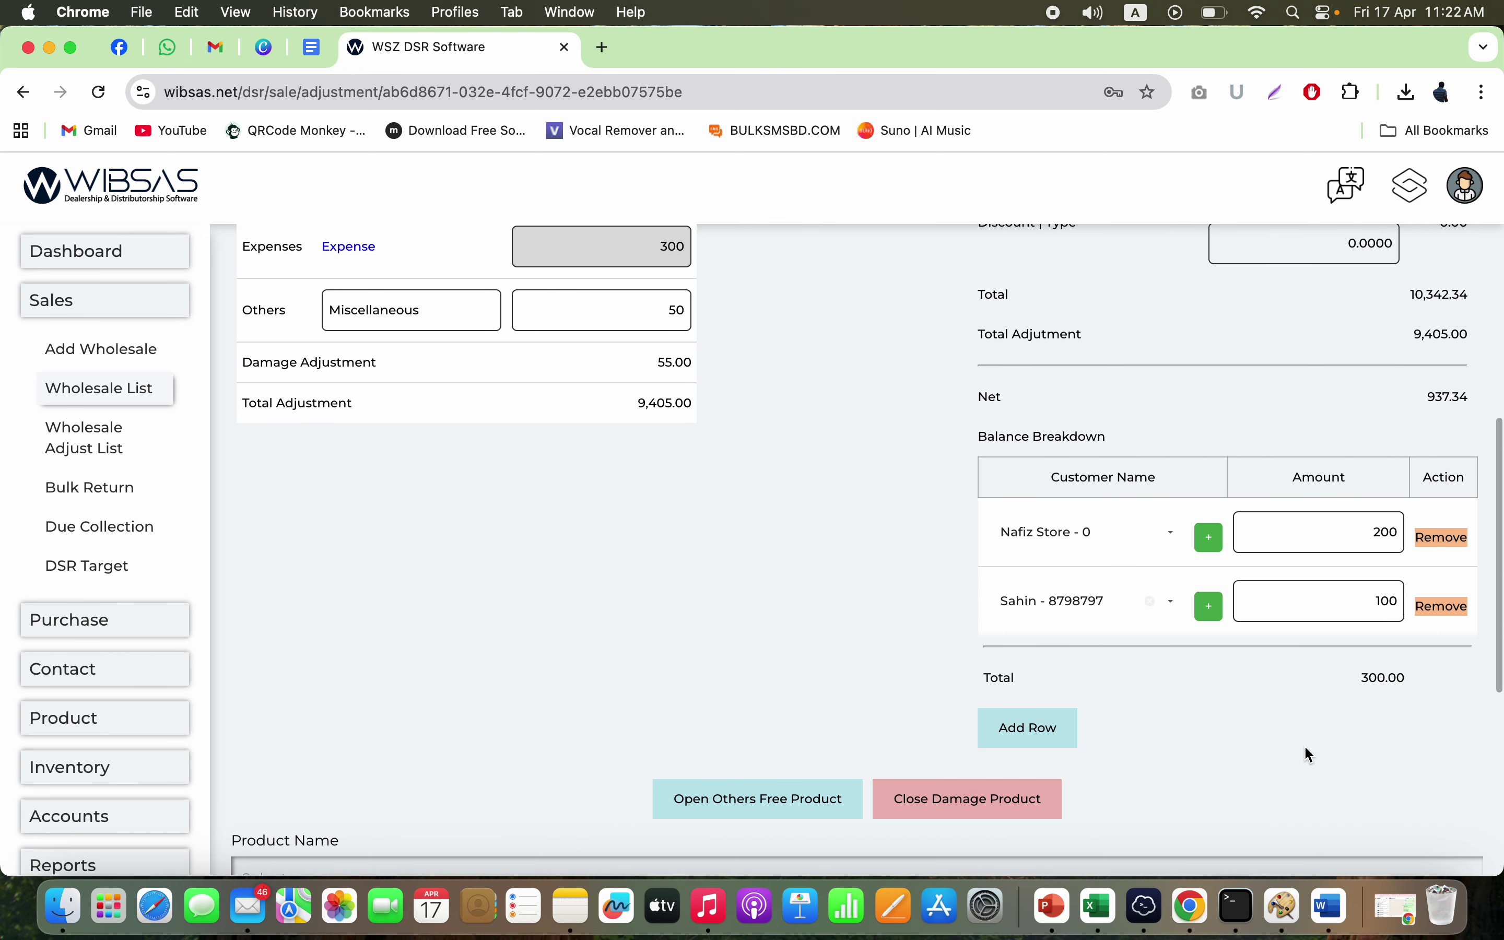
double_click(1383, 680)
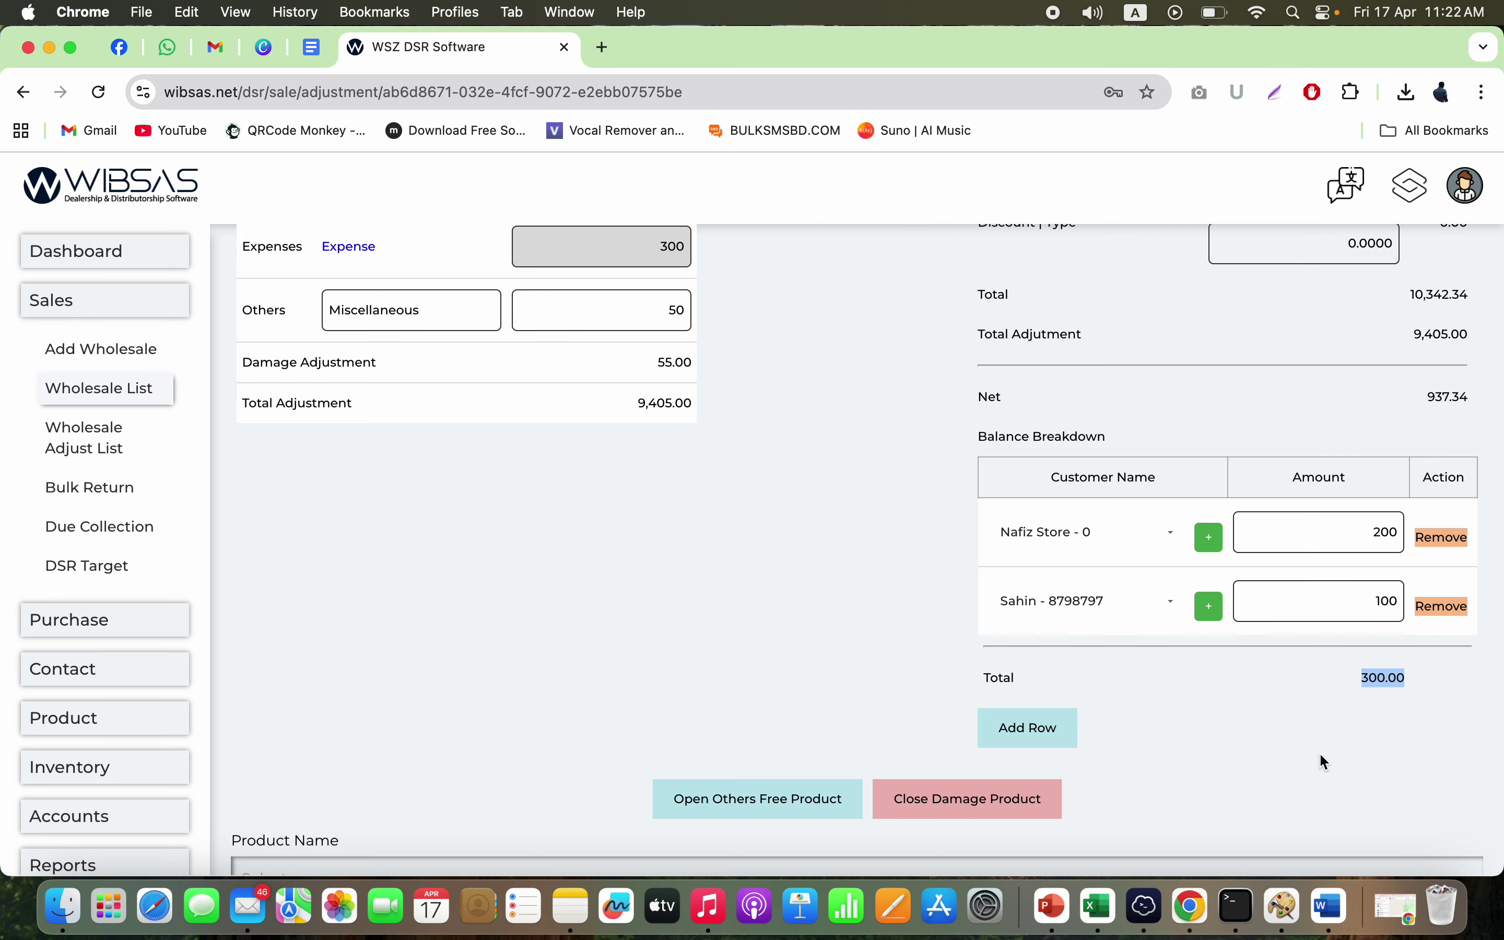
- Check the balance breakdown total and net amount, and submit the completed sale adjustment
click(1331, 673)
double_click(1379, 678)
double_click(1448, 398)
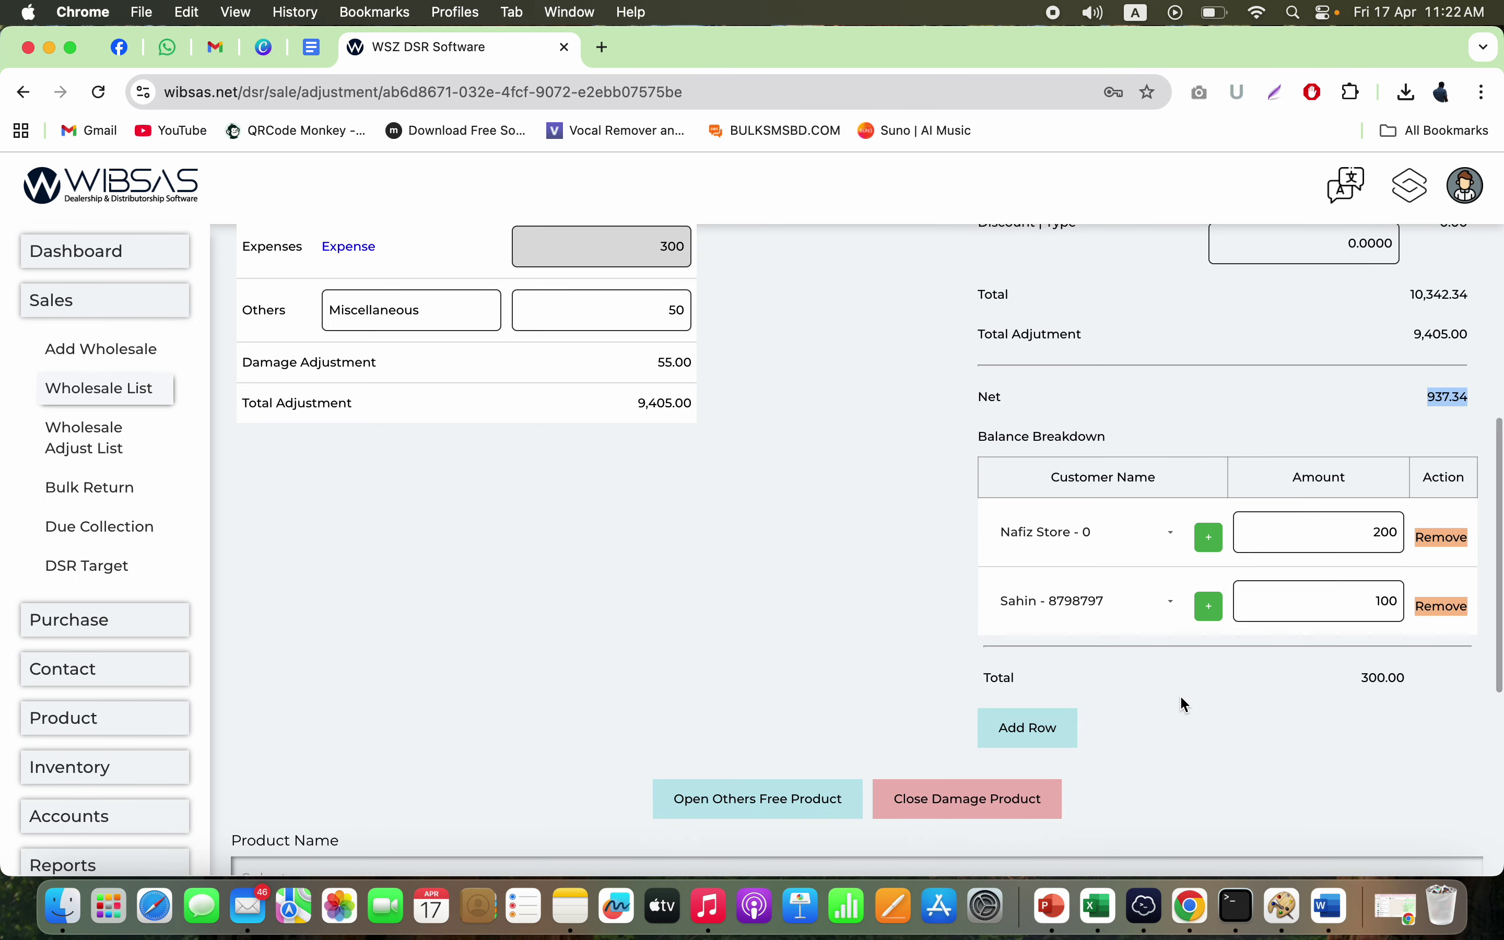
scroll(1180, 695, down, 7)
click(859, 795)
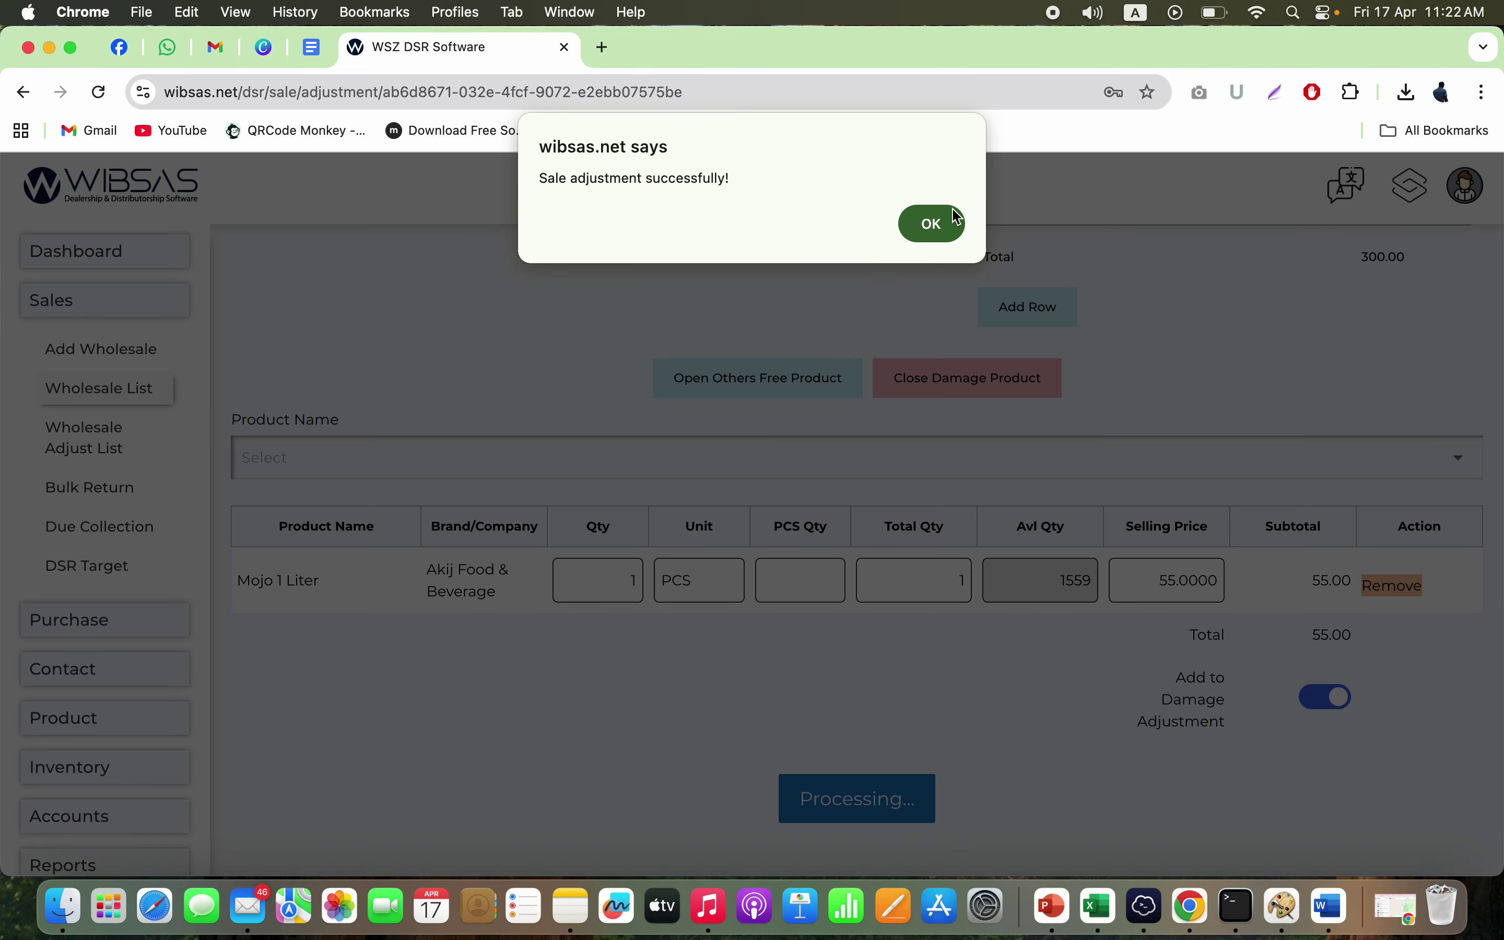
click(958, 221)
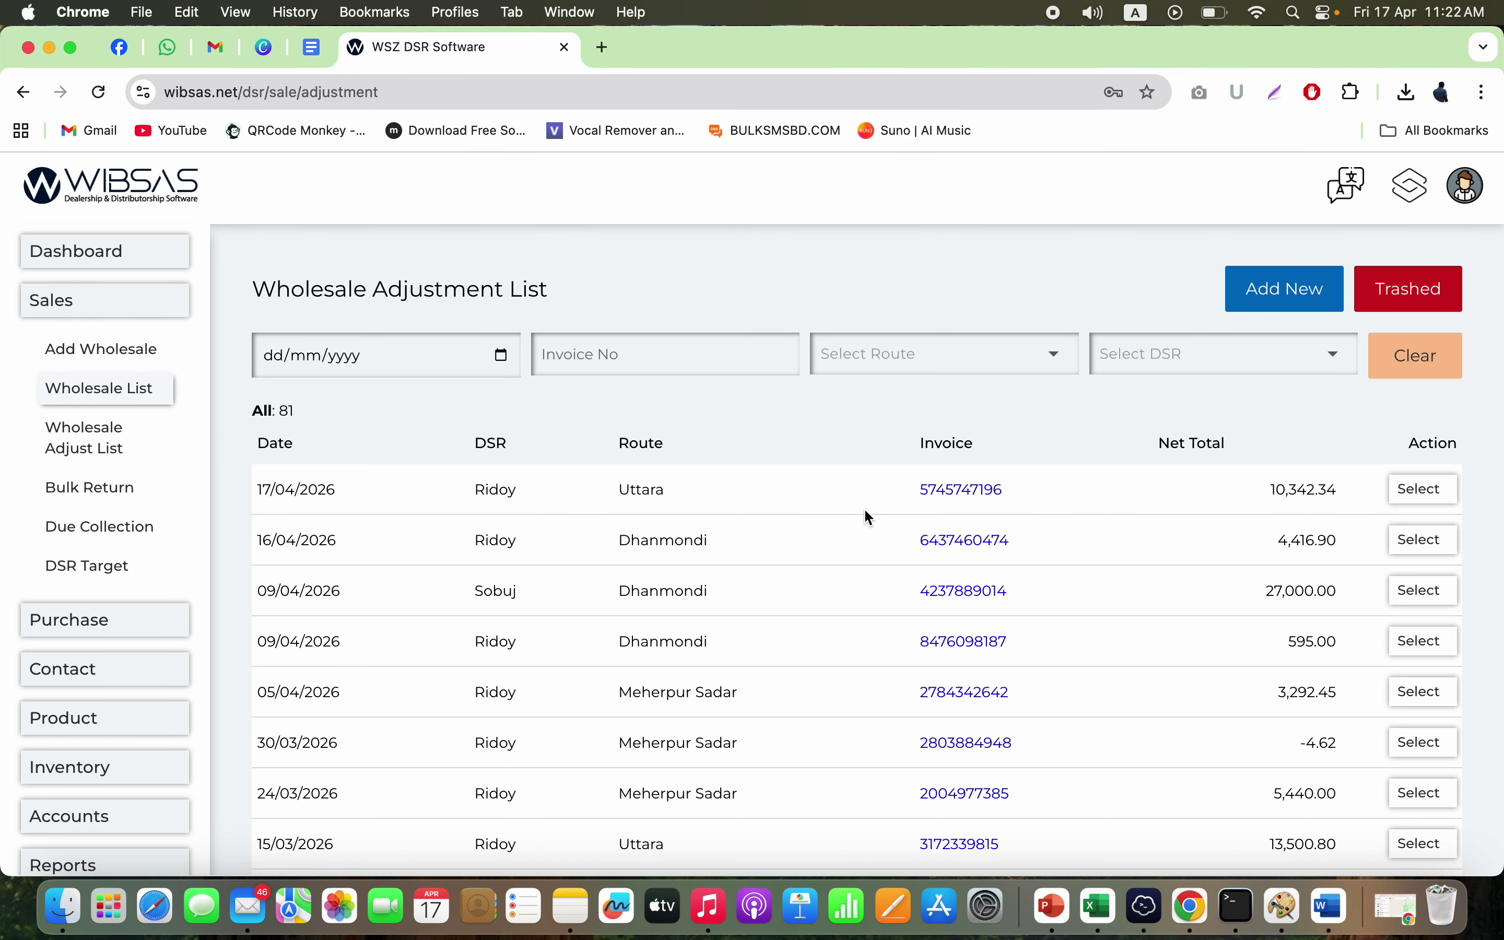
- Open the newest Uttara wholesale adjustment dated 17/04/2026 and review its net subtotal, received payments and expenses
click(970, 497)
scroll(971, 502, down, 5)
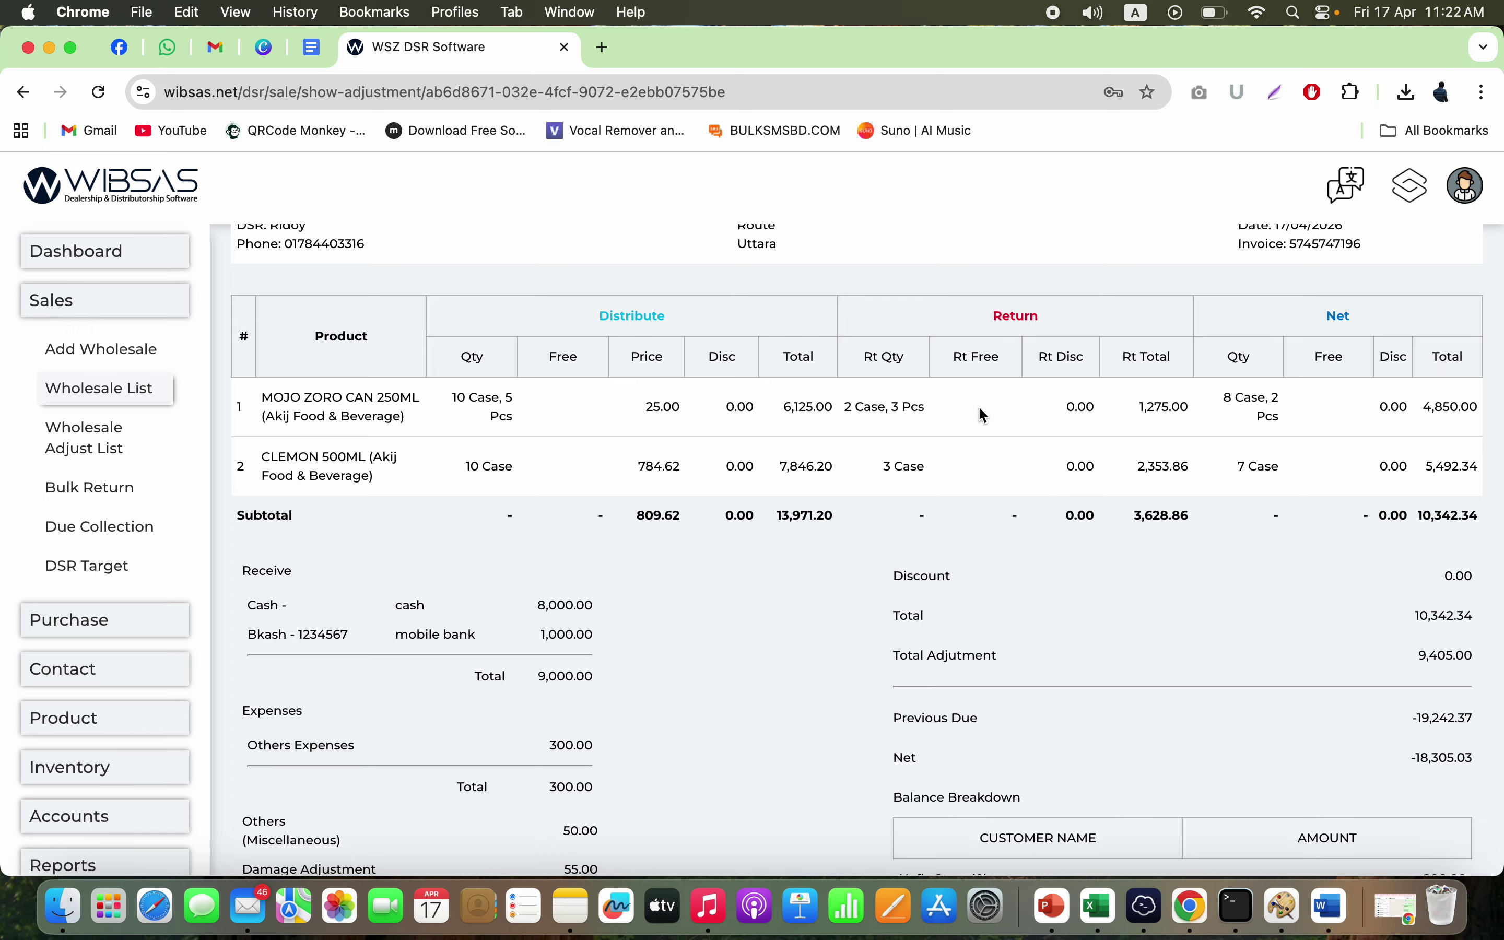
double_click(1461, 517)
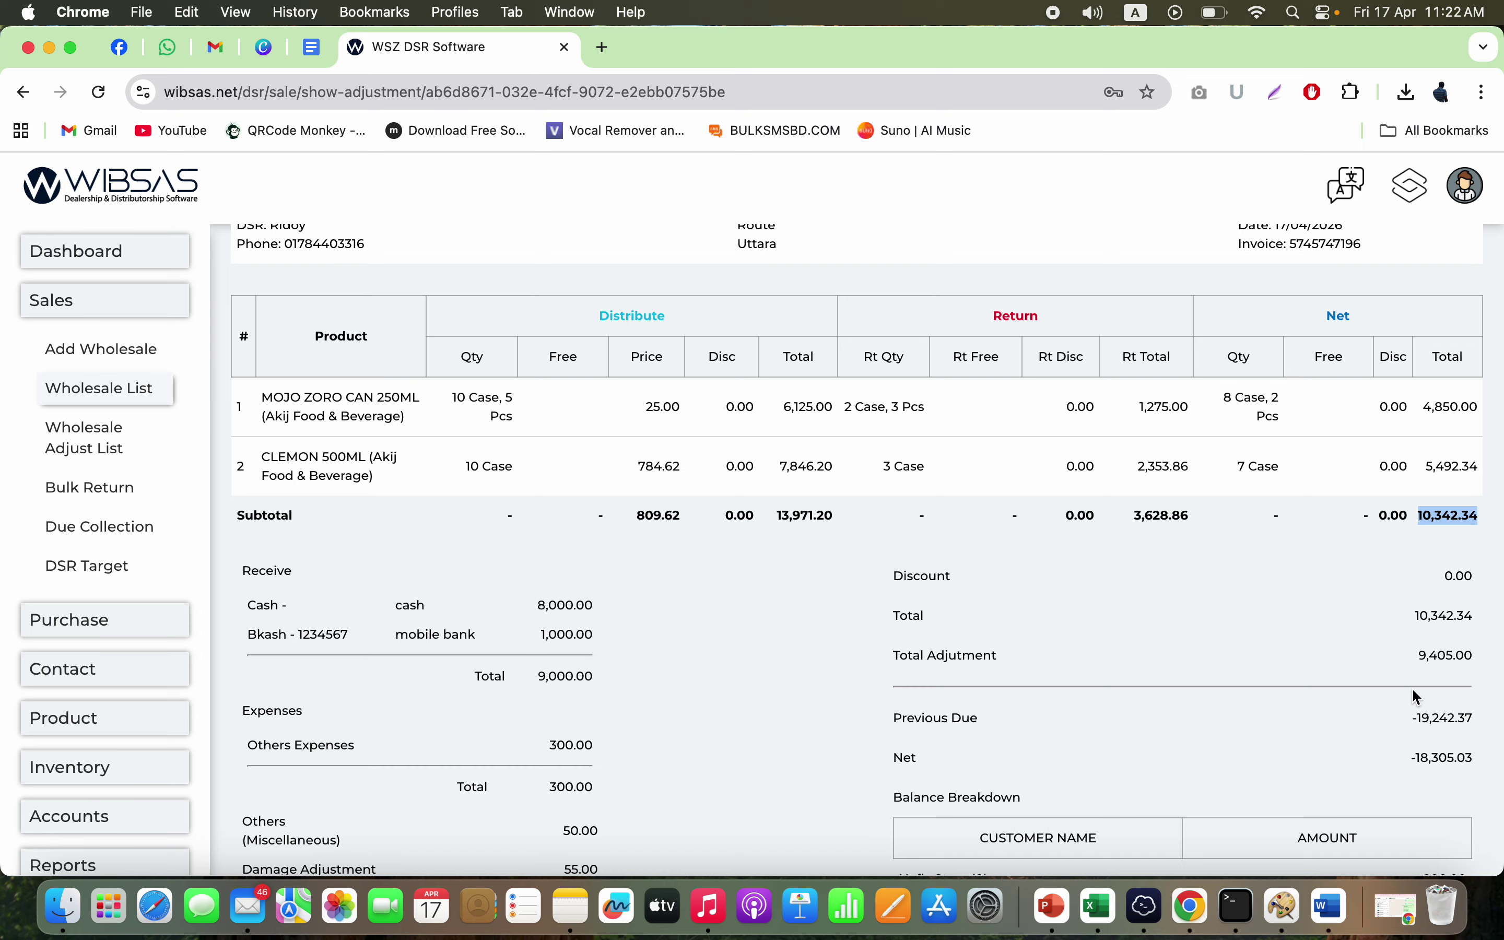
click(550, 611)
double_click(575, 634)
click(578, 741)
double_click(578, 741)
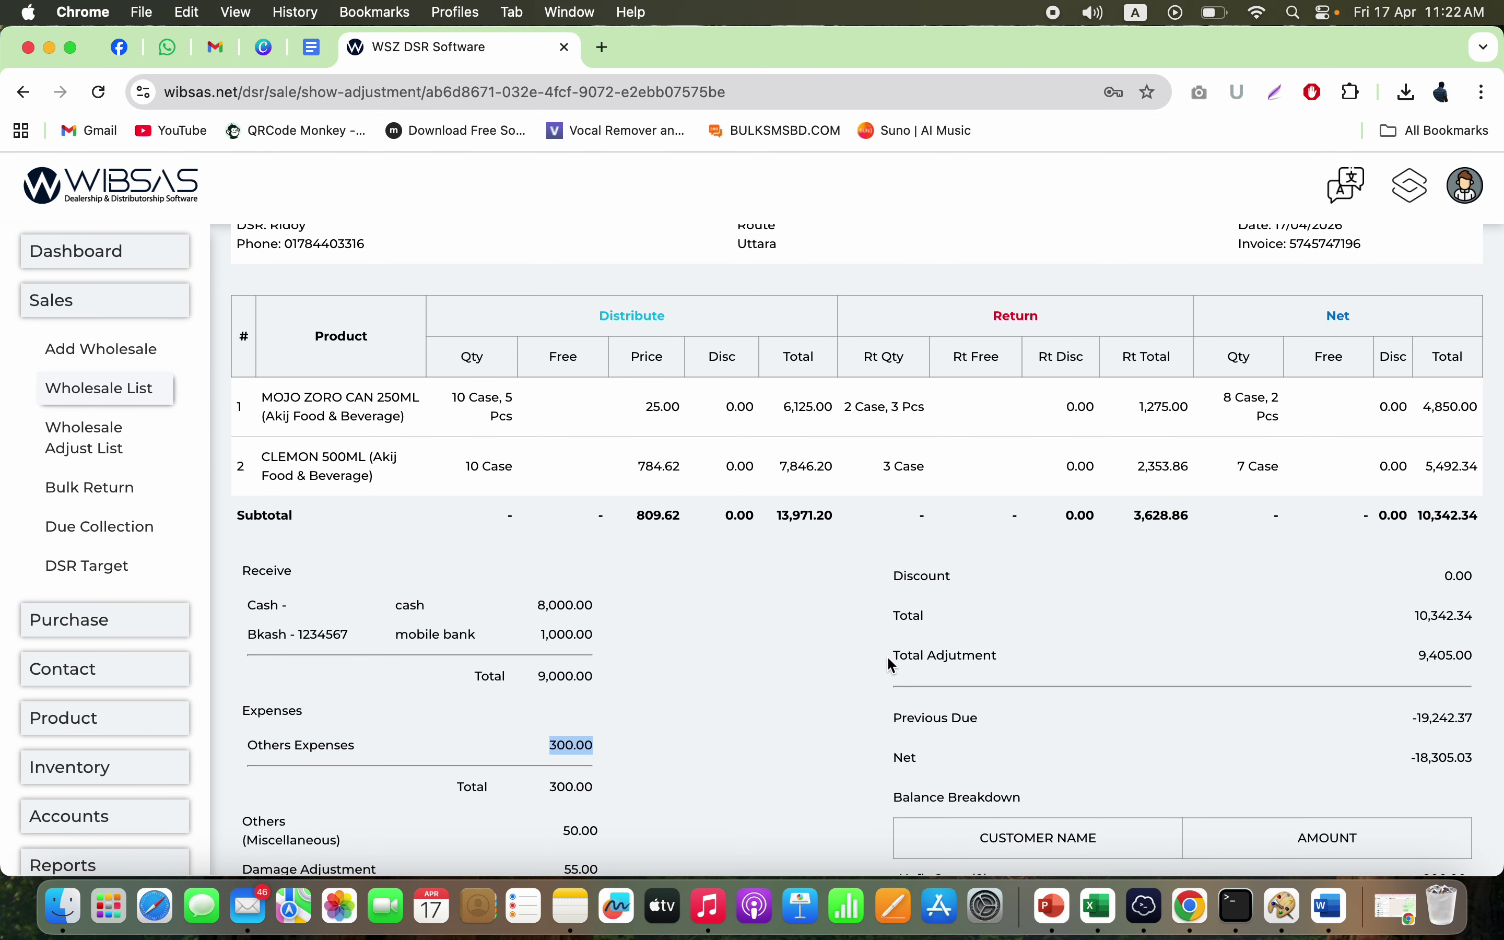
- Hide the previous due on the wholesale adjustment details and check the resulting net amount
scroll(893, 665, up, 10)
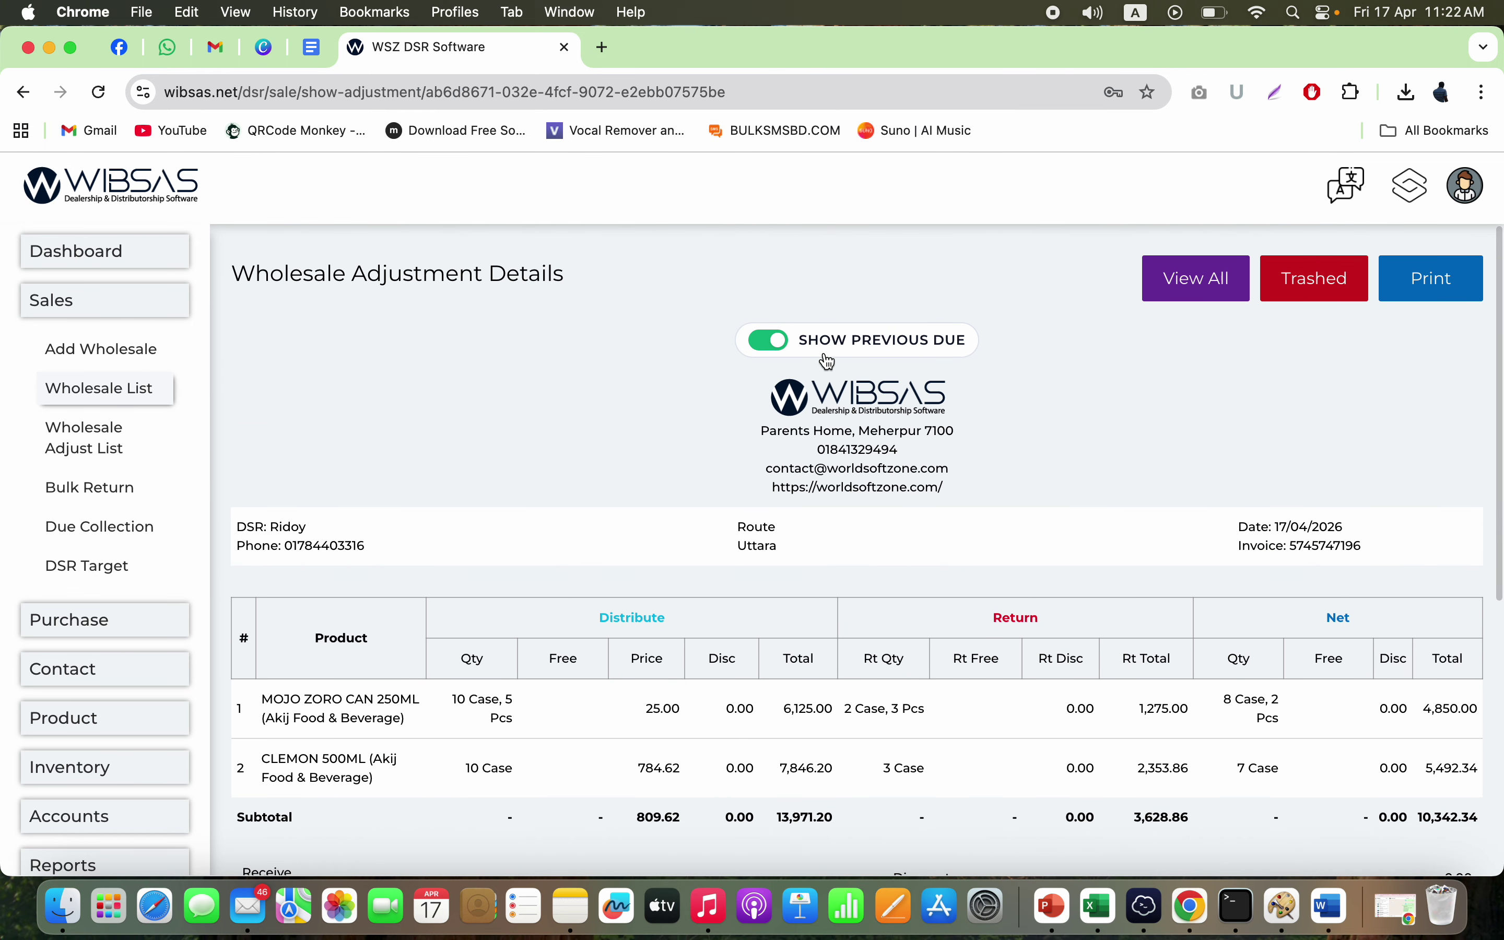
scroll(1013, 695, down, 3)
scroll(964, 517, up, 4)
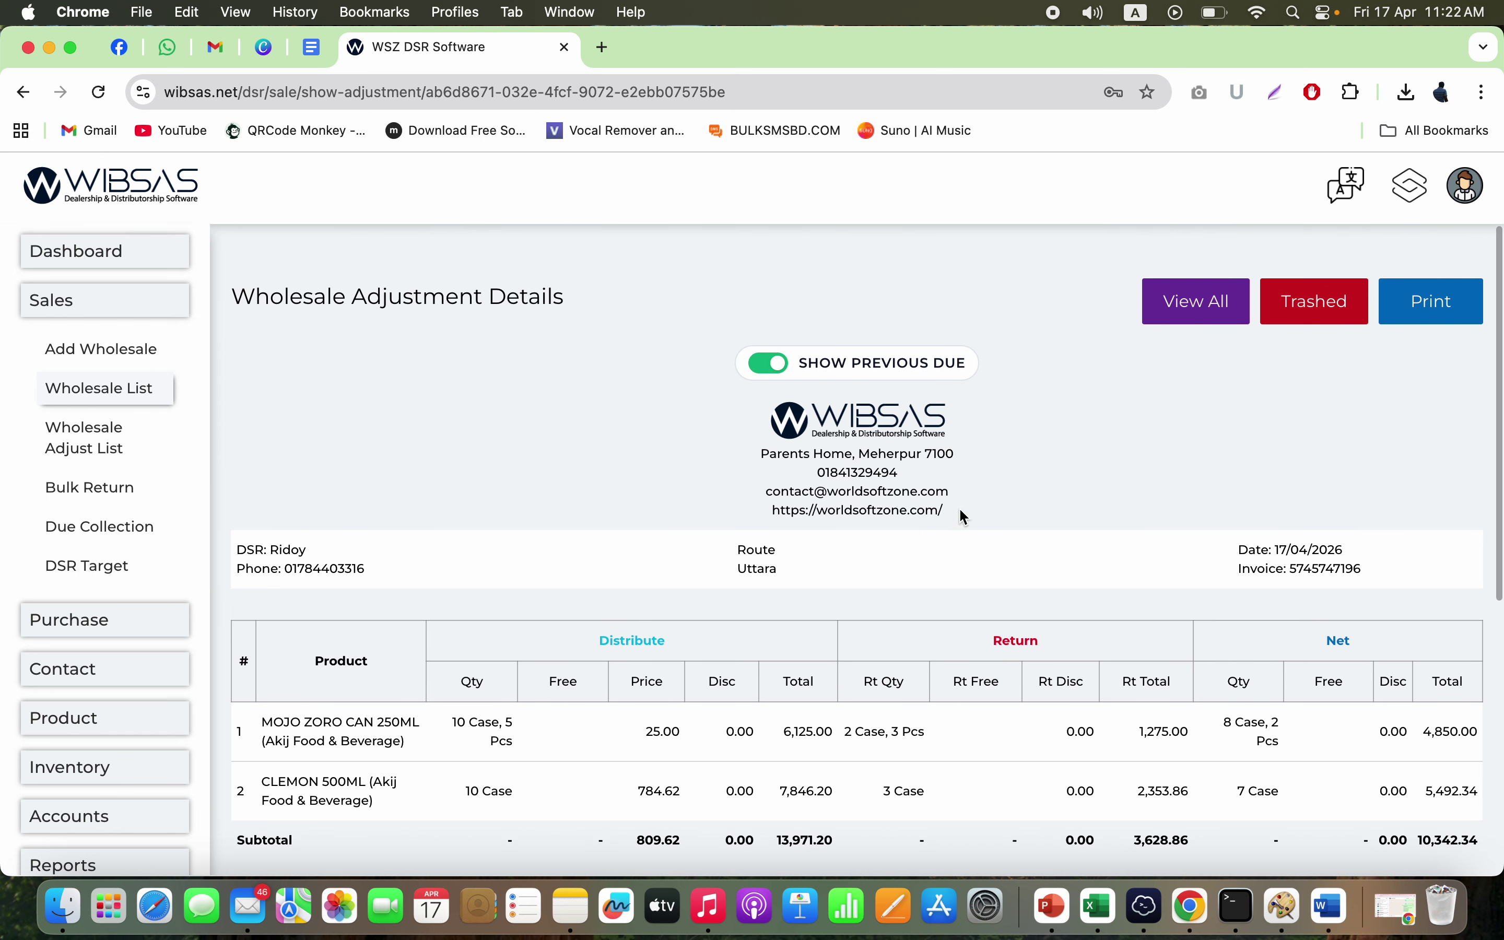
click(774, 343)
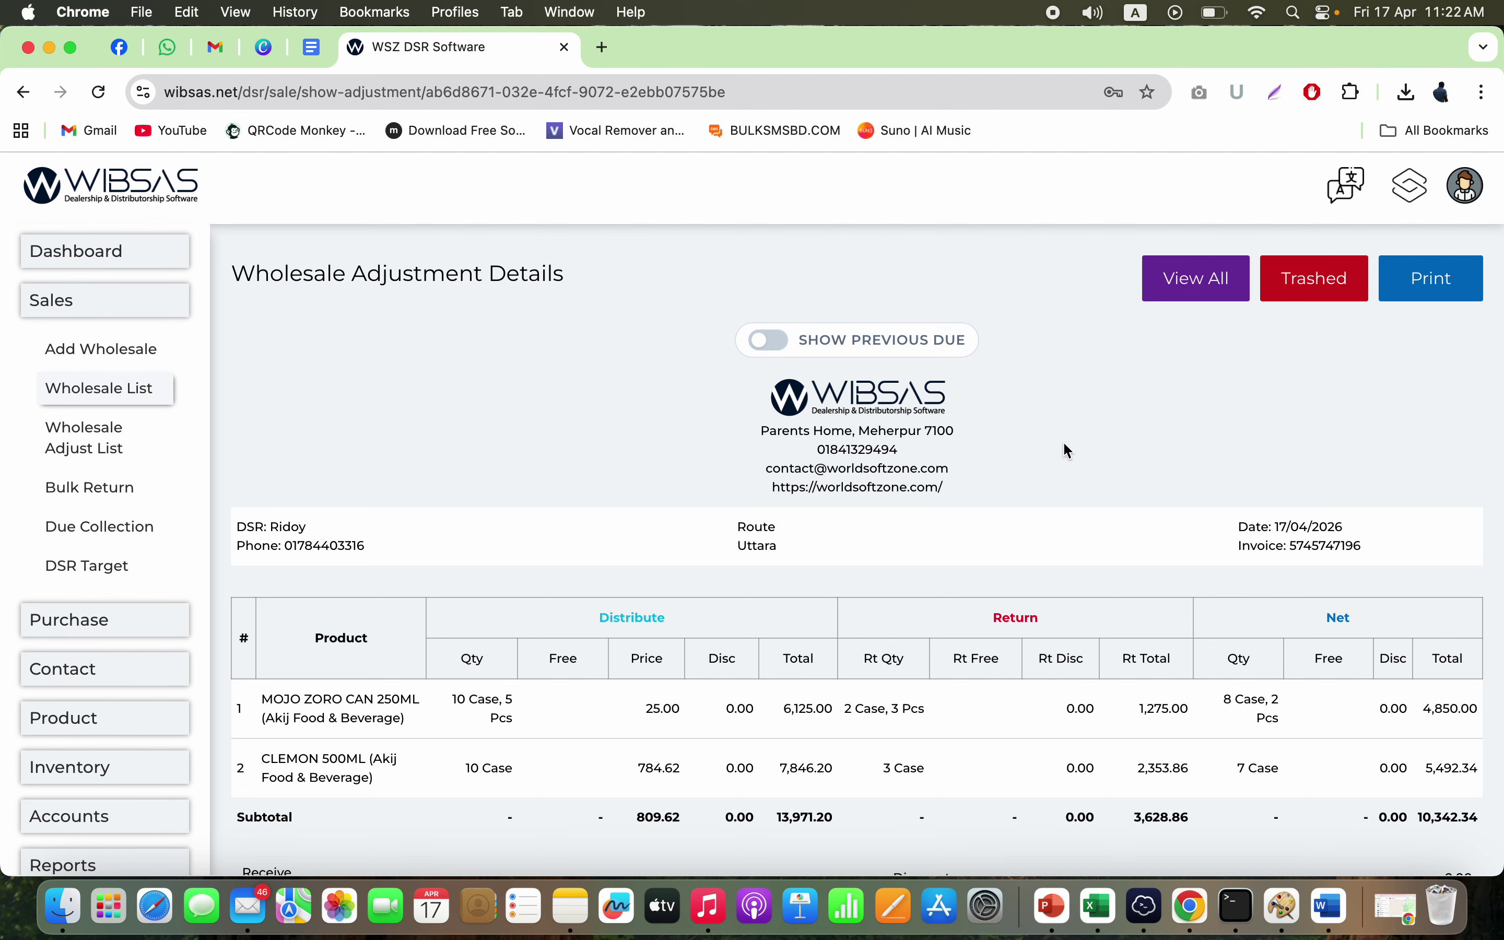
scroll(1069, 449, down, 5)
double_click(1448, 591)
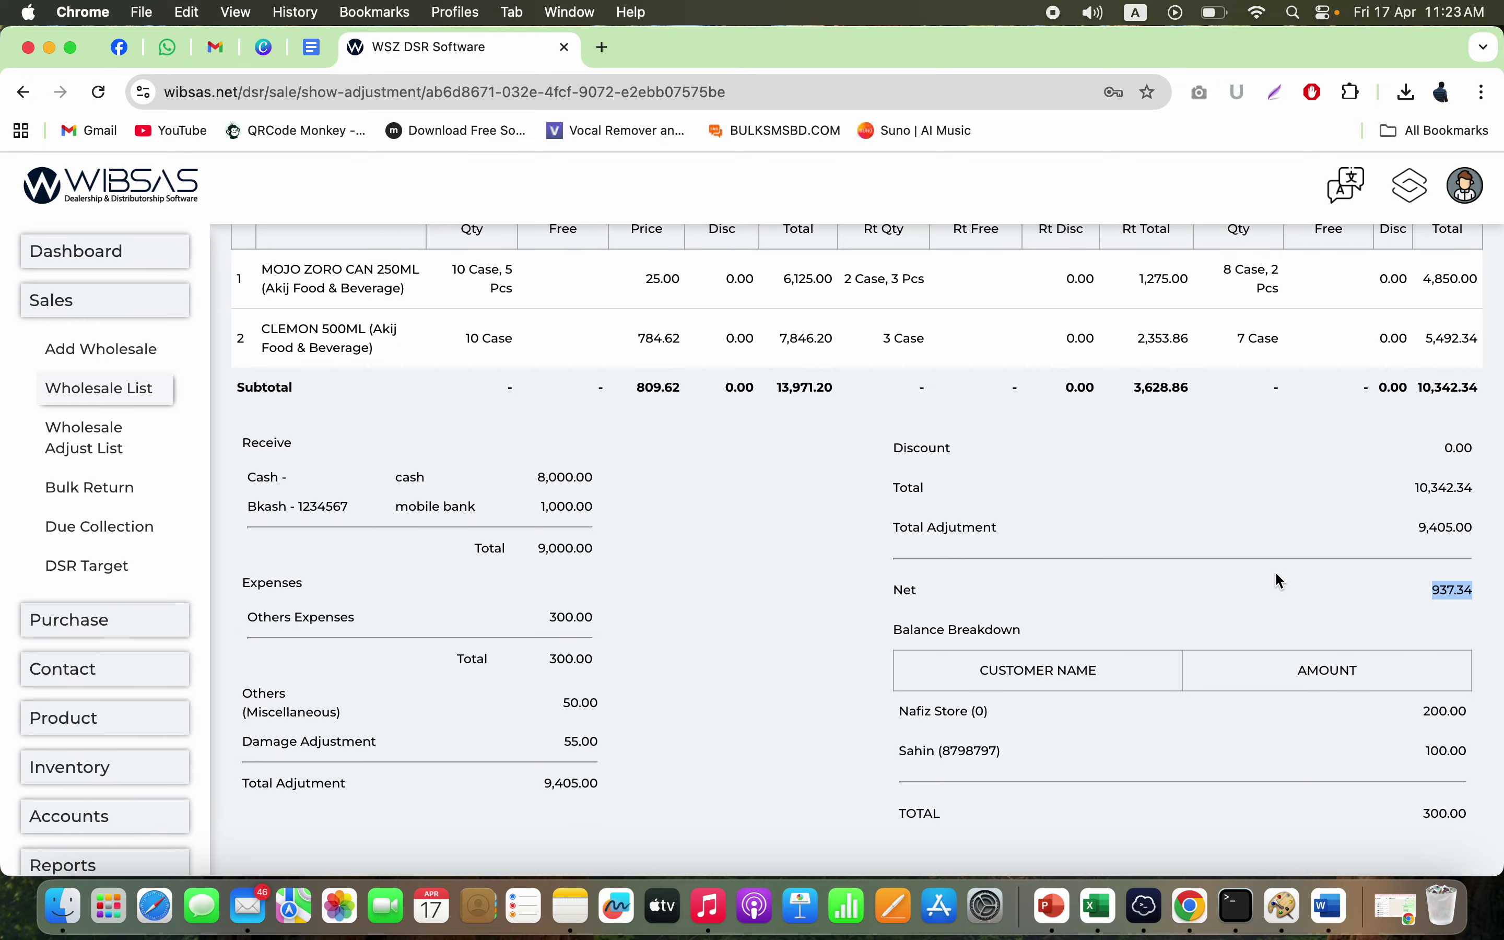
scroll(813, 500, up, 5)
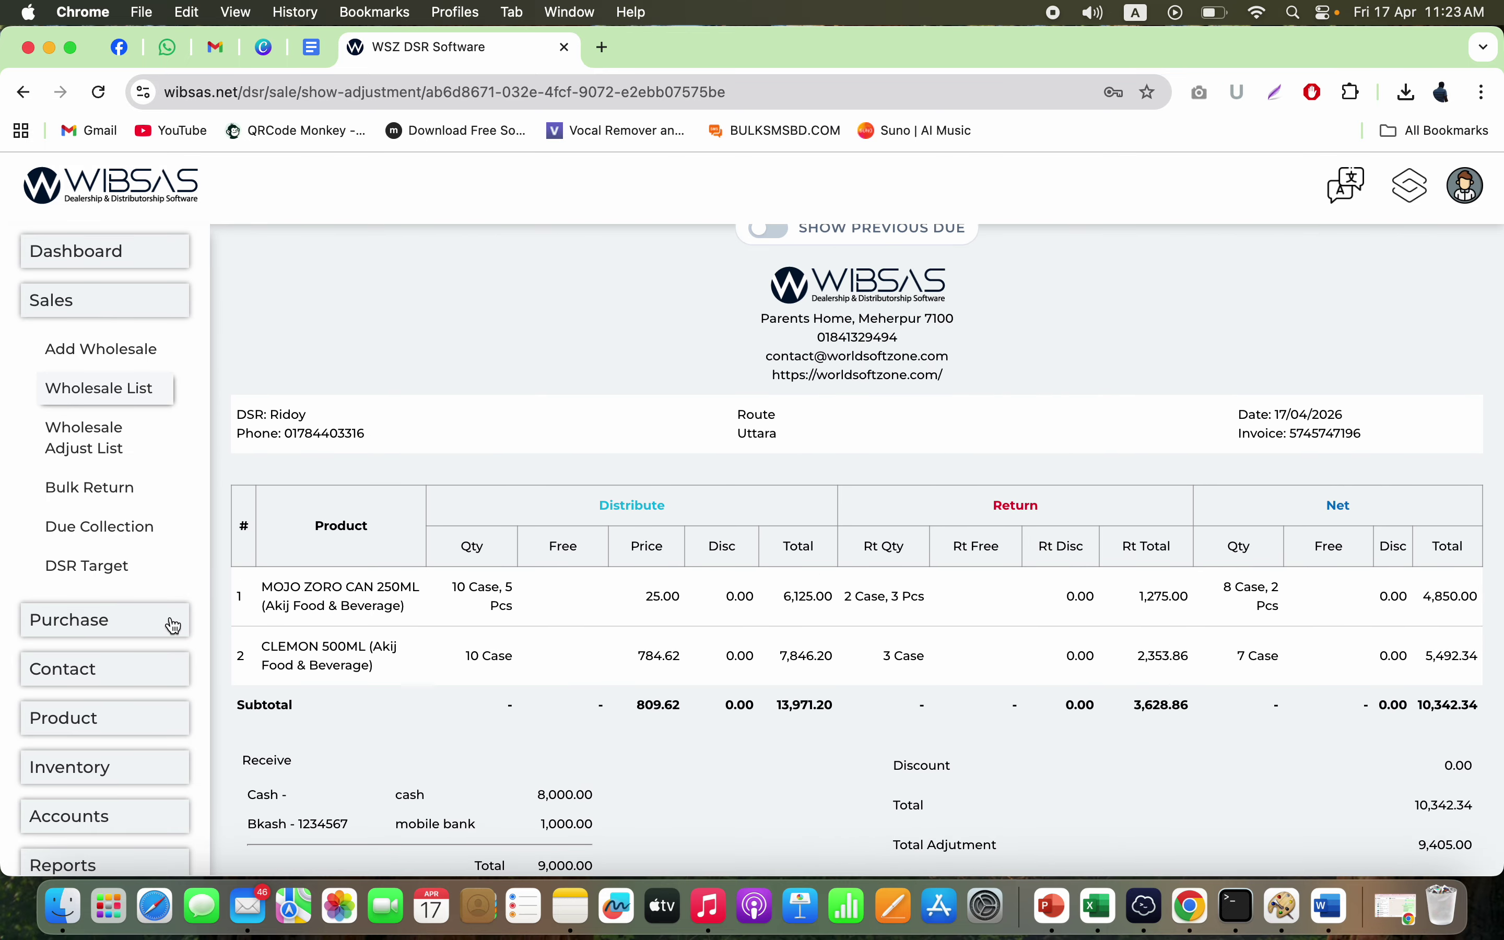
- Open the product-wise sales summary among the wholesale reports
scroll(127, 744, down, 2)
scroll(127, 754, down, 1)
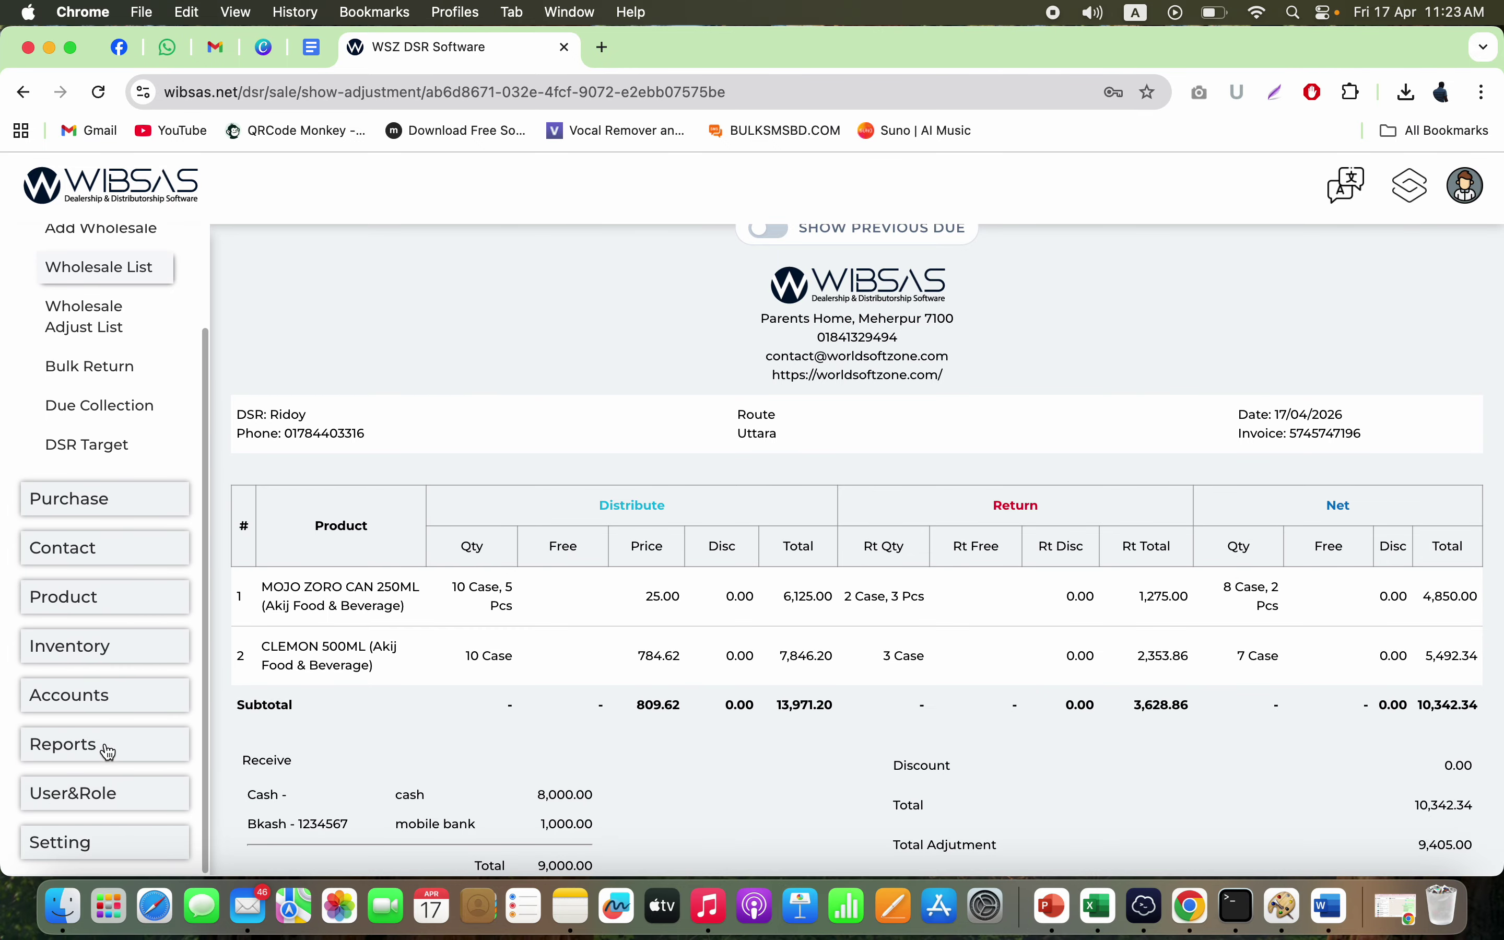
click(127, 760)
click(117, 587)
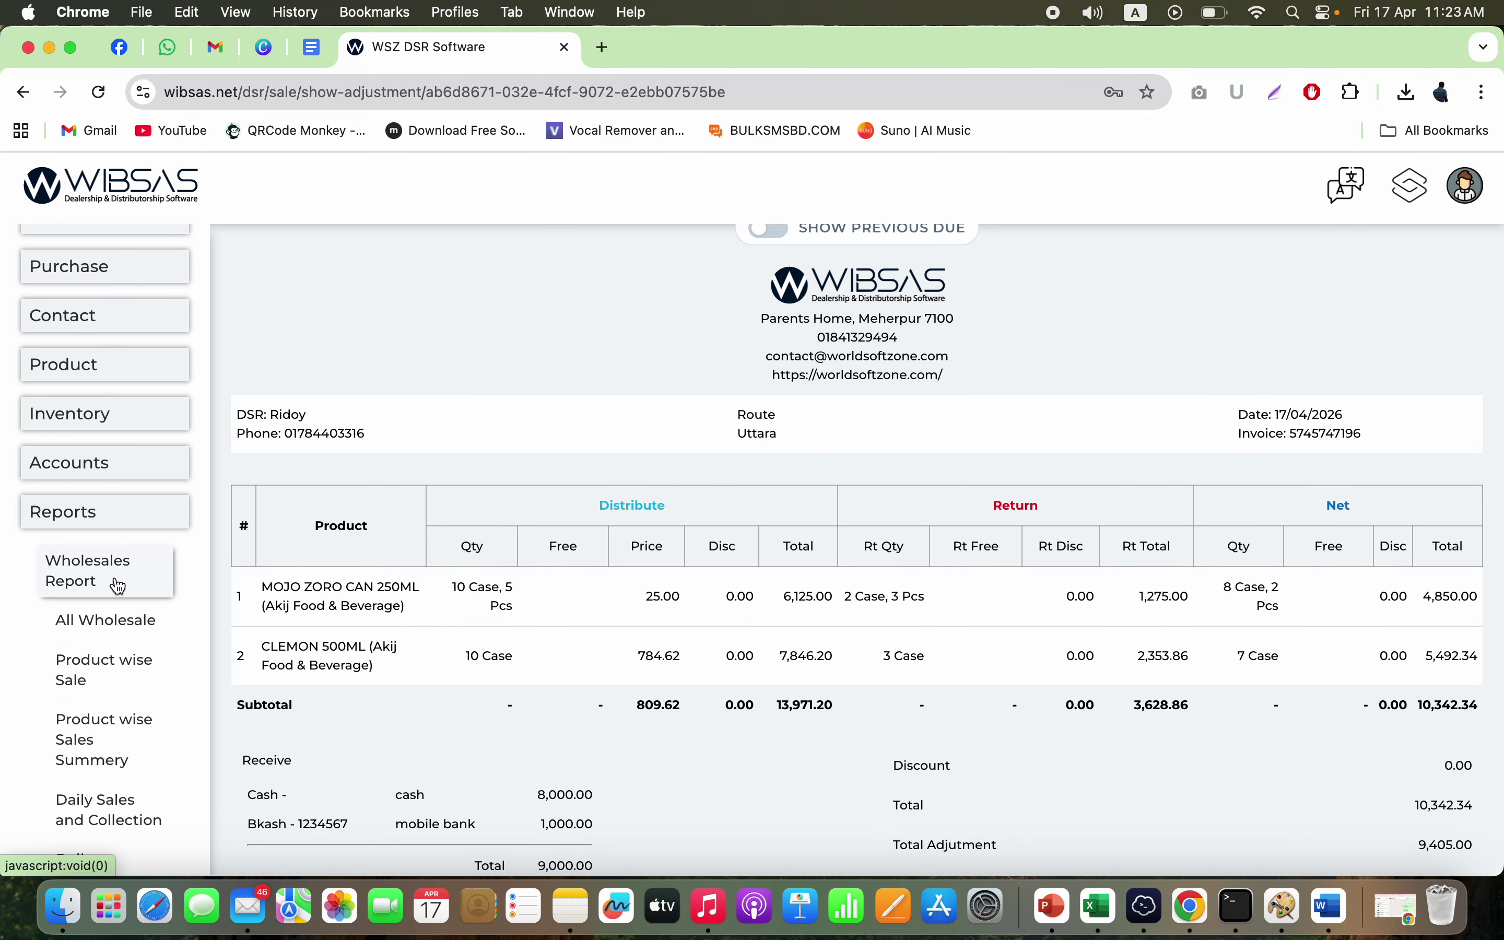
scroll(128, 696, down, 2)
click(115, 664)
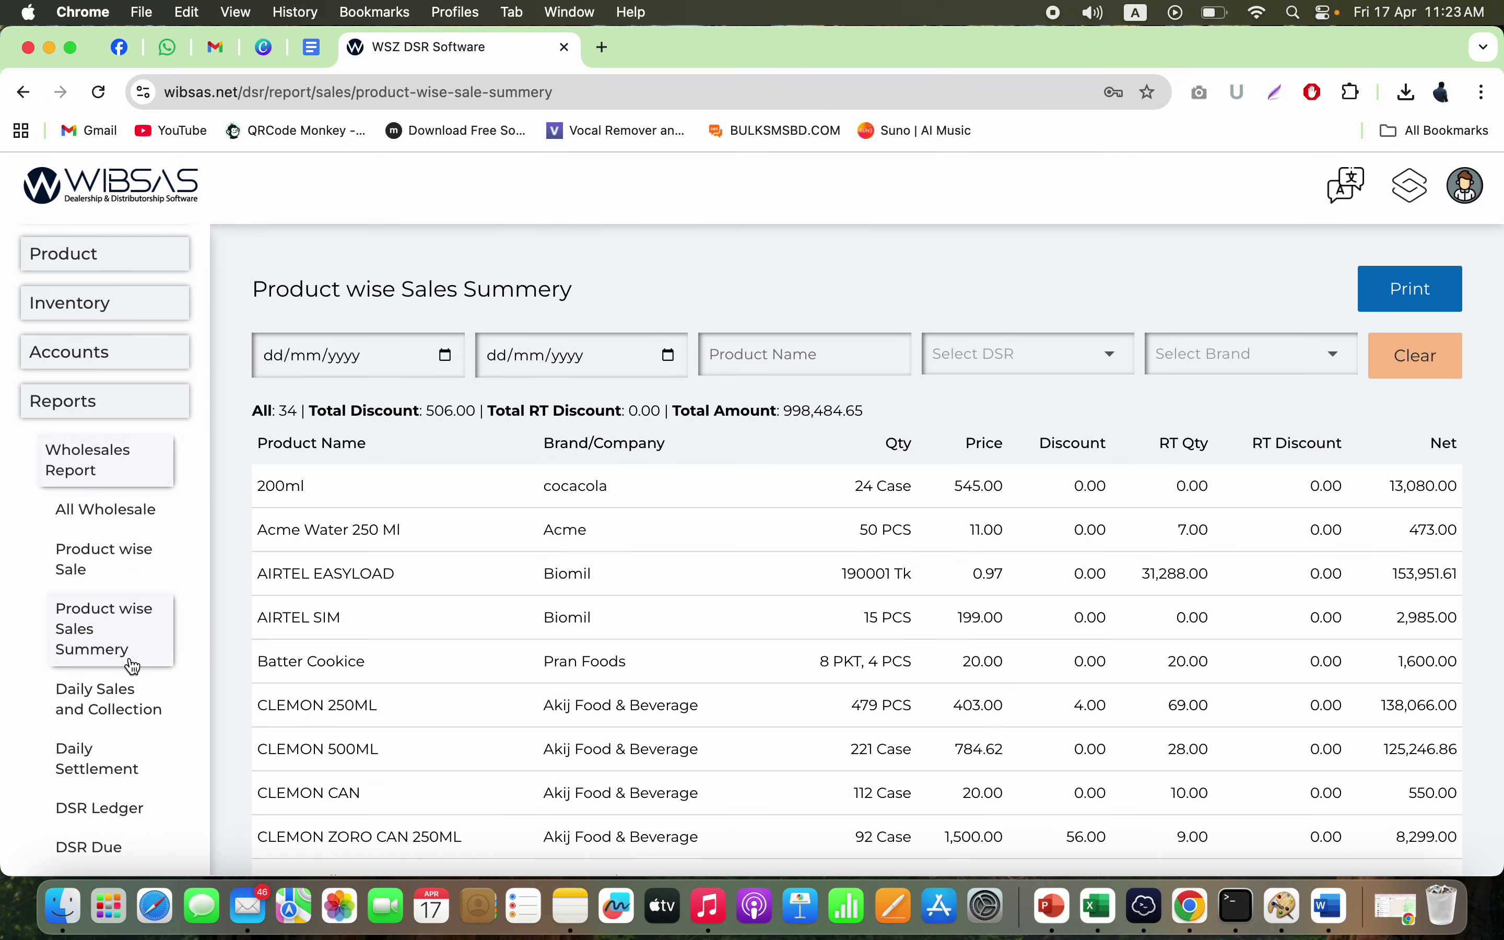
- Open the Daily Sales and Collection report and review the newest entry's sale, received and due amounts
click(124, 702)
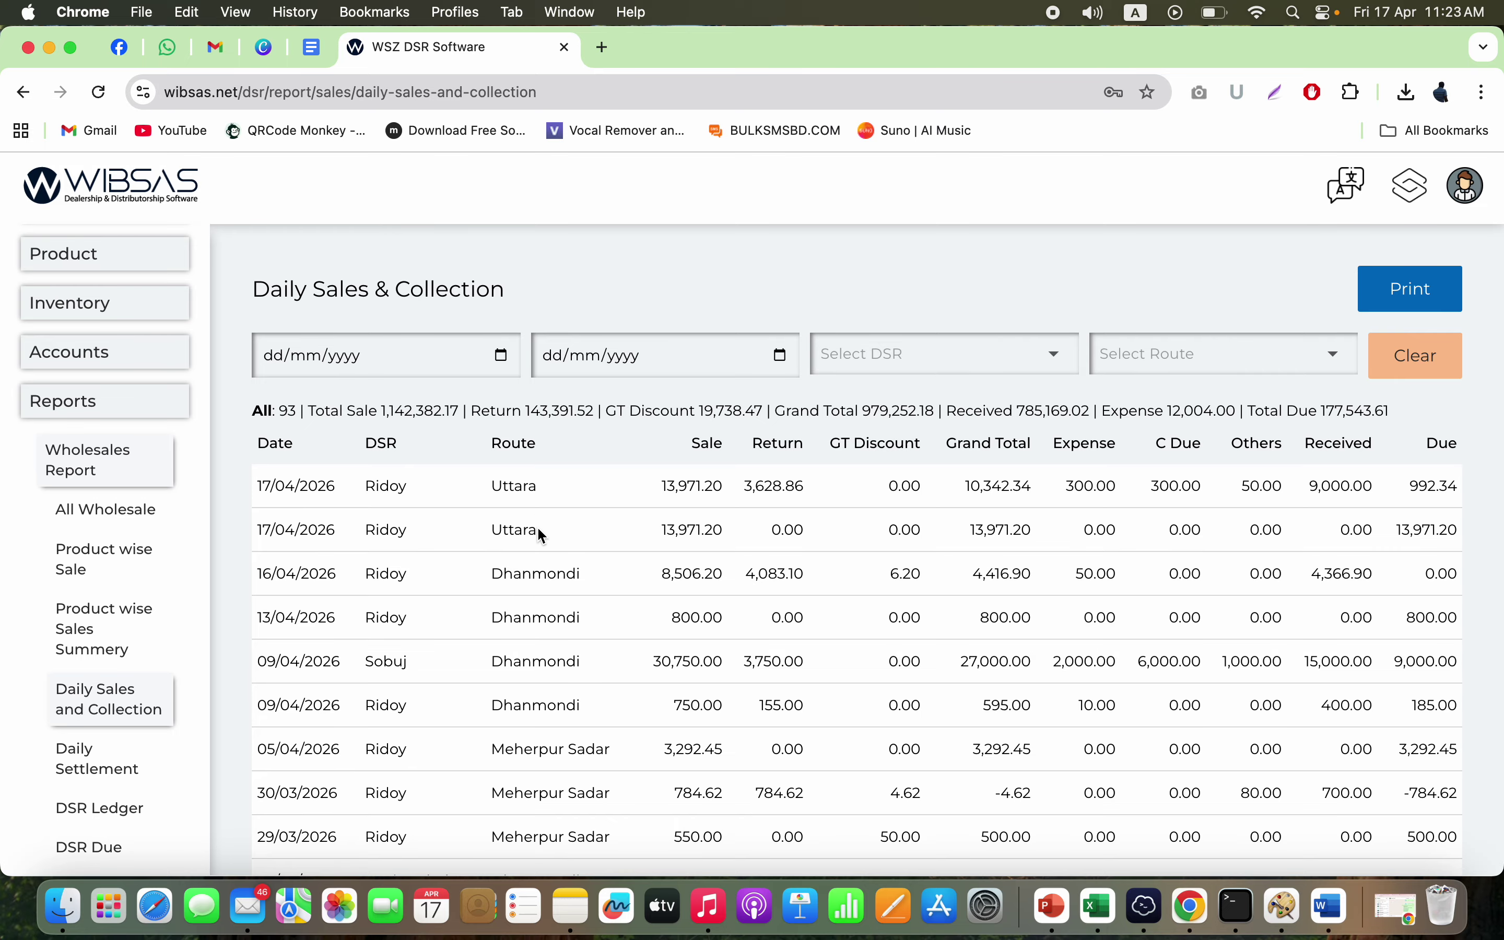
click(963, 351)
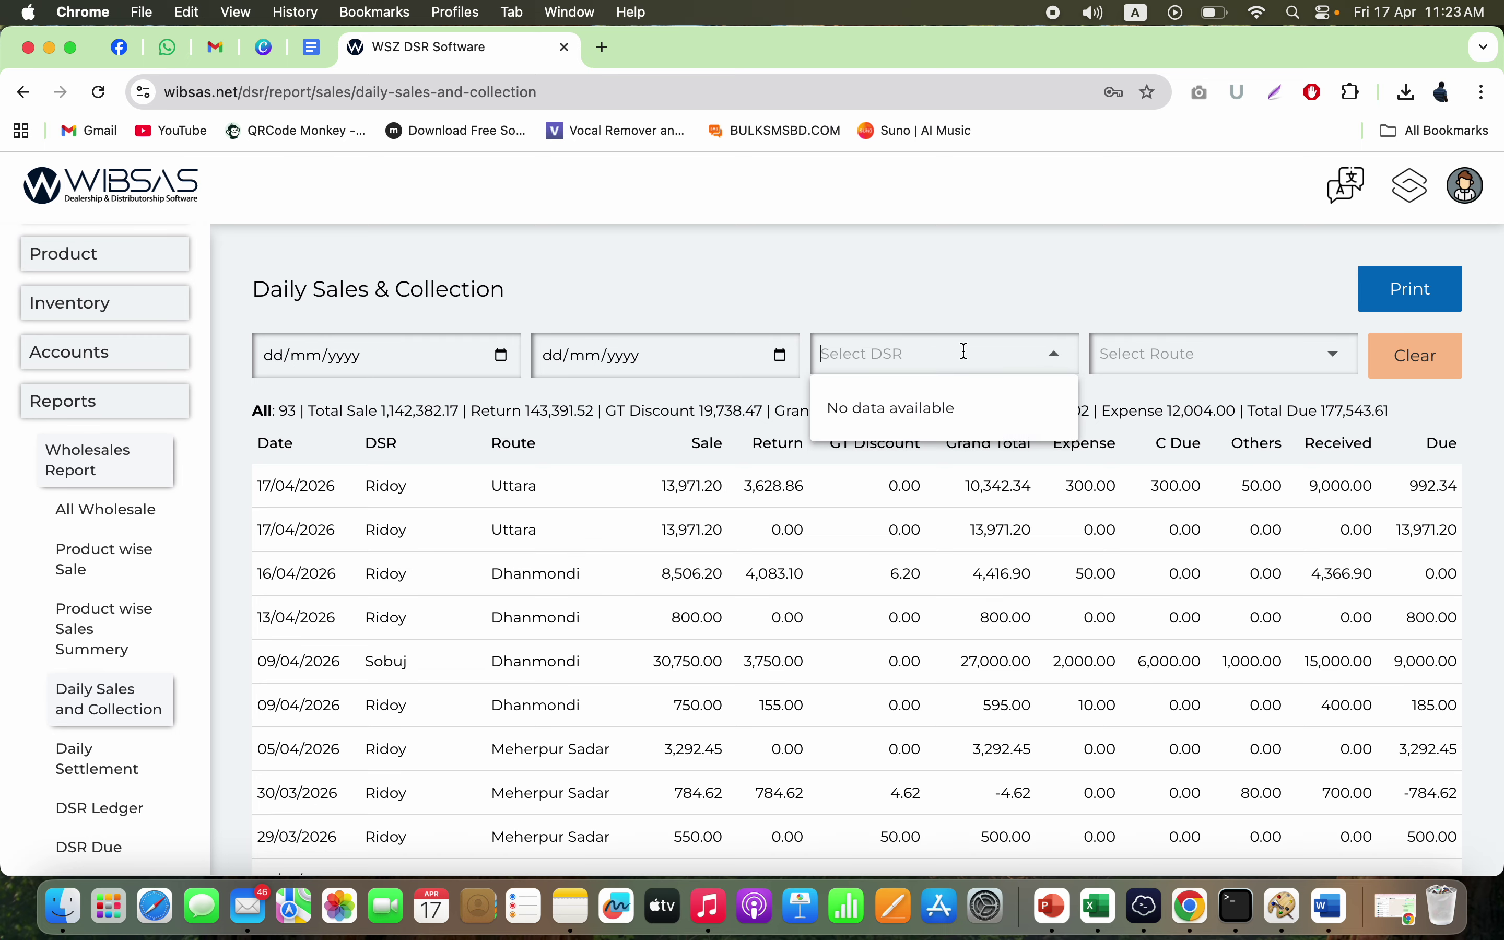
click(712, 490)
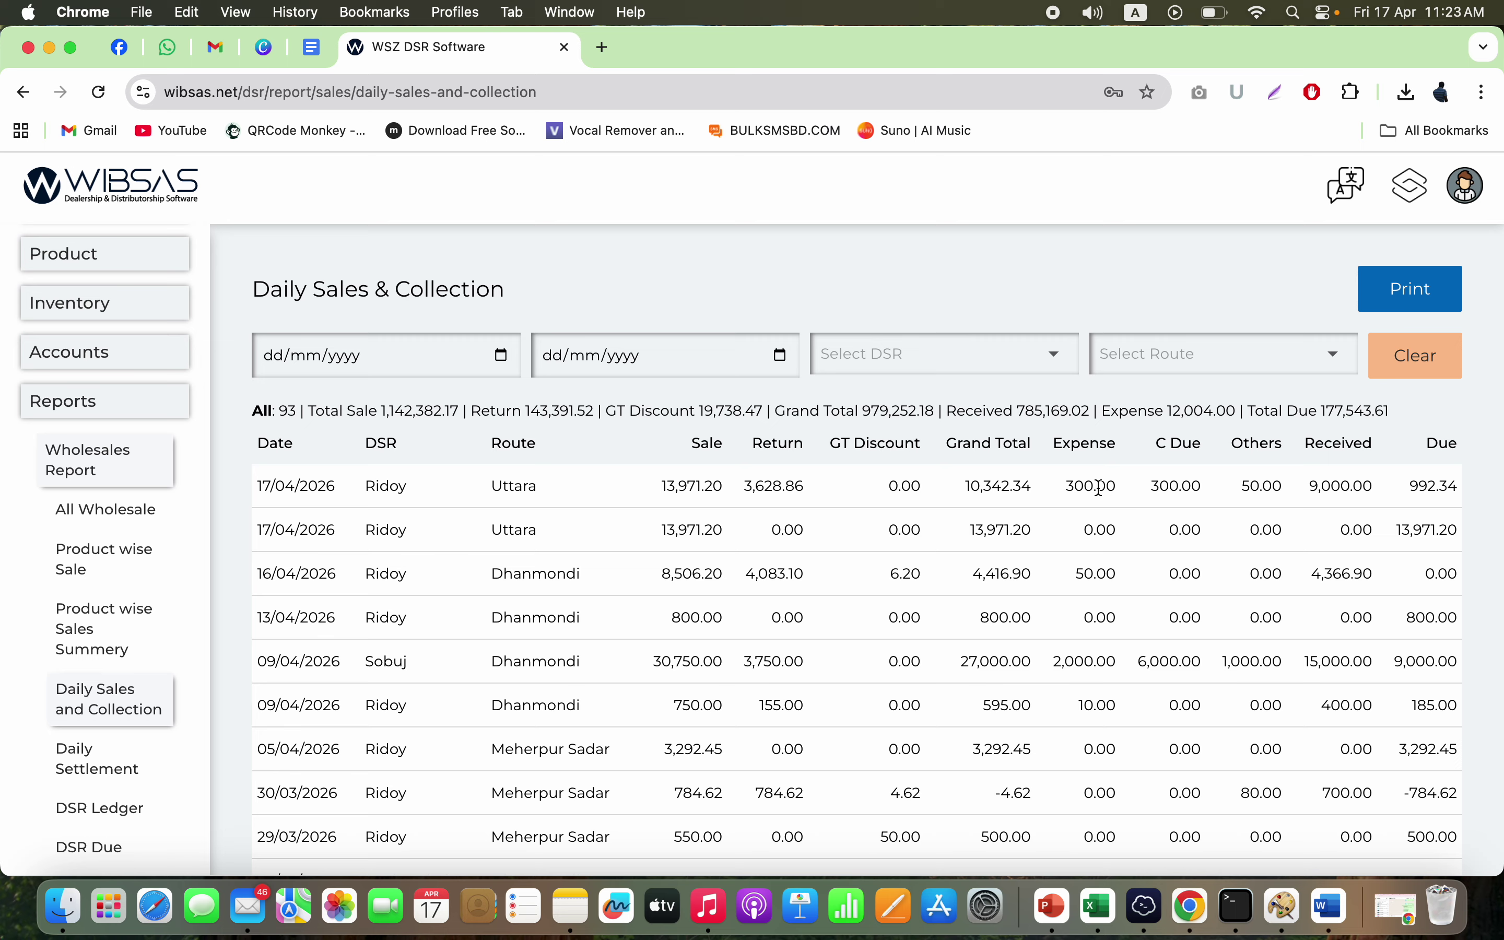
double_click(1353, 488)
click(1438, 490)
double_click(1437, 491)
- Filter the Daily Sales and Collection report by the DSR's name and look through the entries and date filters
click(1027, 355)
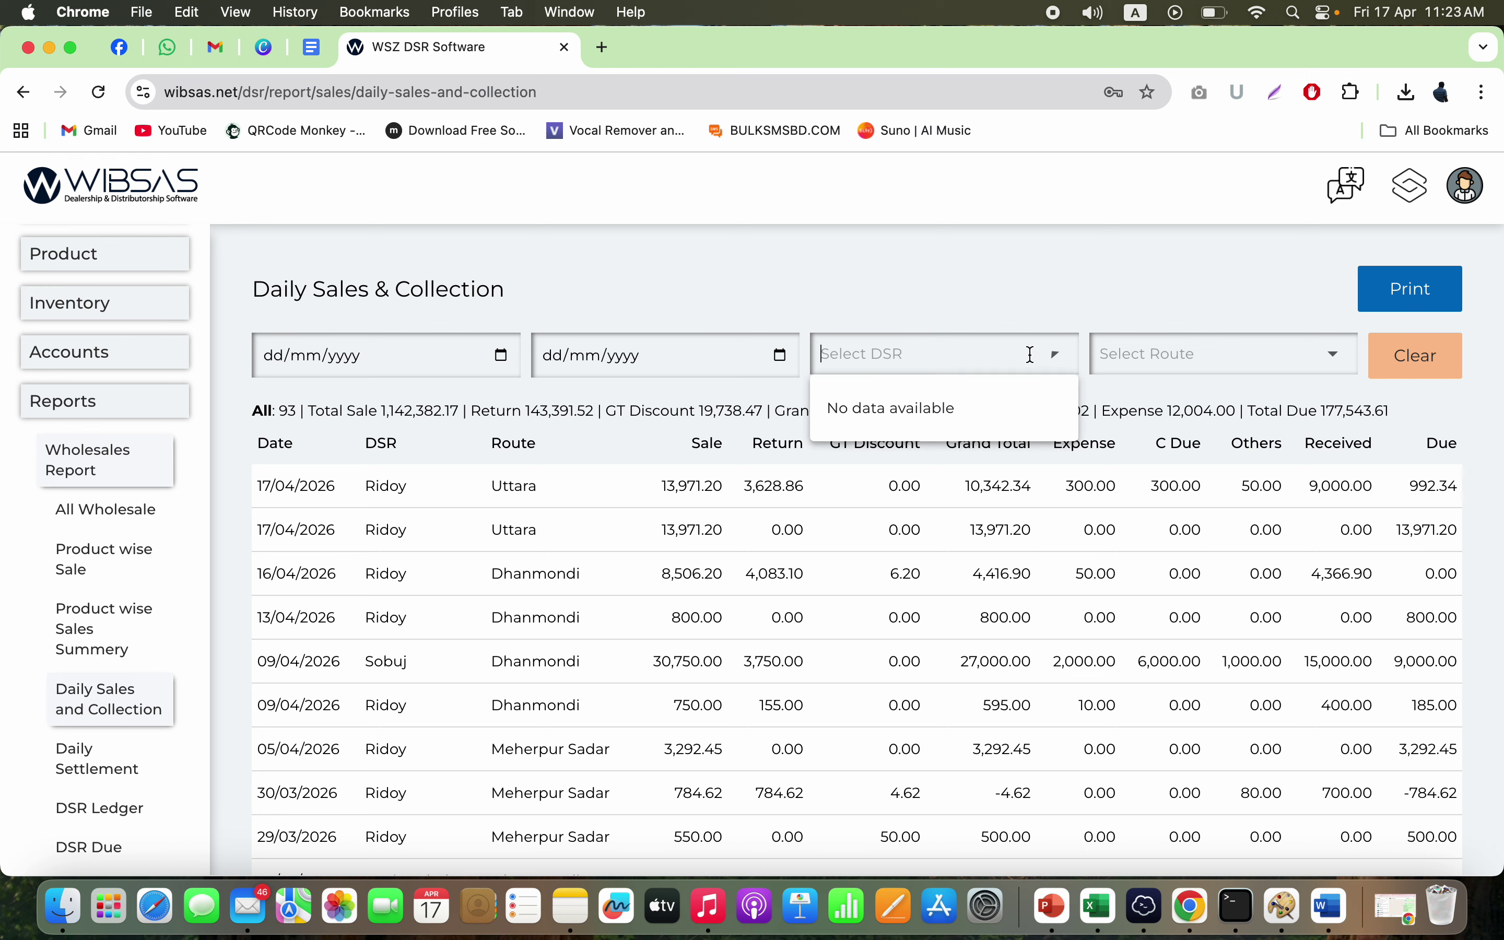
text(rid)
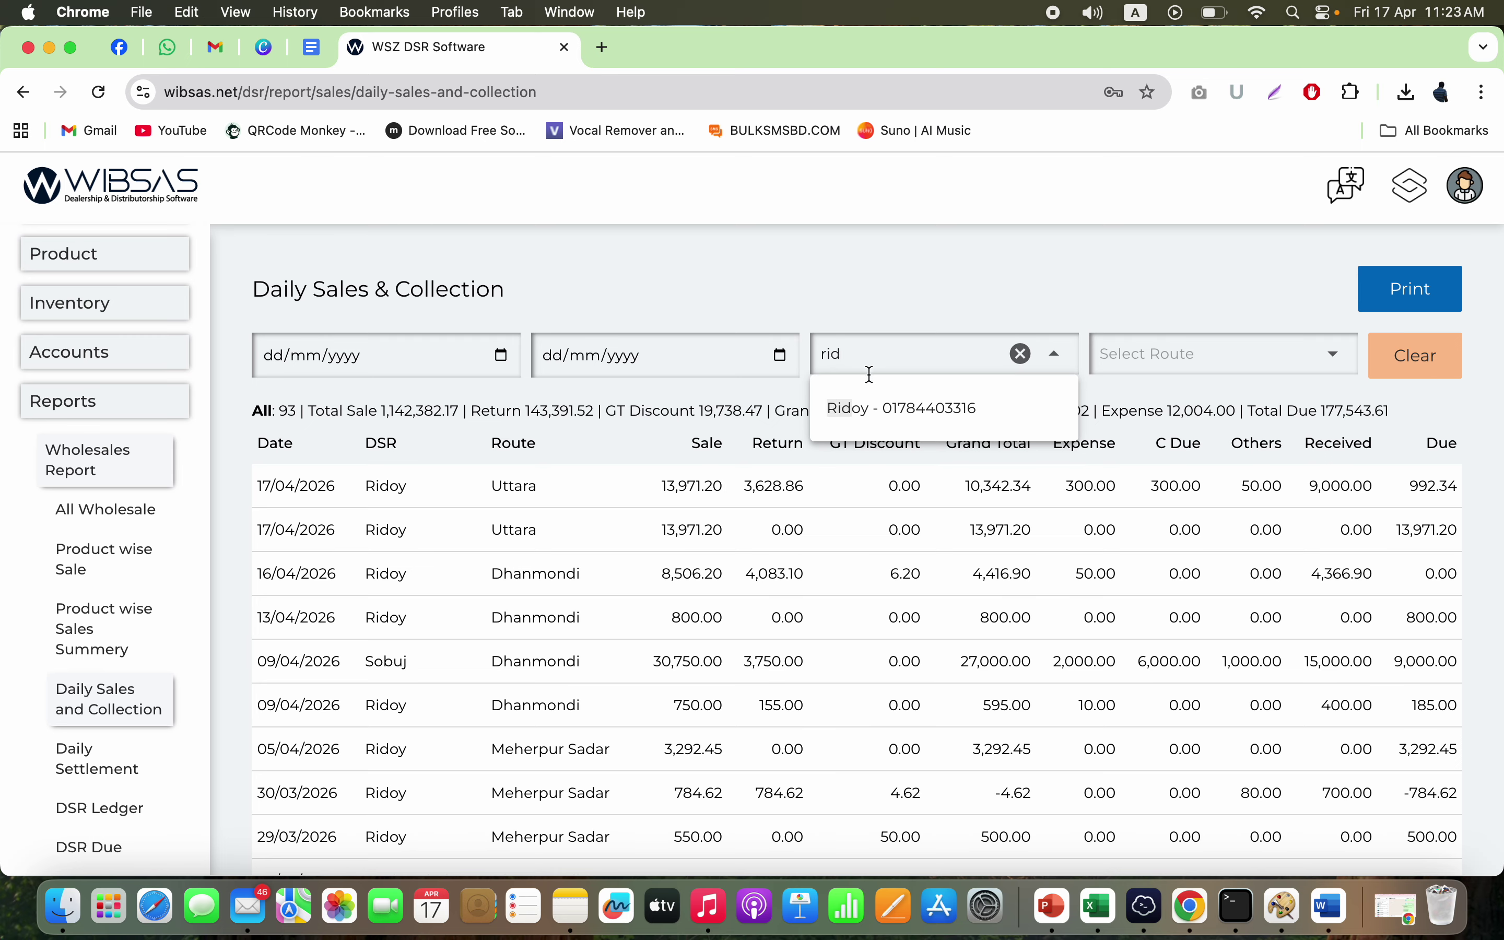
click(864, 409)
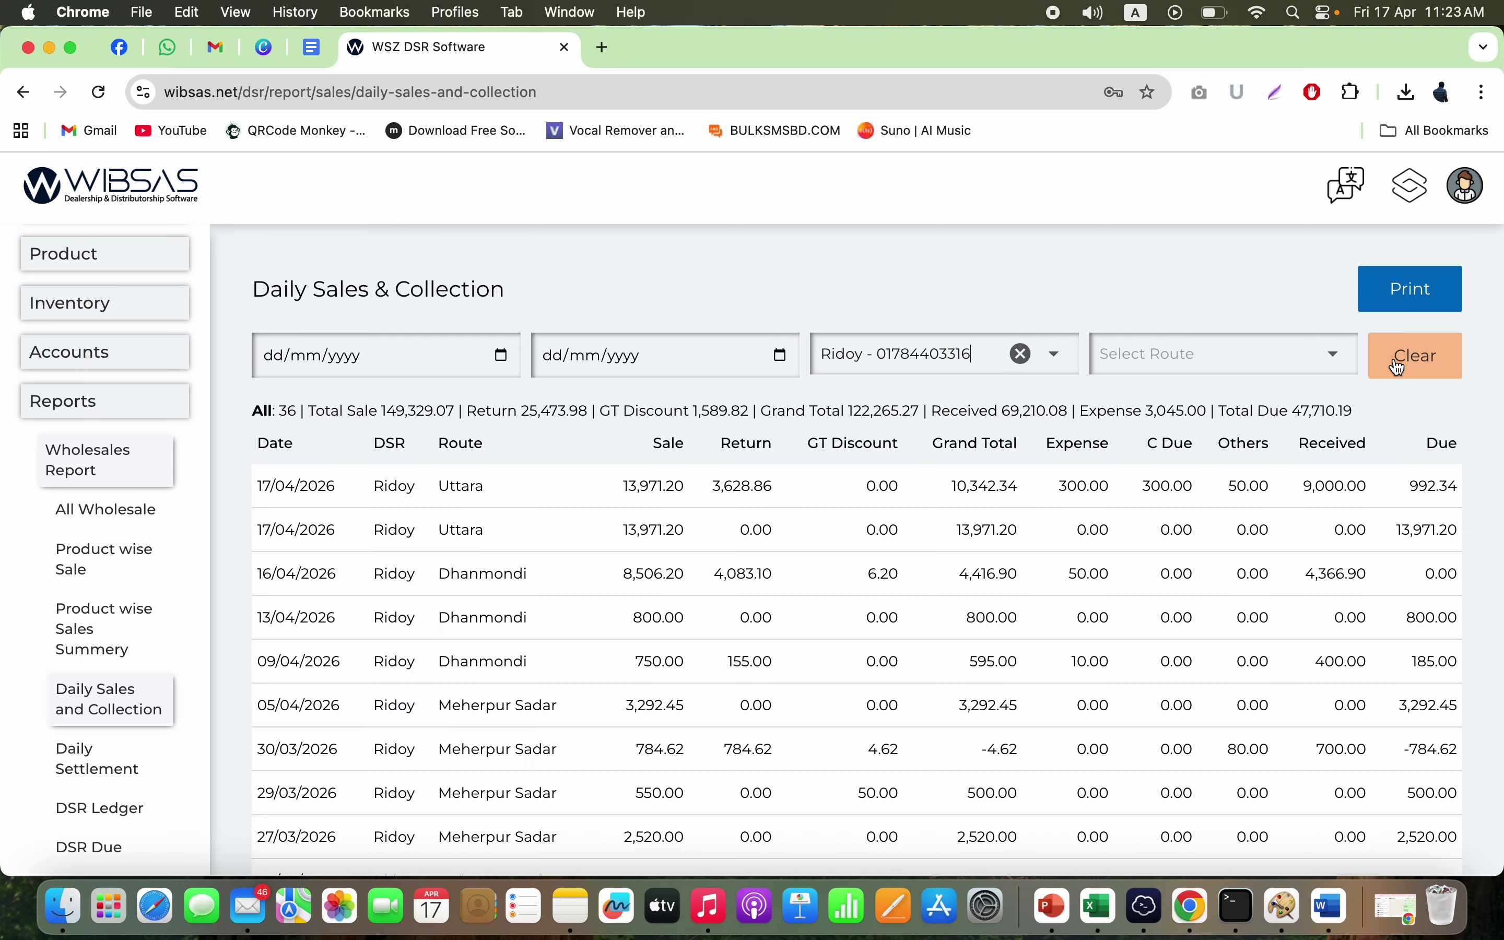
scroll(774, 647, down, 10)
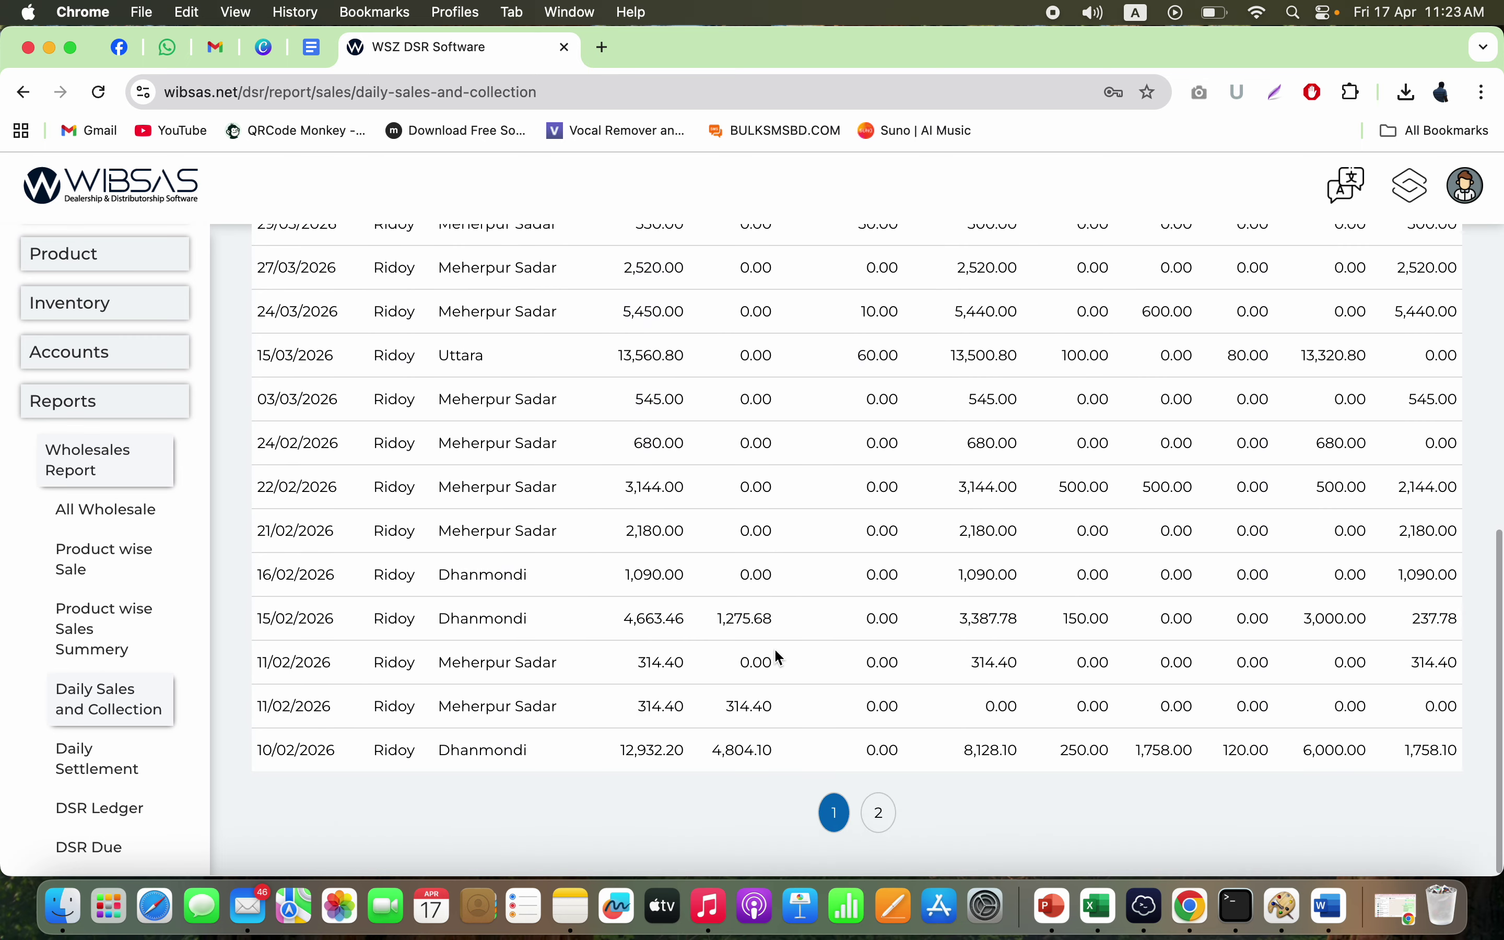
scroll(774, 647, up, 10)
click(434, 360)
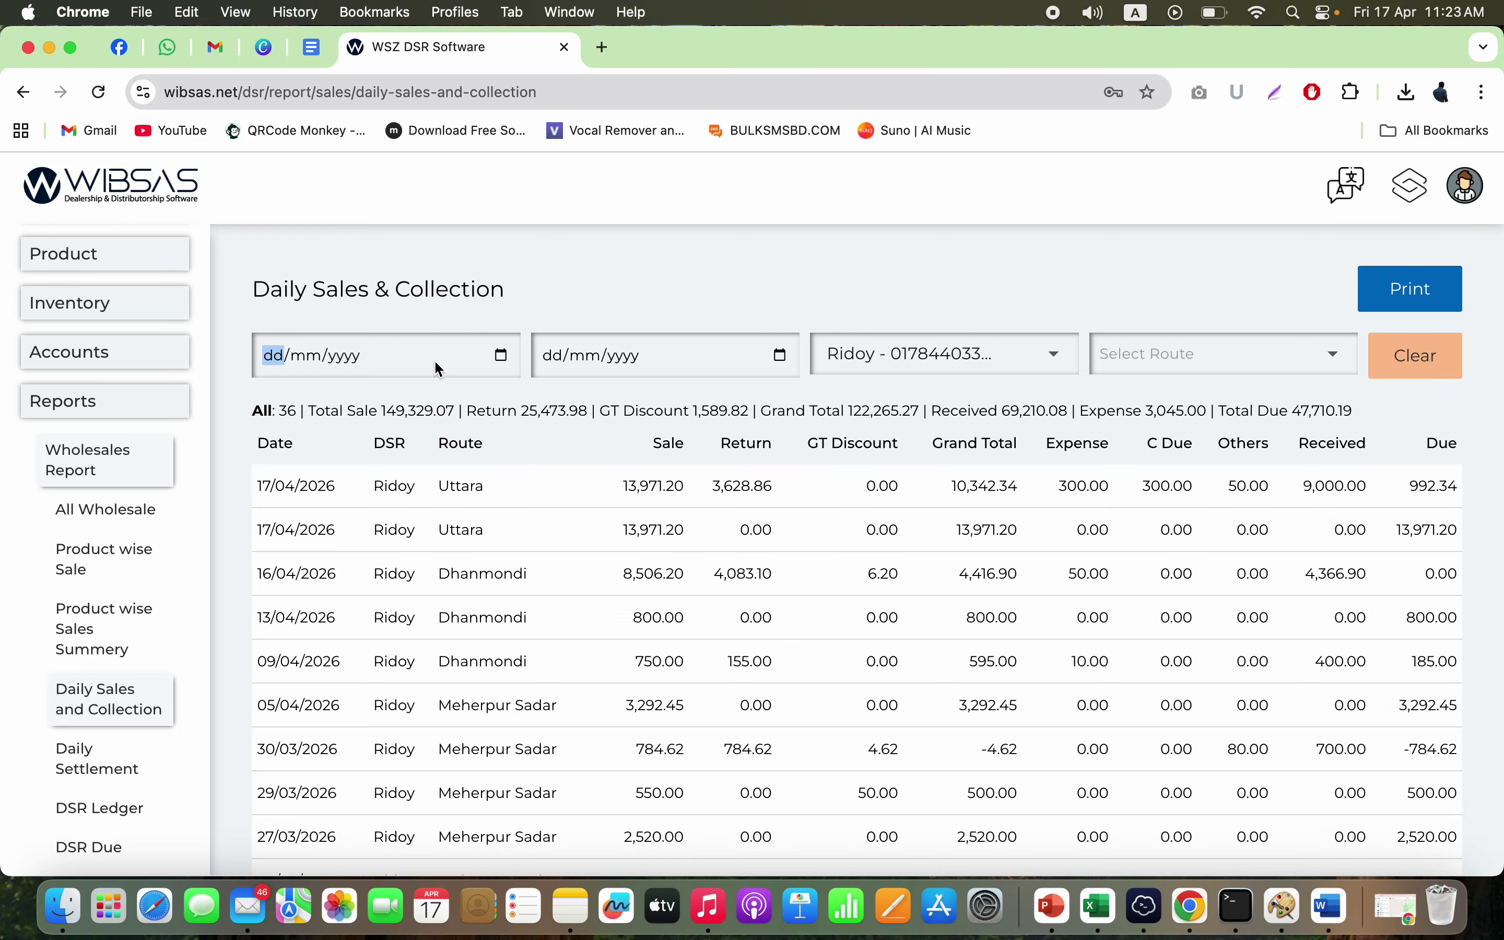
click(696, 371)
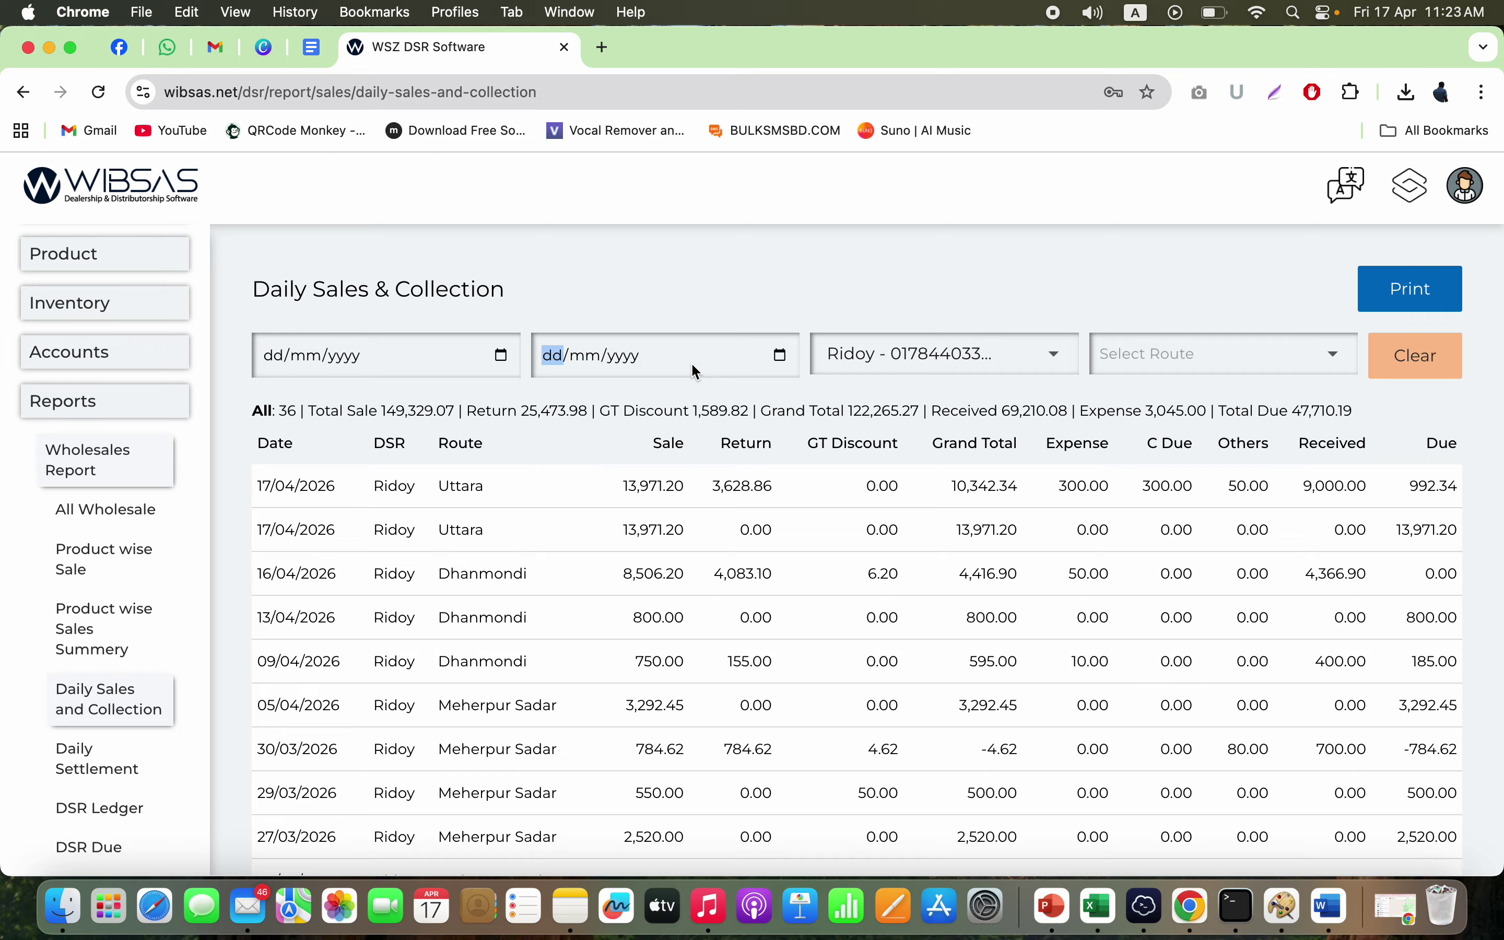
- View the Daily Settlement, DSR Ledger and DSR Due reports one after another
click(102, 771)
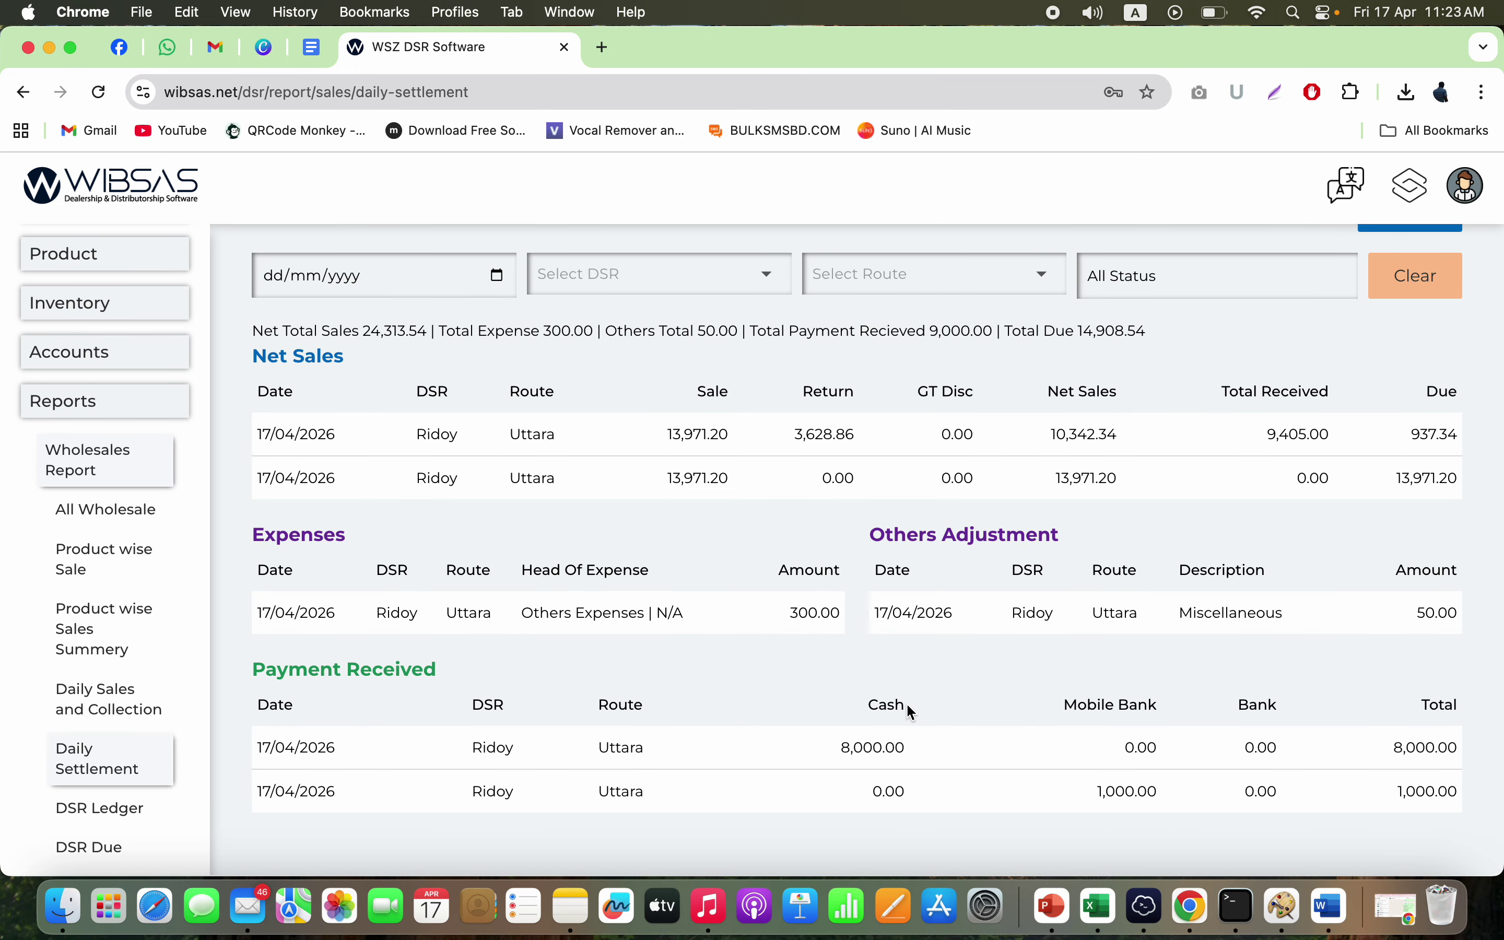
click(132, 819)
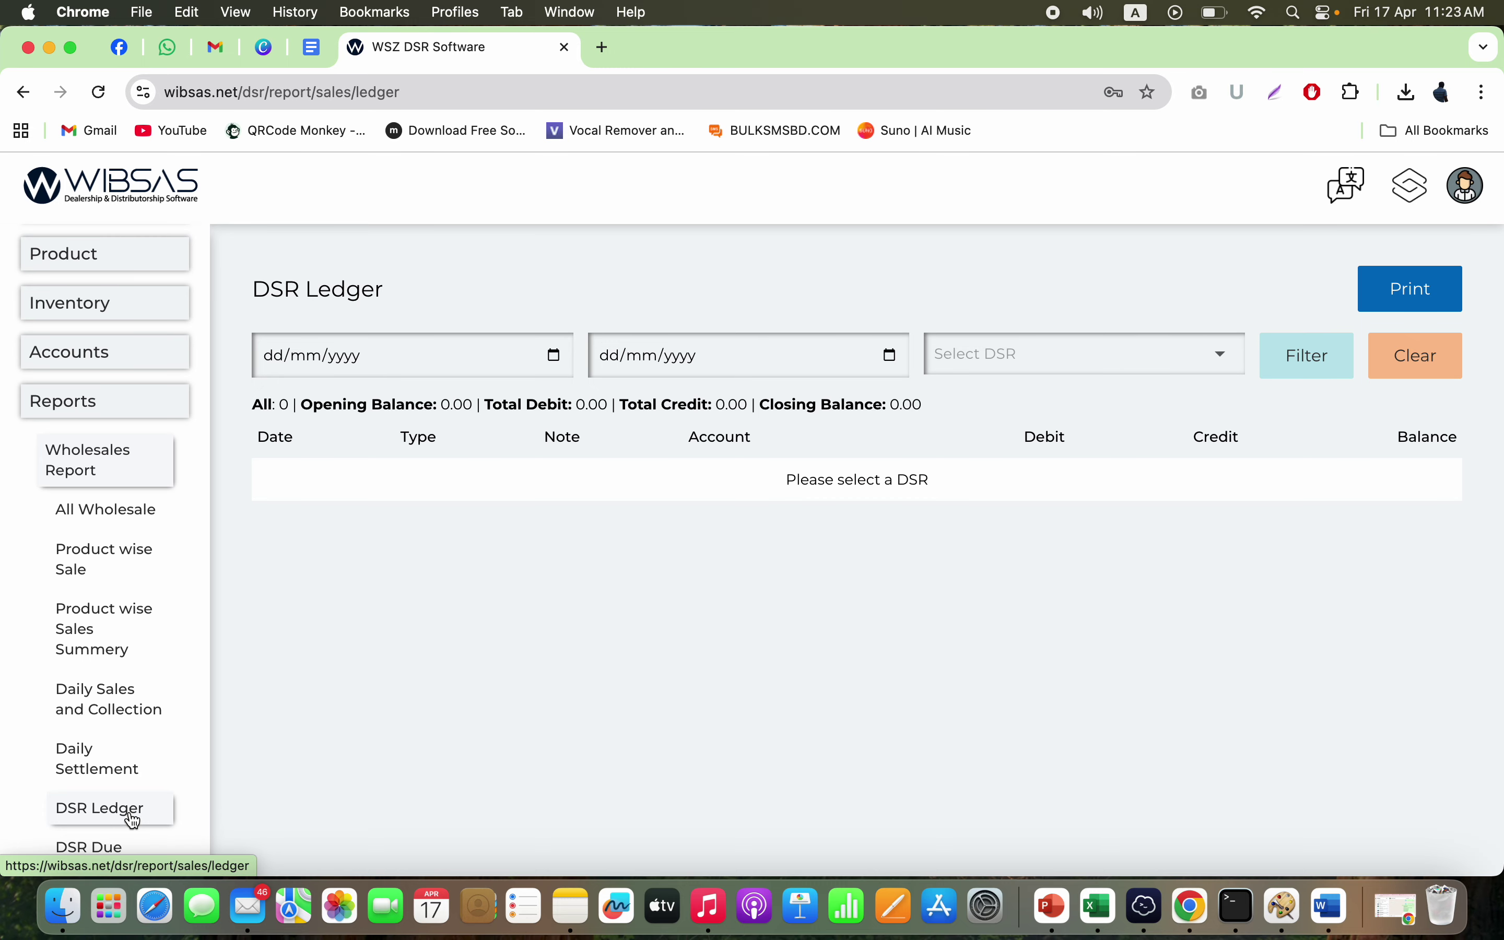
click(99, 852)
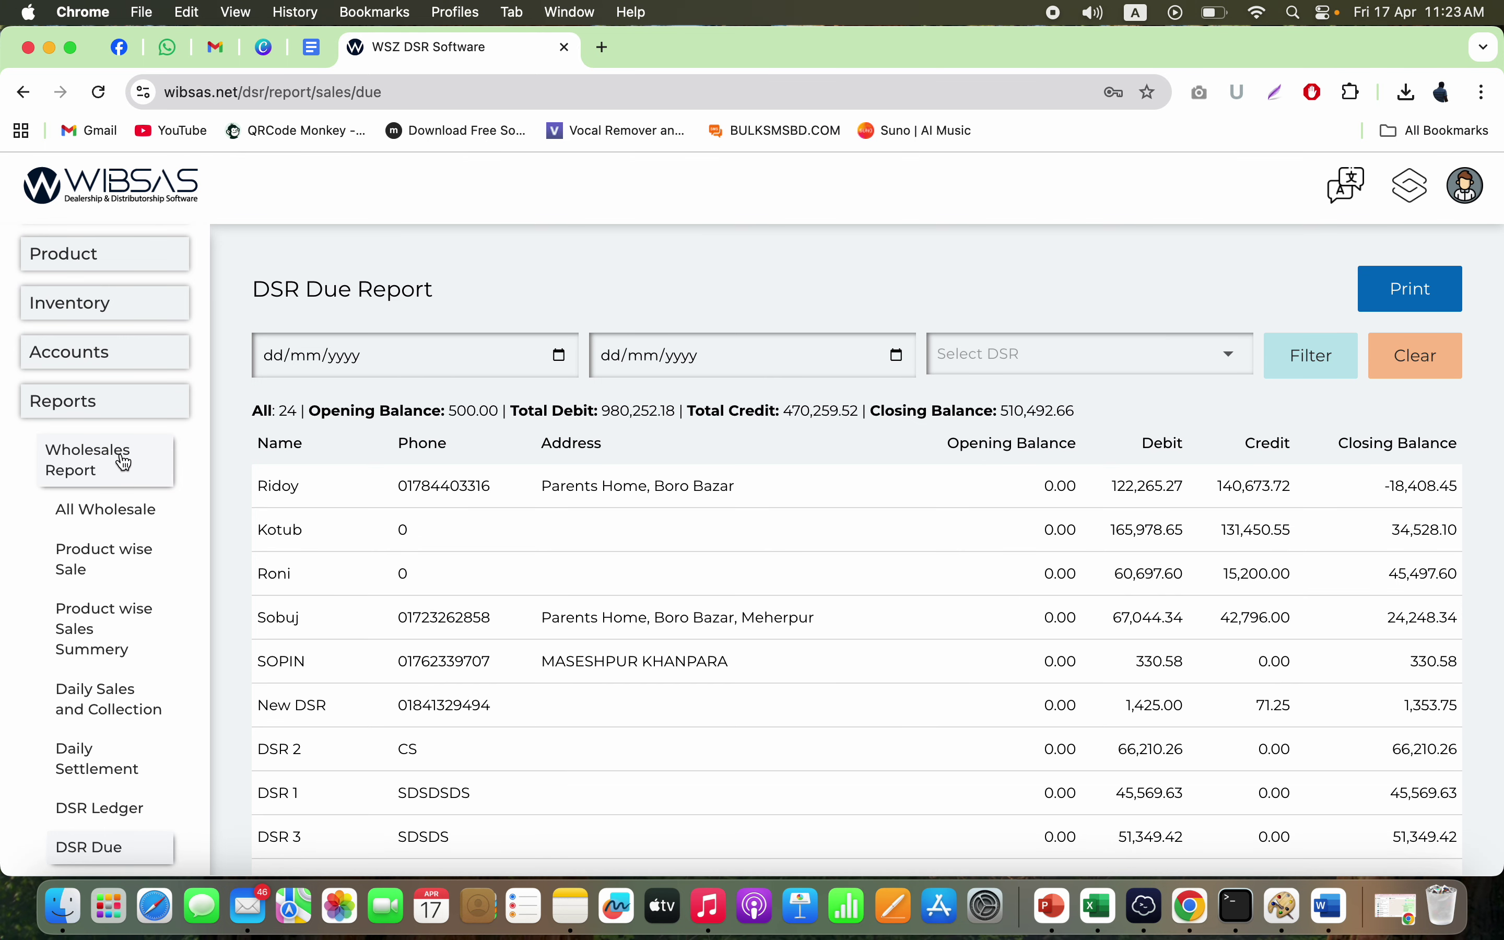
- Open the All Stock report to review product stock movements
click(143, 414)
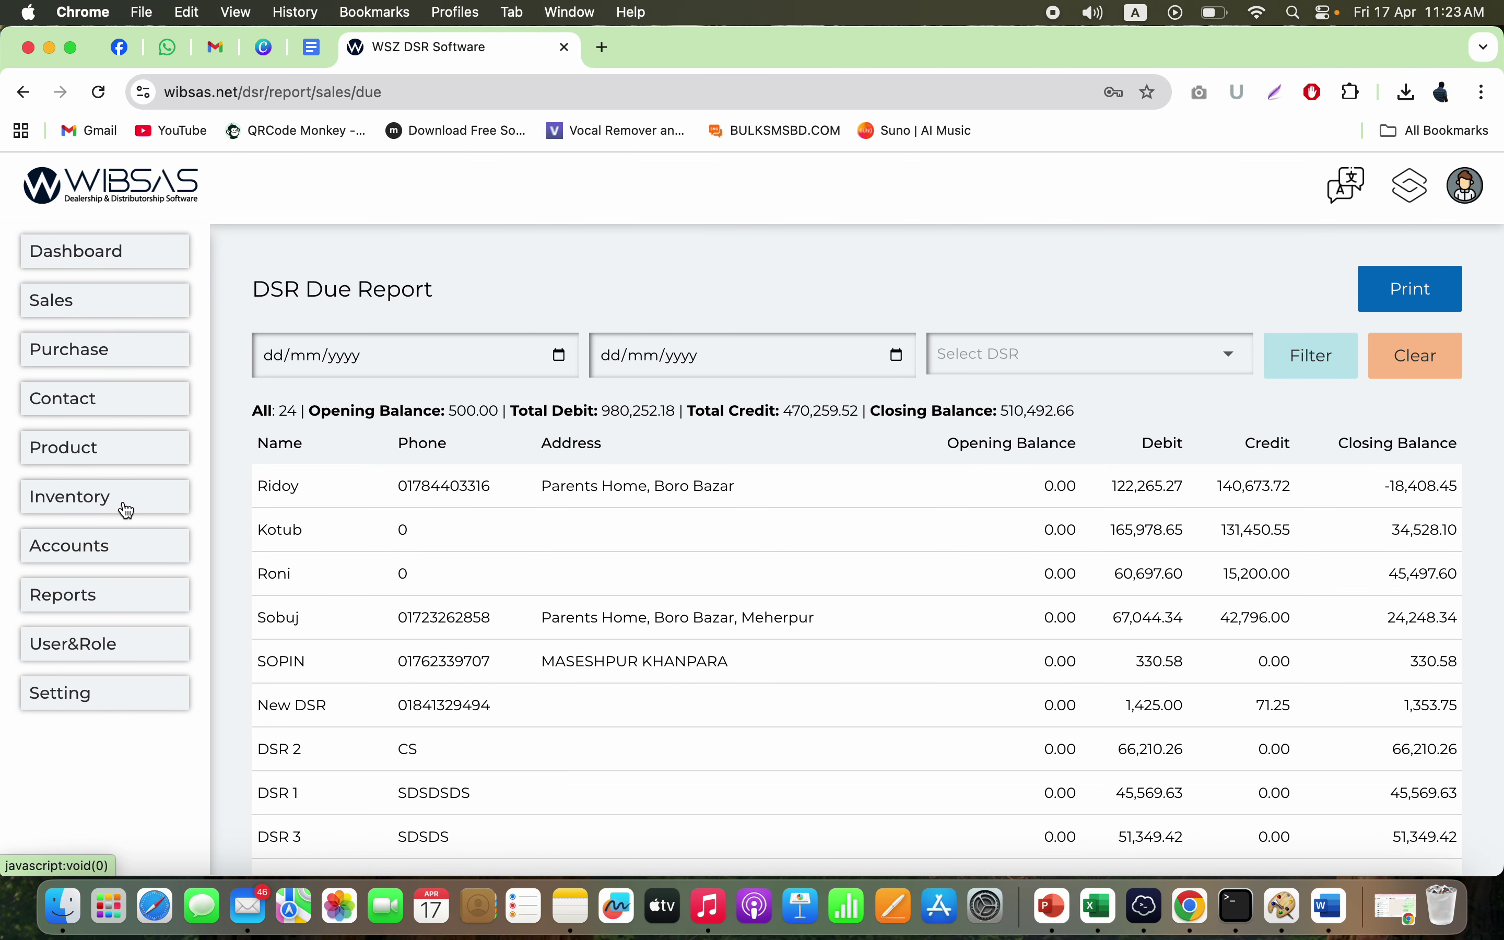
click(103, 594)
scroll(104, 595, down, 2)
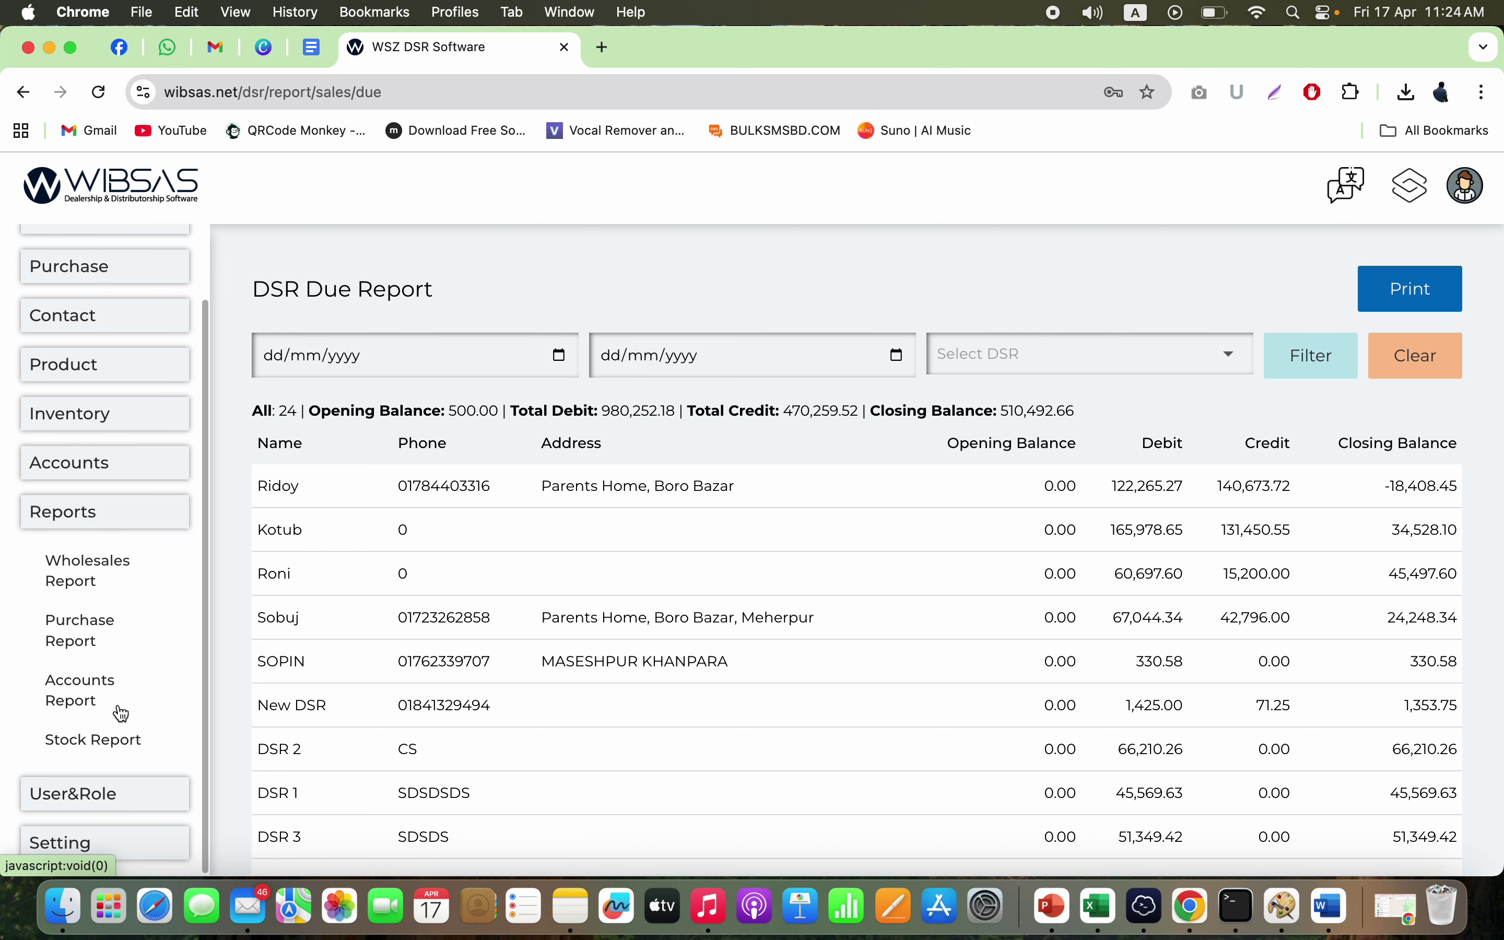
click(111, 751)
scroll(131, 667, down, 2)
click(135, 660)
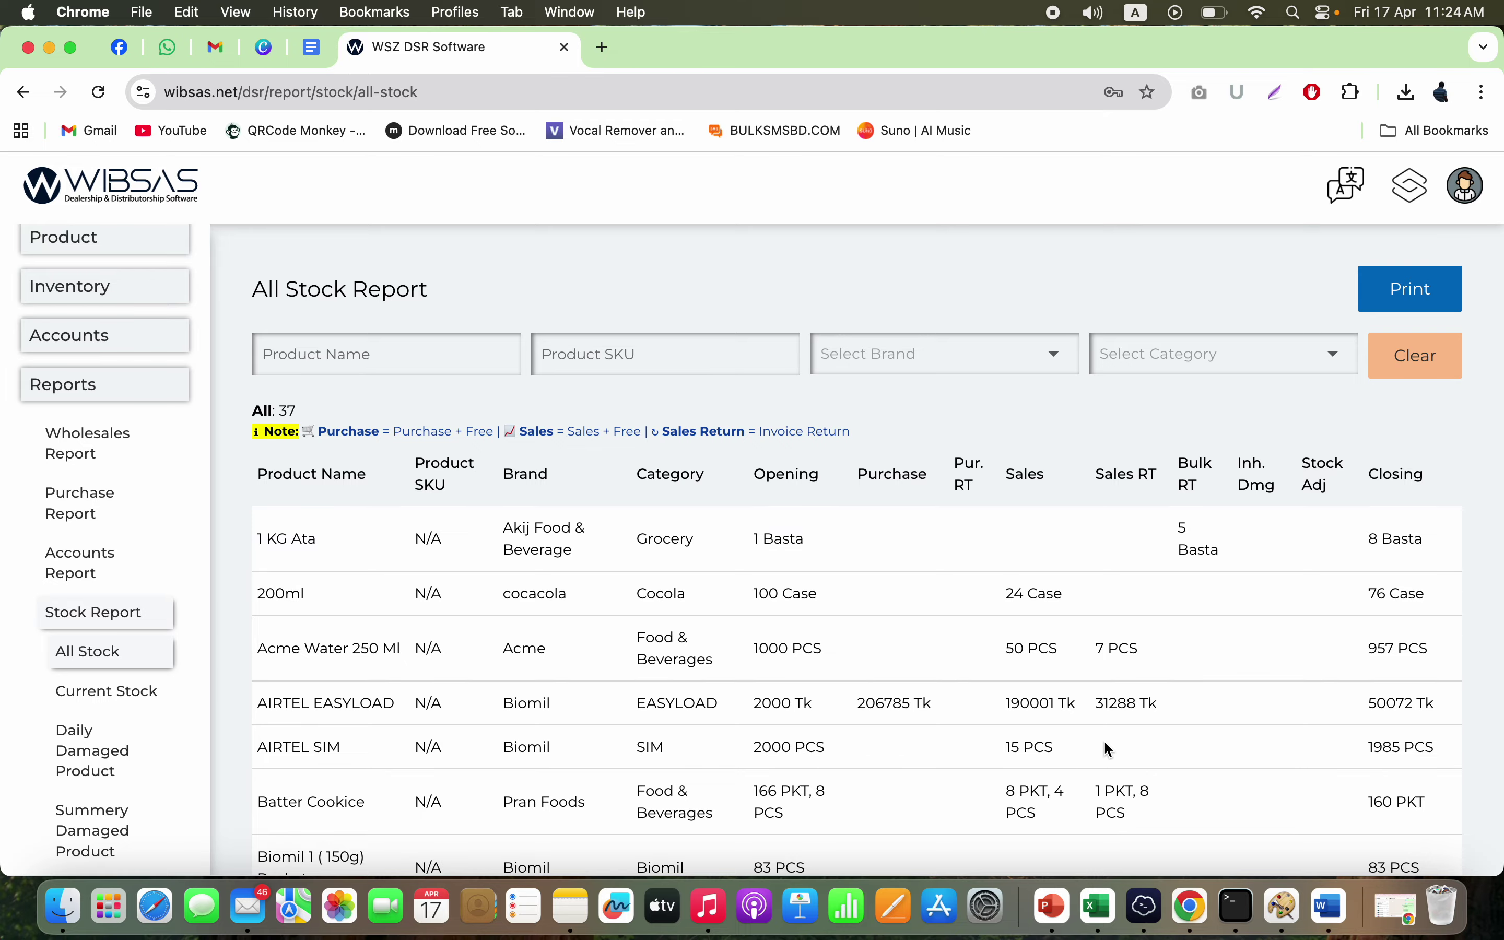
- Open the Current Stock report and inspect the ROBI EASYLOAD stock value and the brand and category filters
click(145, 706)
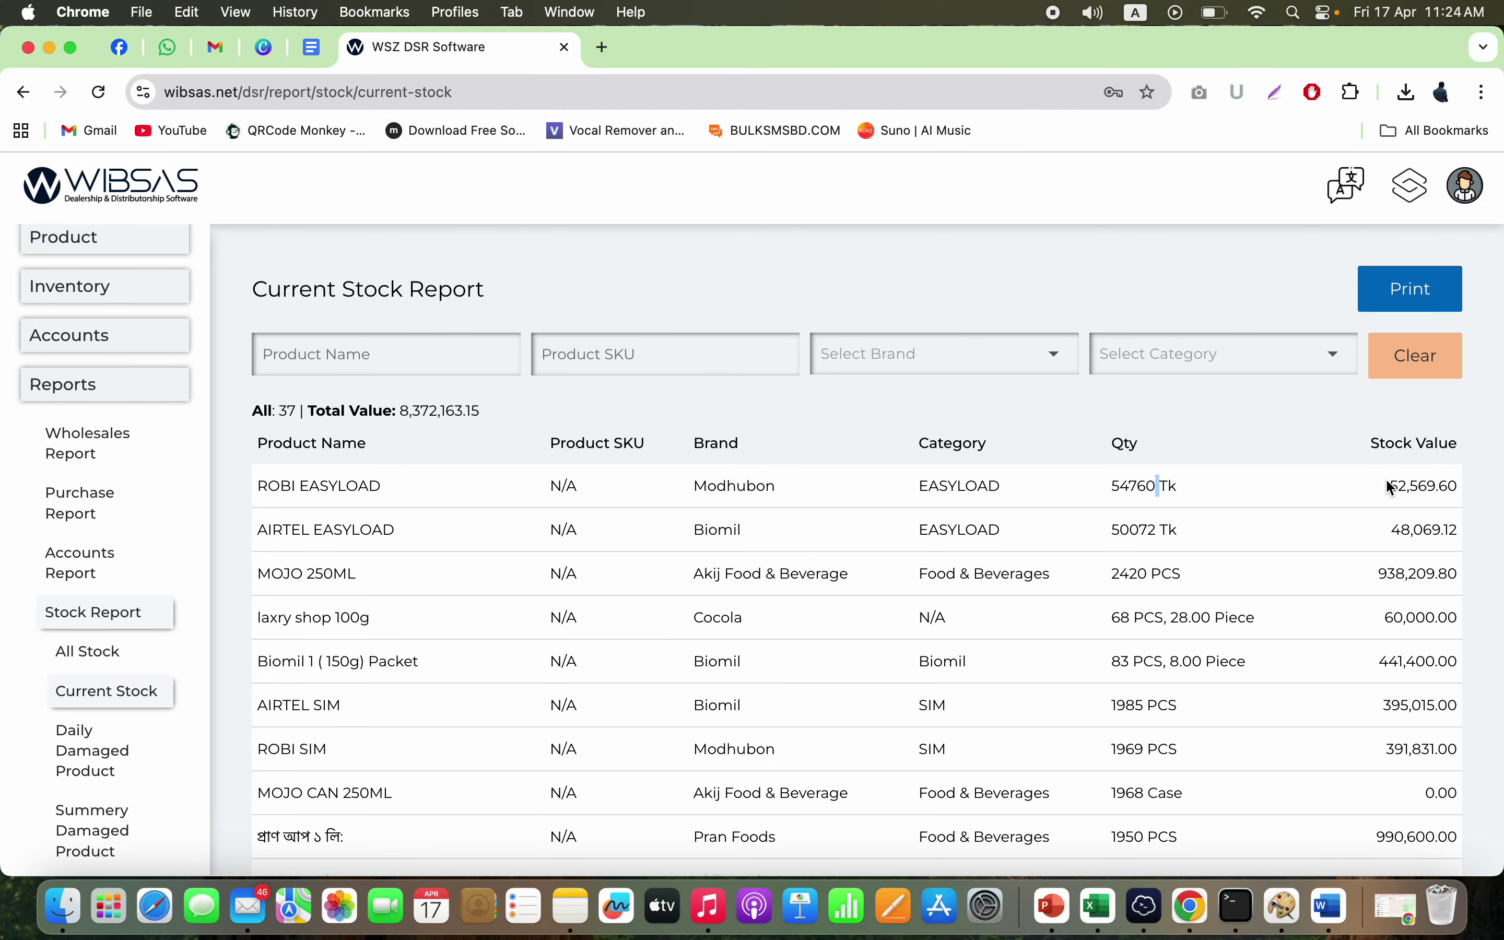
double_click(1418, 488)
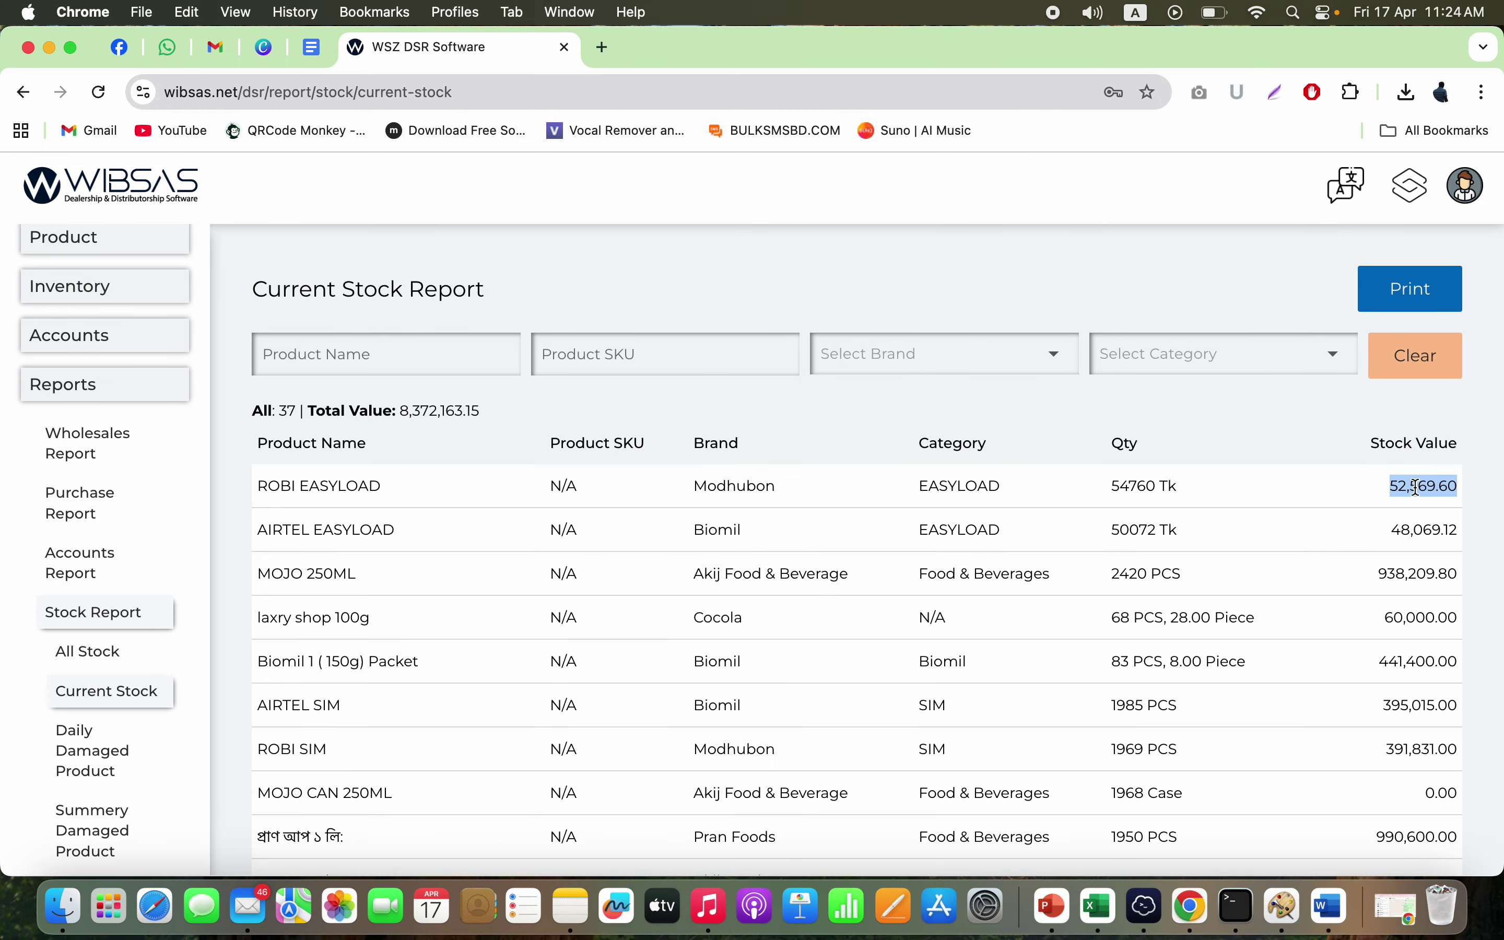
click(970, 339)
click(1184, 345)
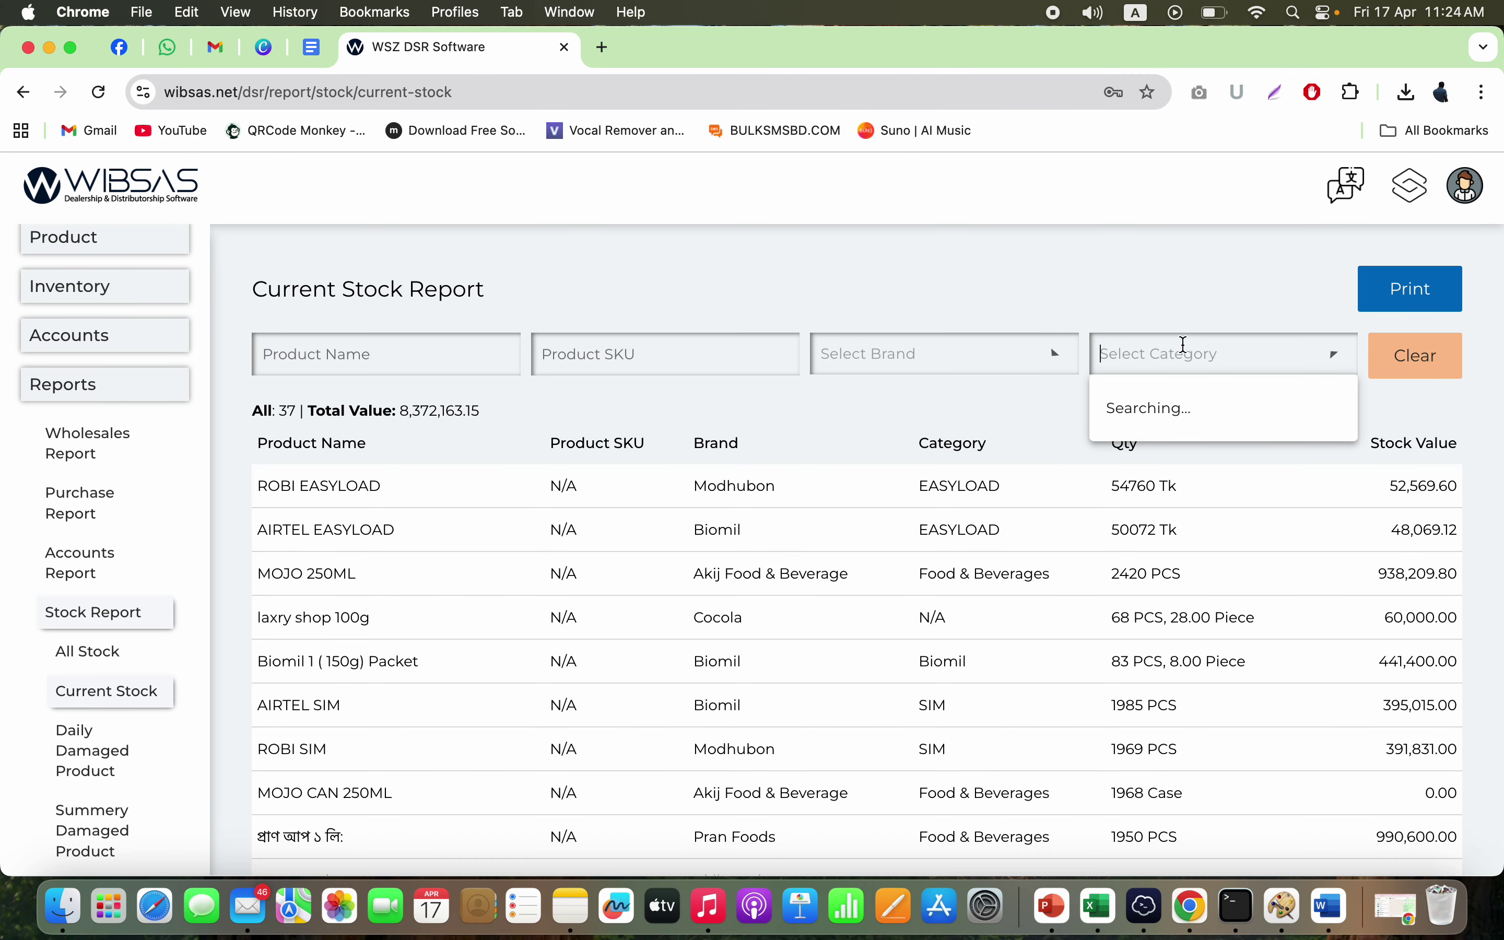
- Open the Daily Damaged Product report and look over the remaining stock reports on offer
click(119, 837)
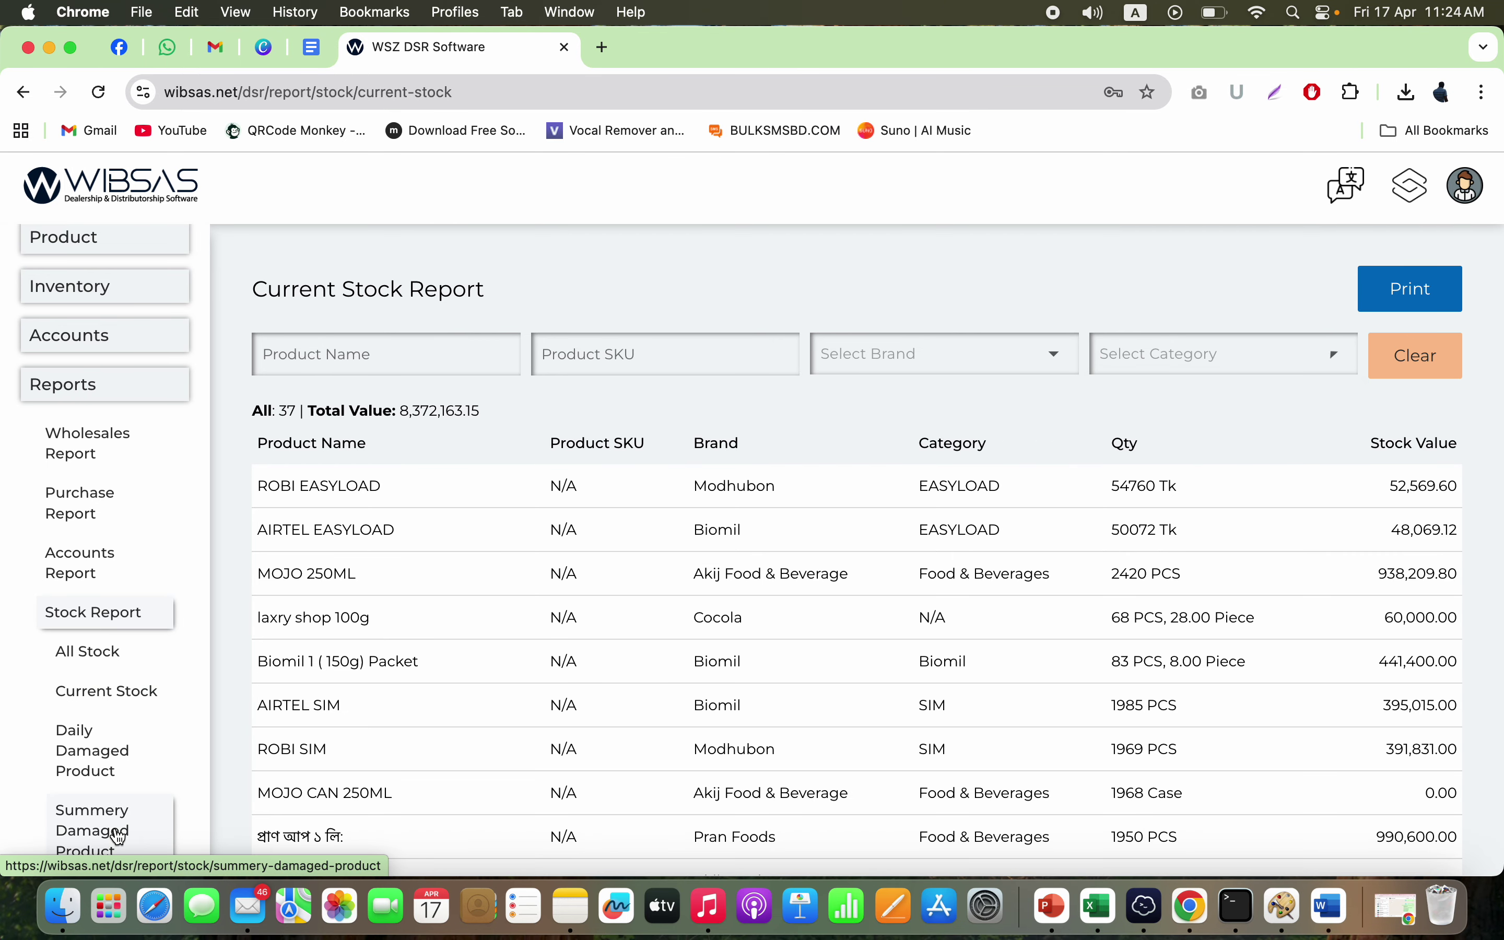
click(121, 779)
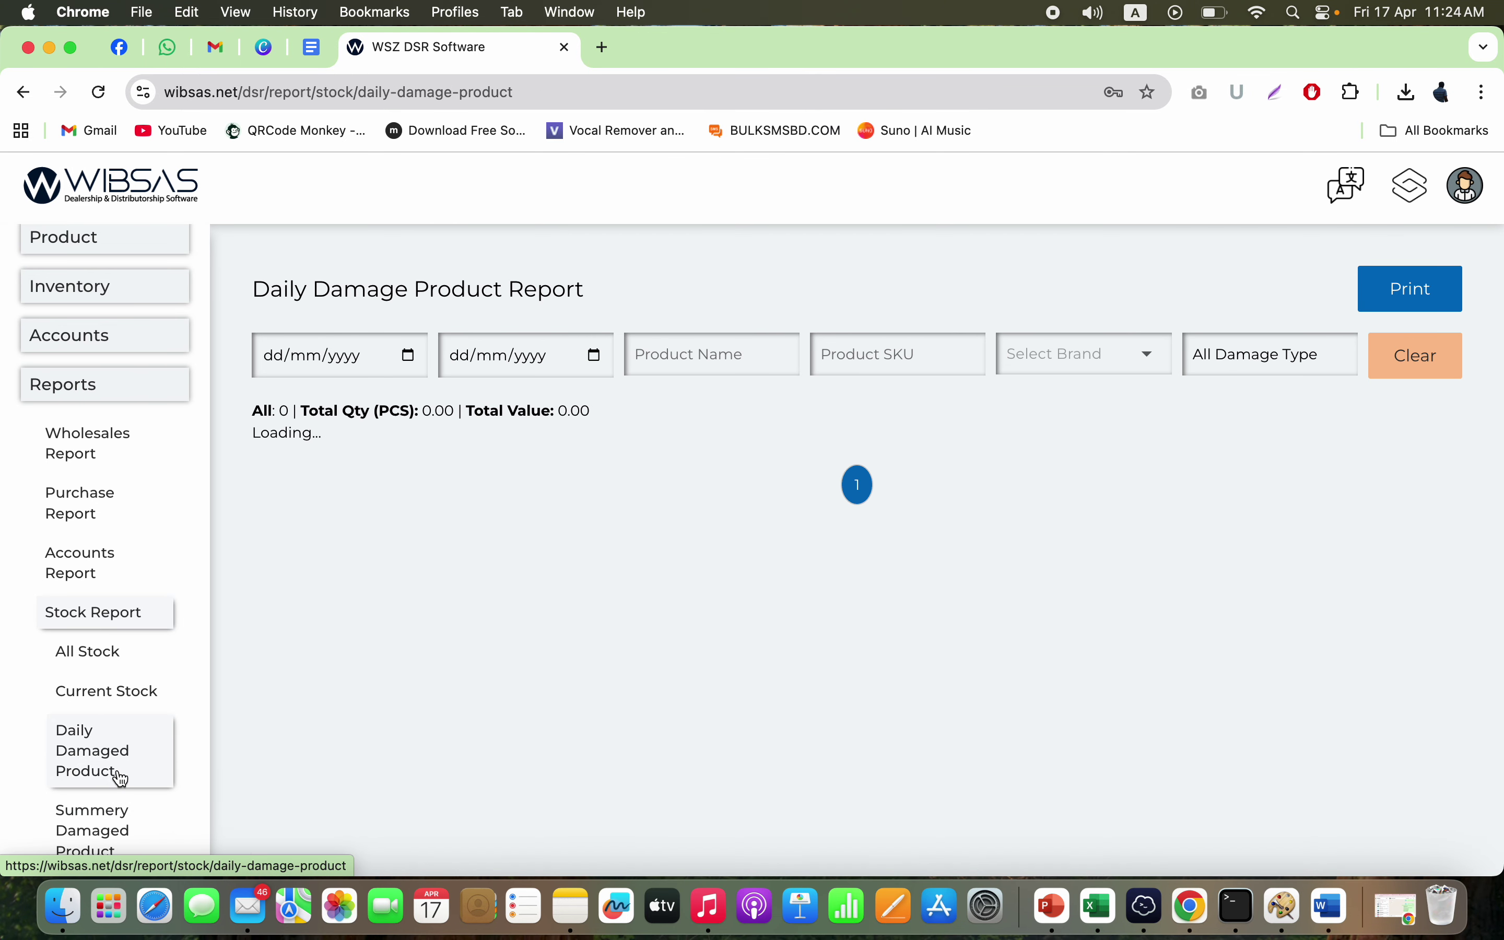
scroll(121, 779, down, 4)
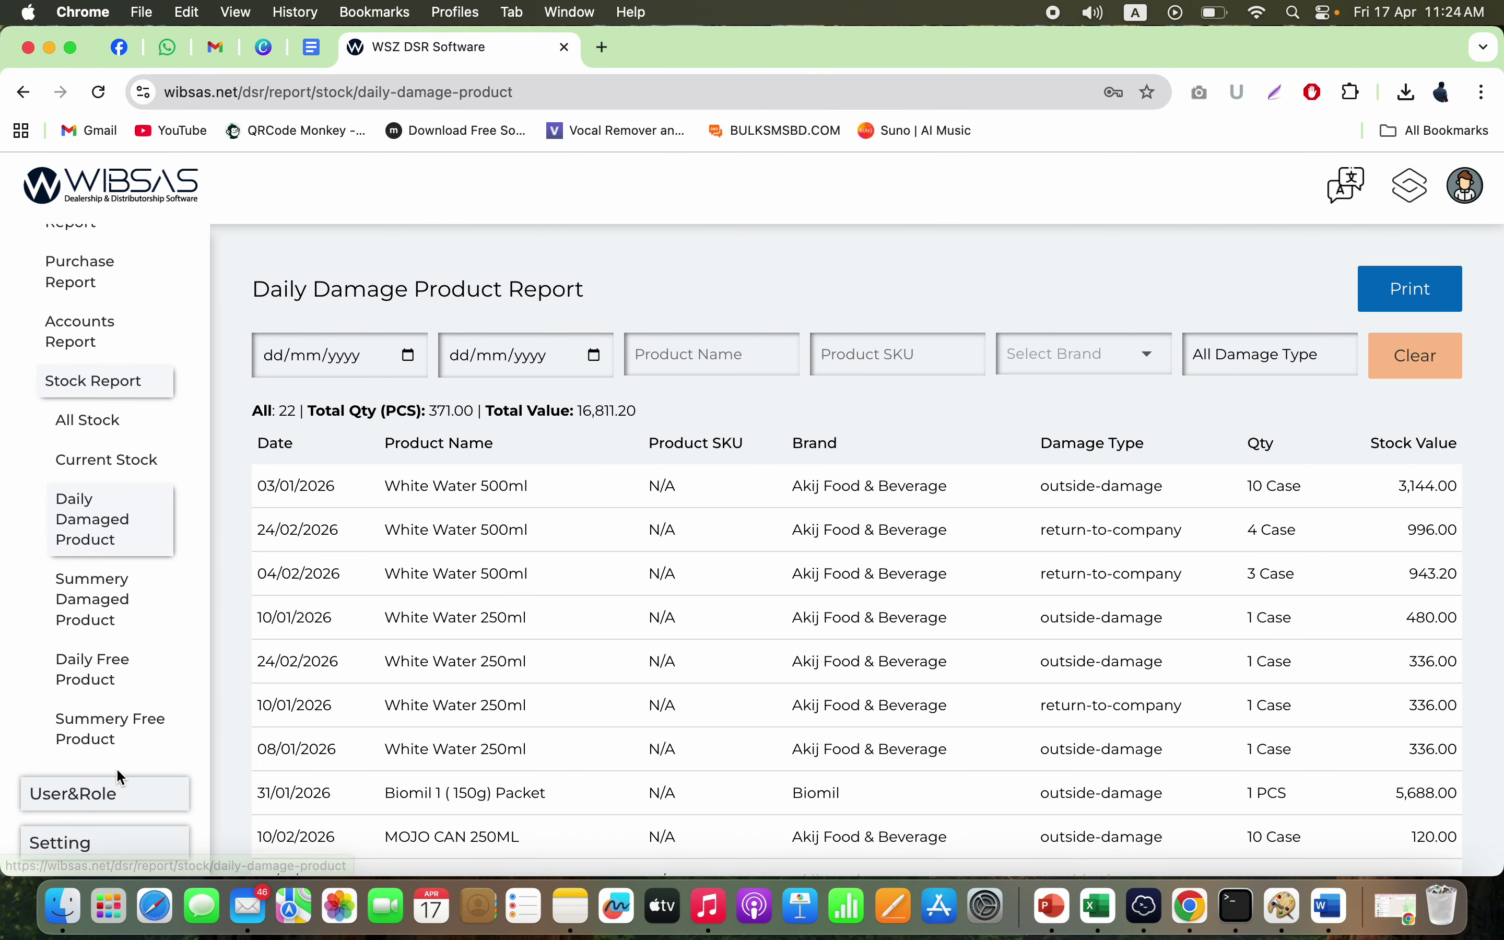
- View the list of all units and the Product List one after the other
click(120, 802)
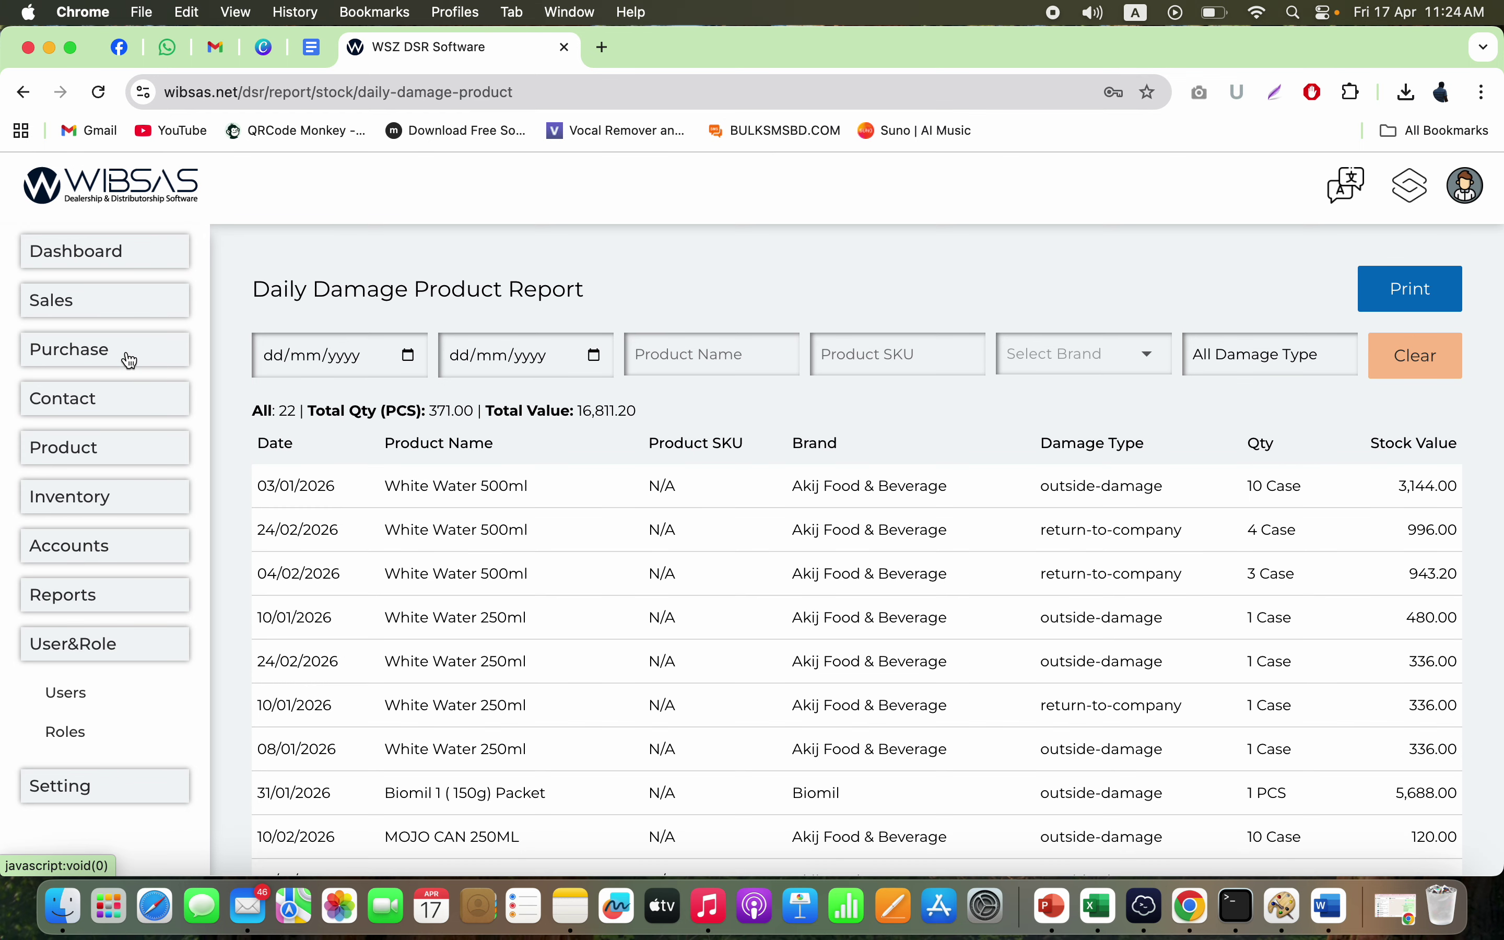
click(120, 457)
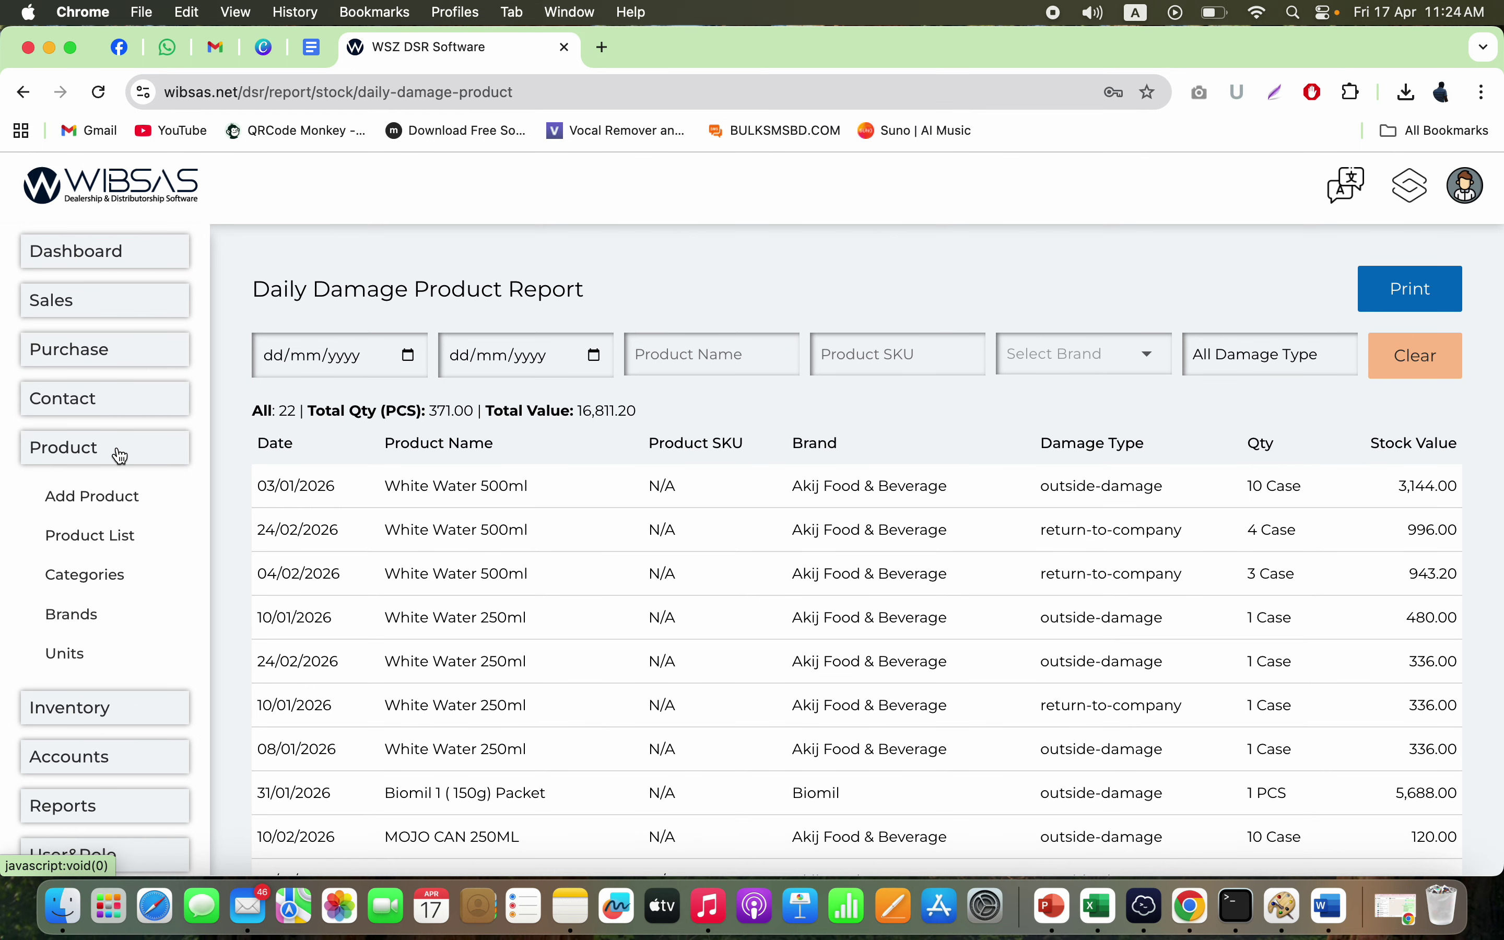
click(82, 660)
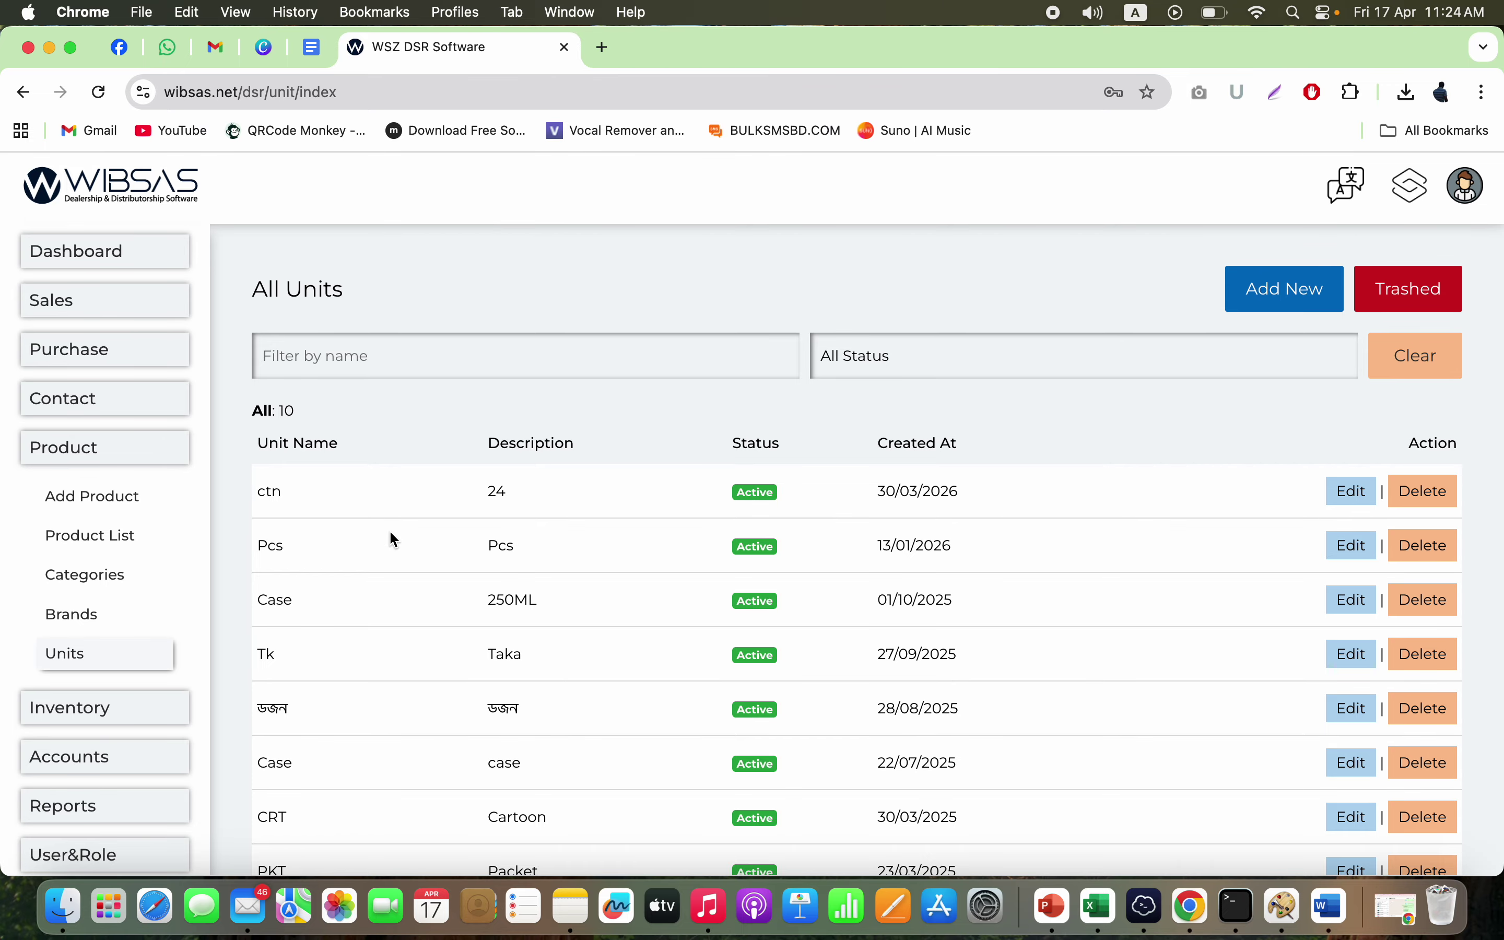
click(121, 534)
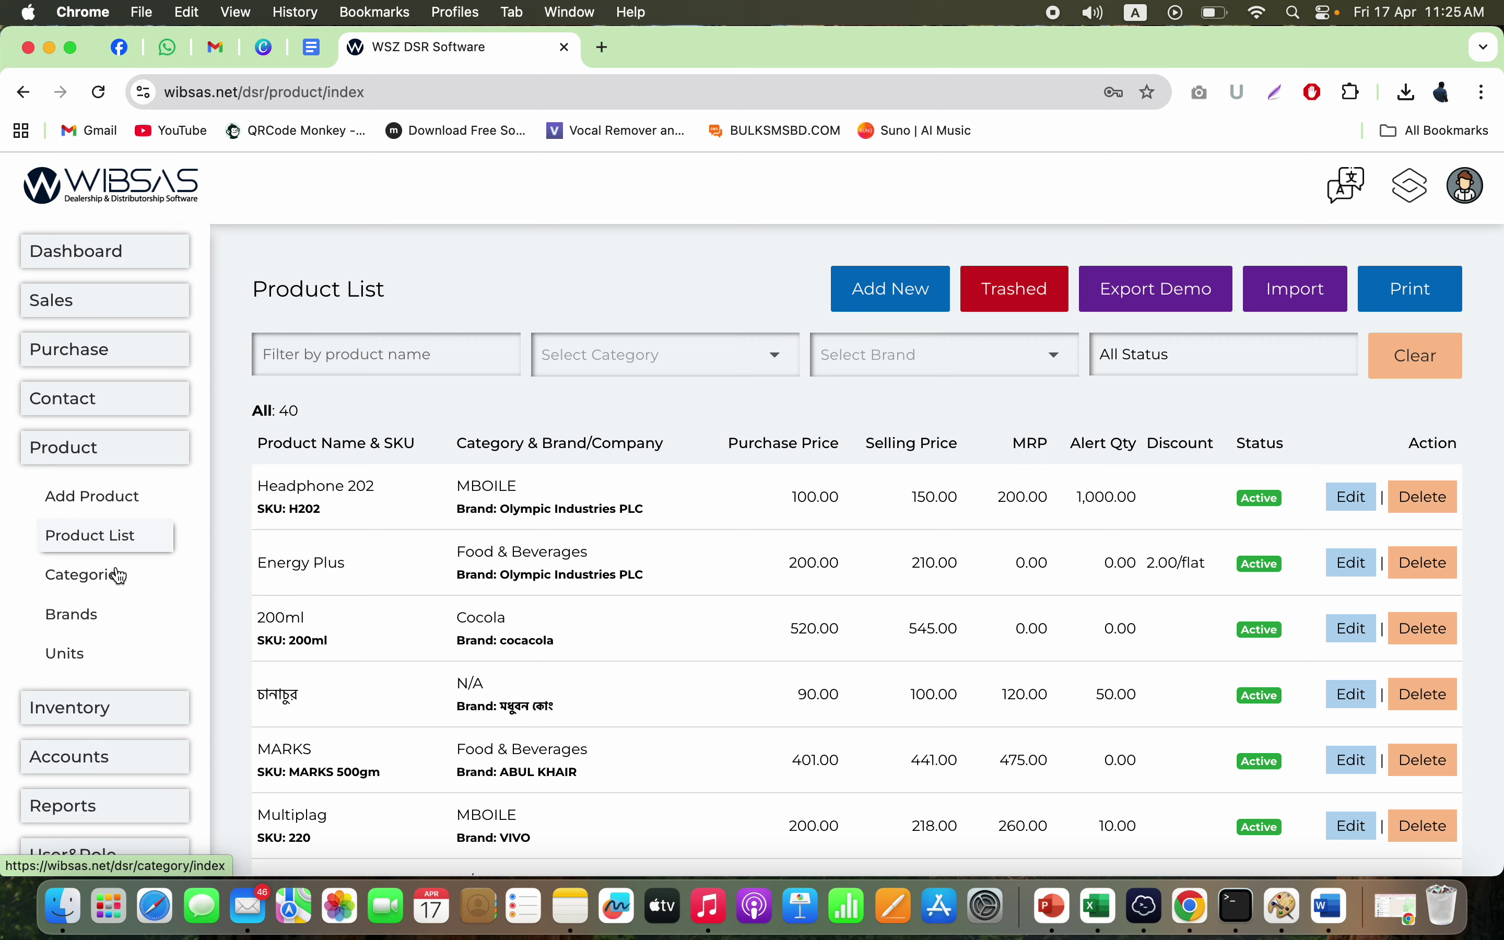
- Open the profile of DSR 8 from the list of all DSR contacts
click(124, 401)
click(88, 465)
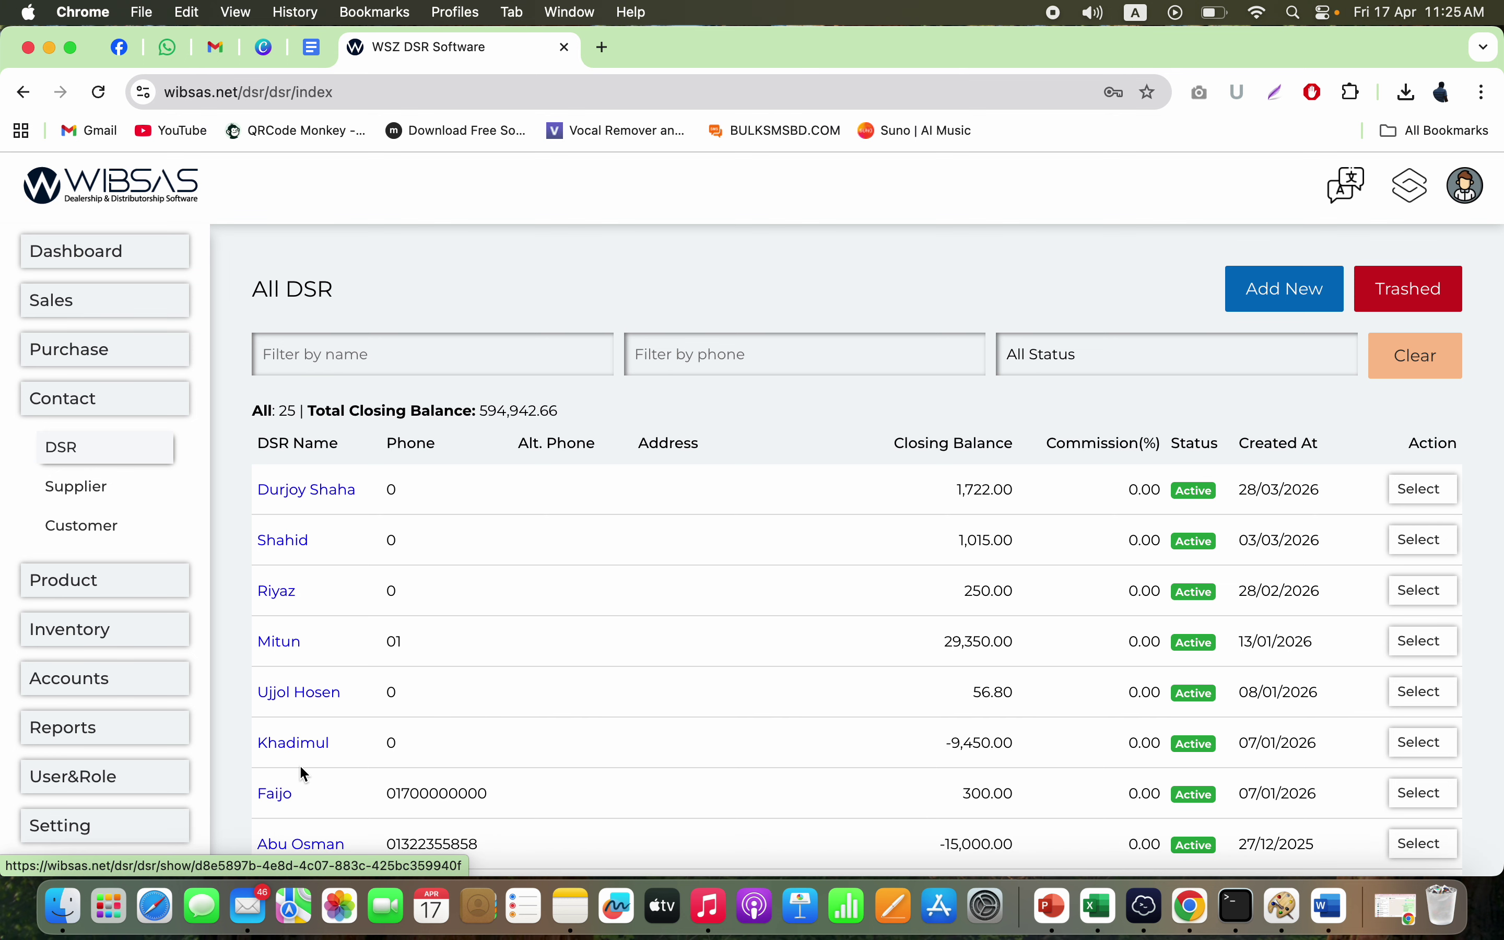
scroll(304, 774, down, 5)
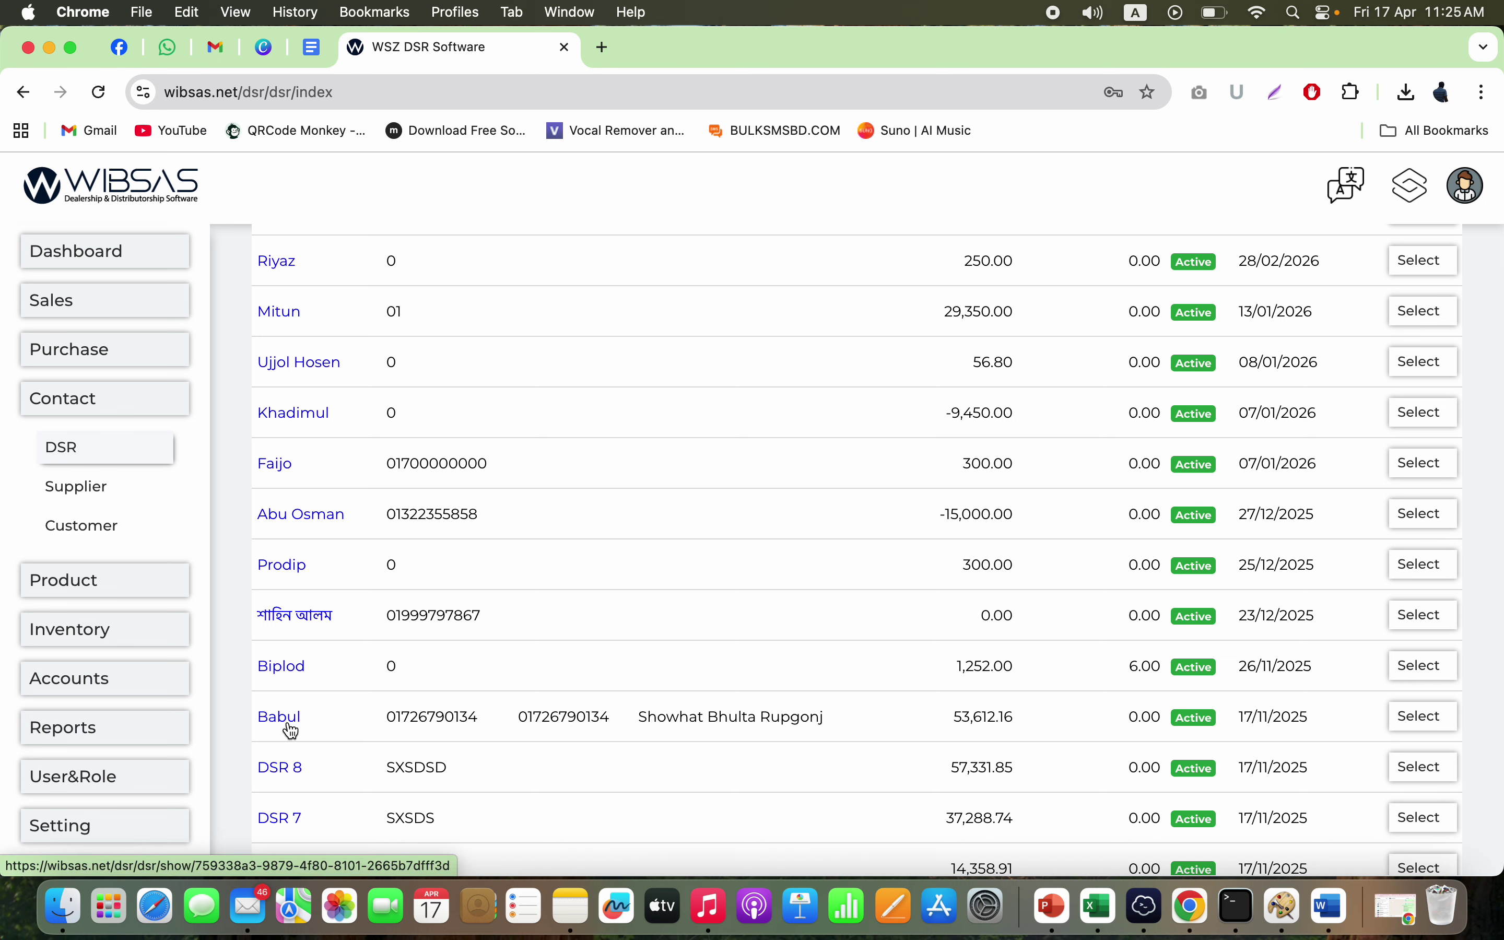
click(287, 774)
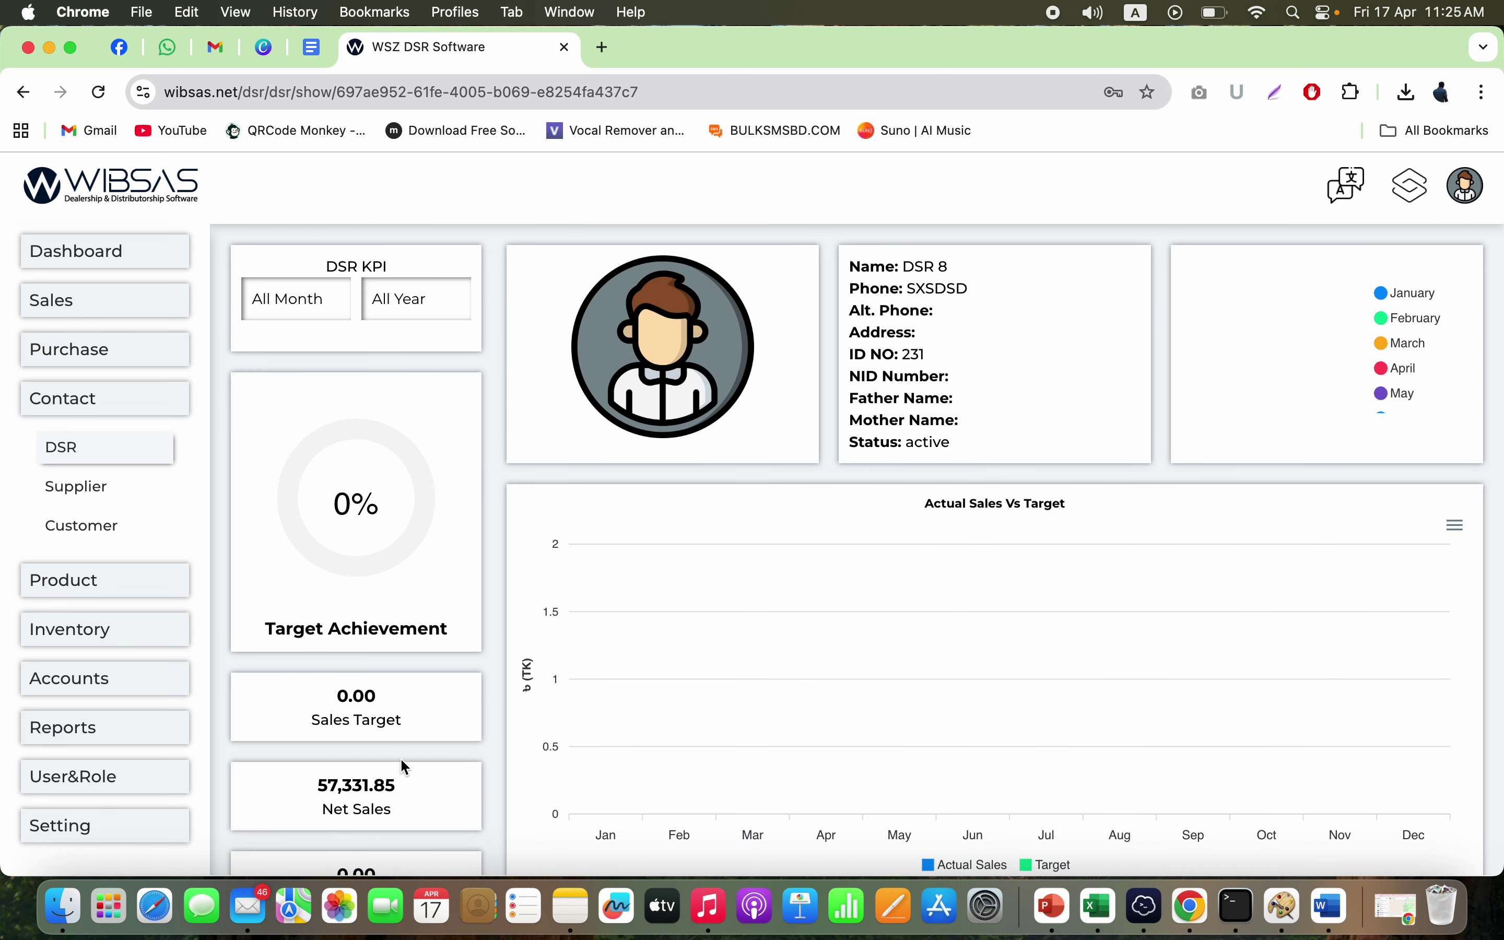
- Inspect the Sales Commission and Profit on Net Sales figures on the DSR 8 profile
scroll(399, 757, down, 3)
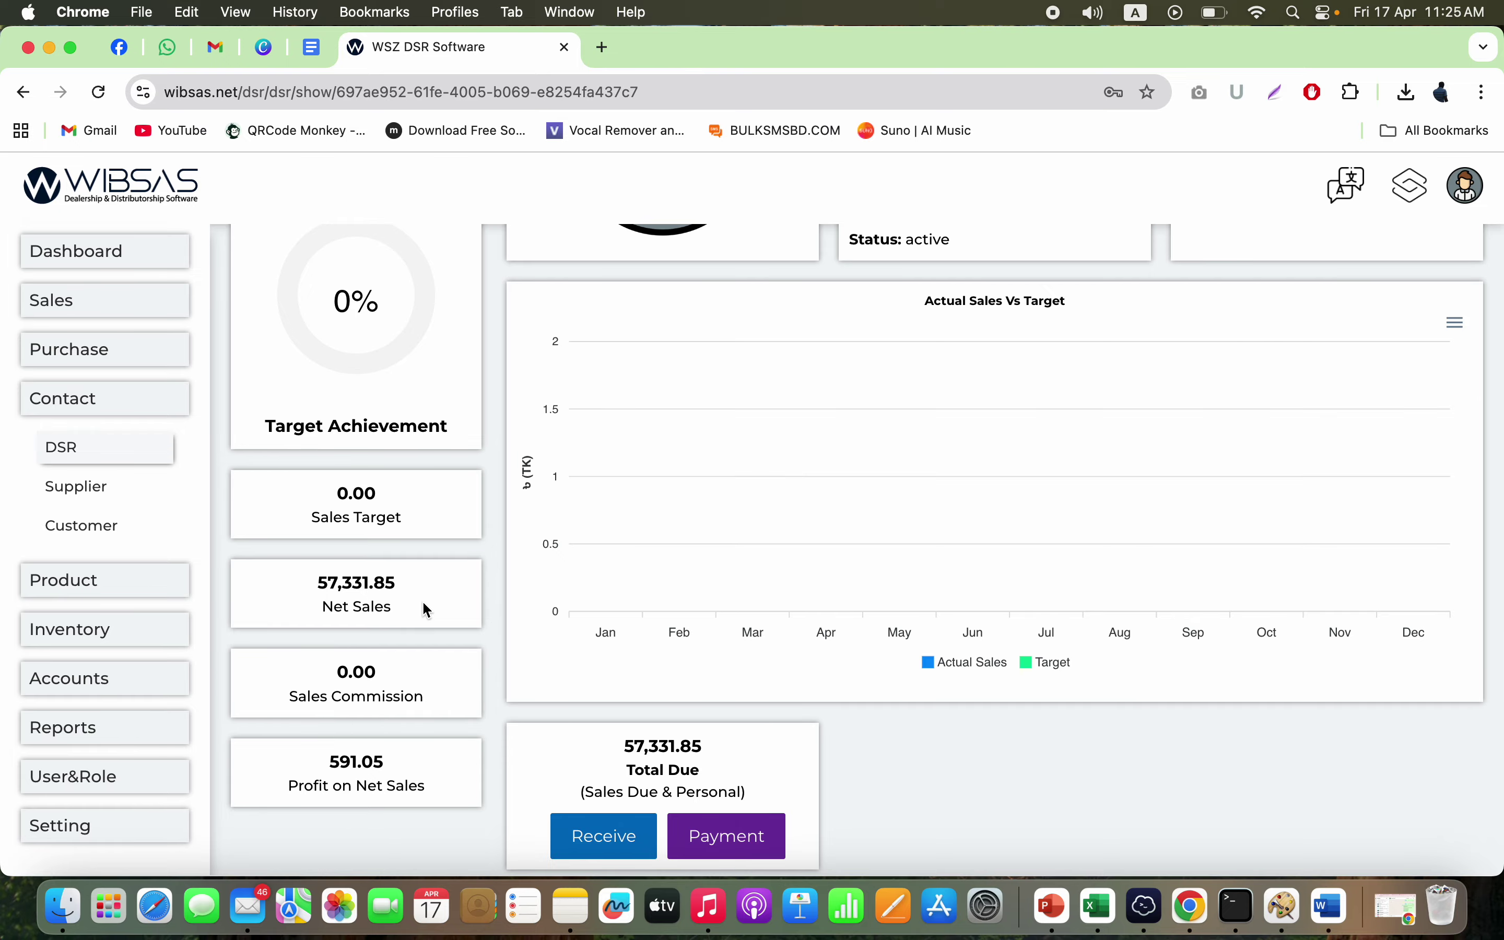
double_click(410, 694)
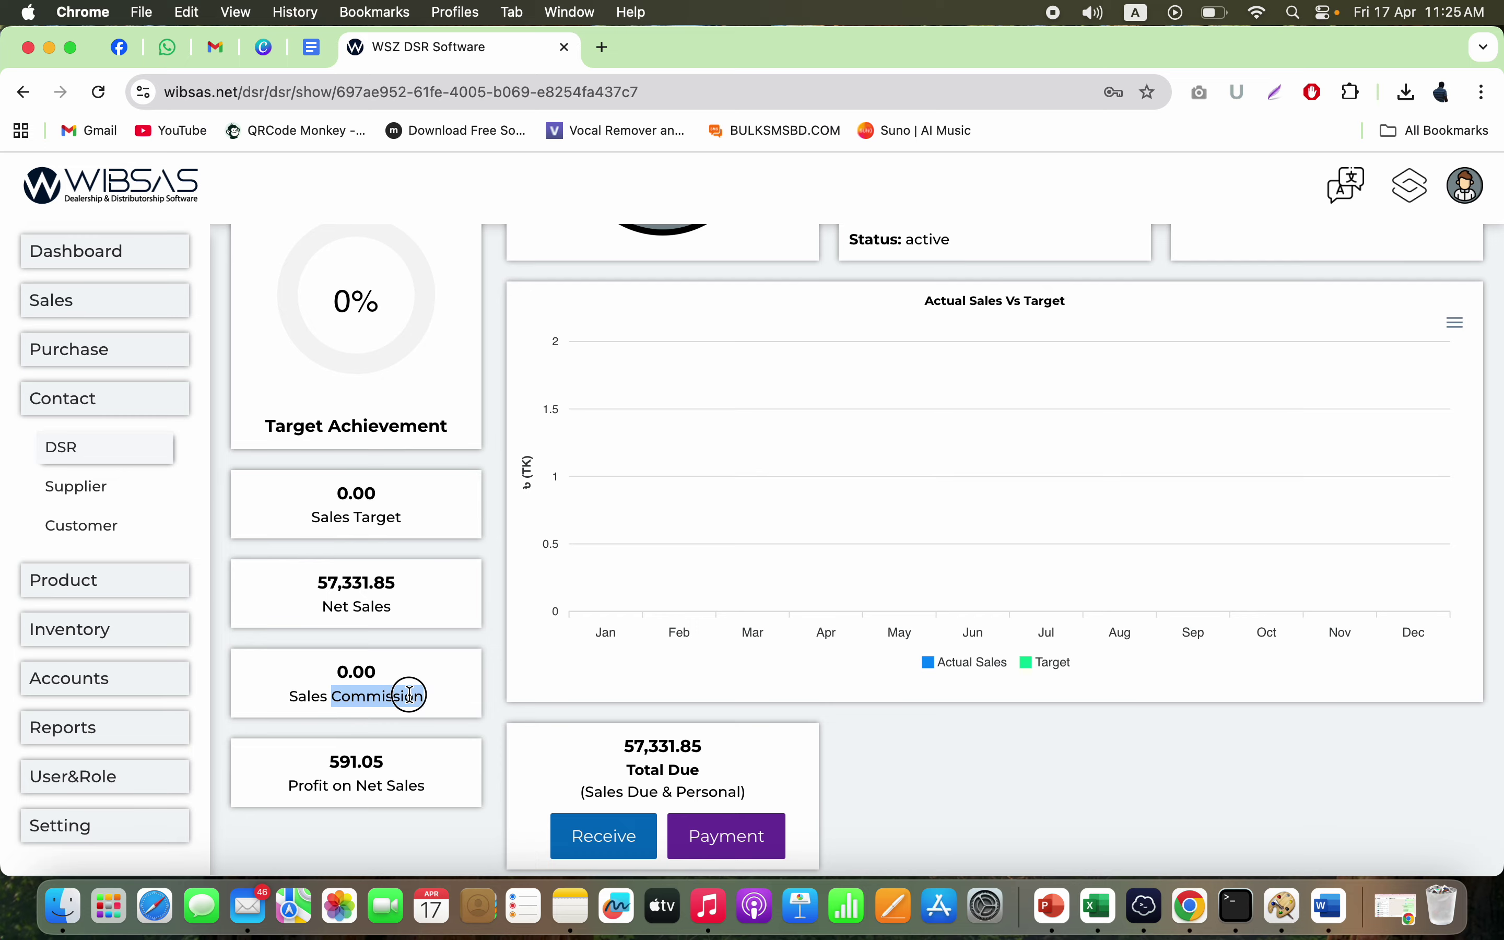
triple_click(410, 694)
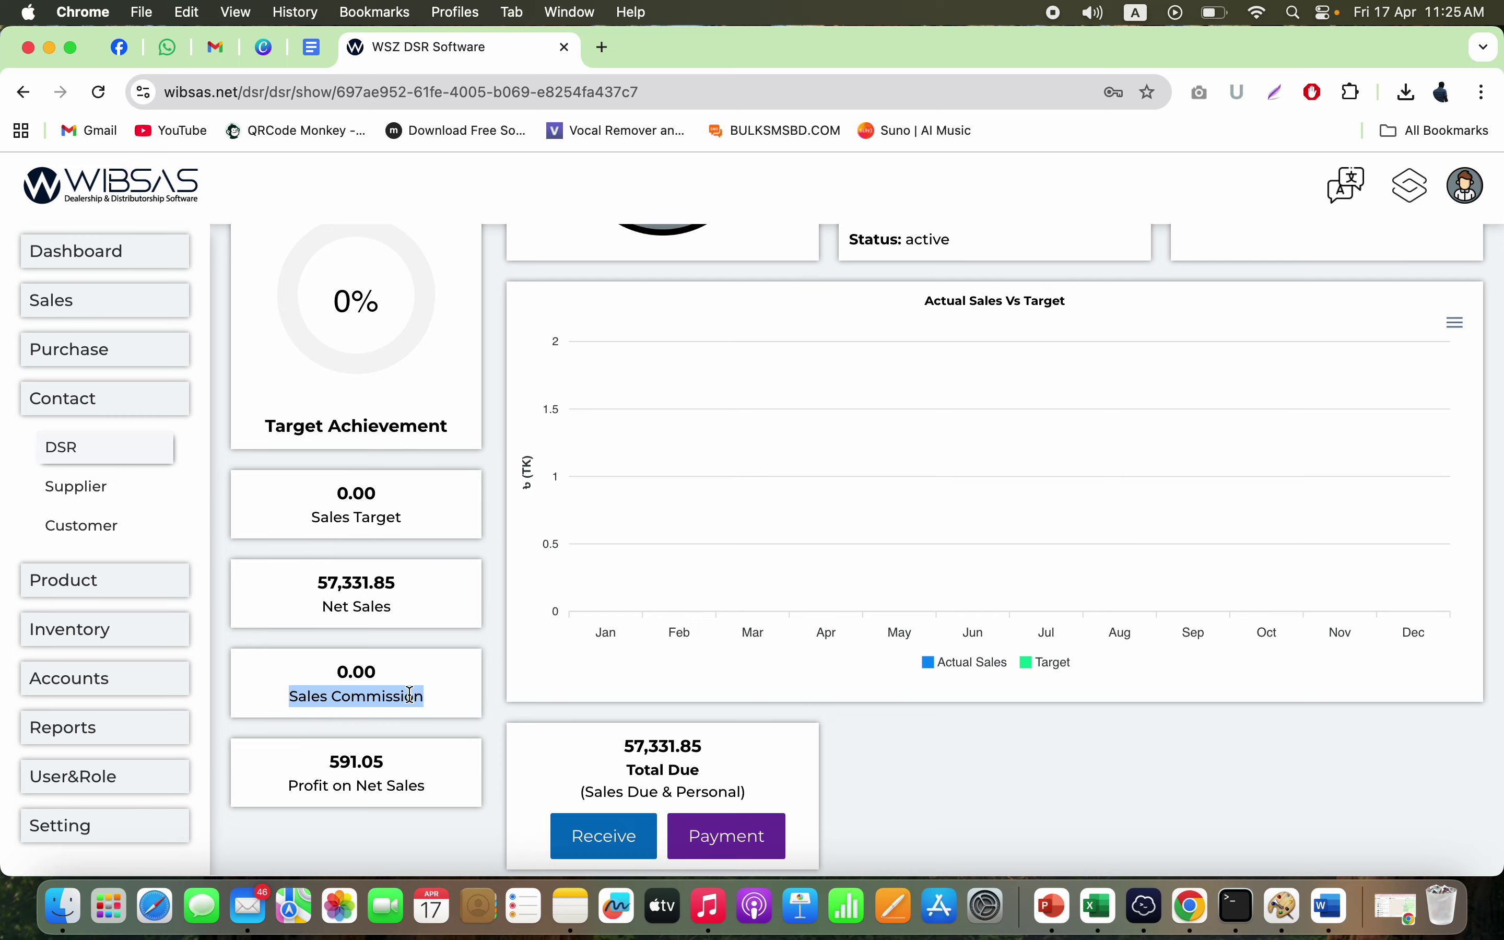
double_click(403, 784)
triple_click(403, 785)
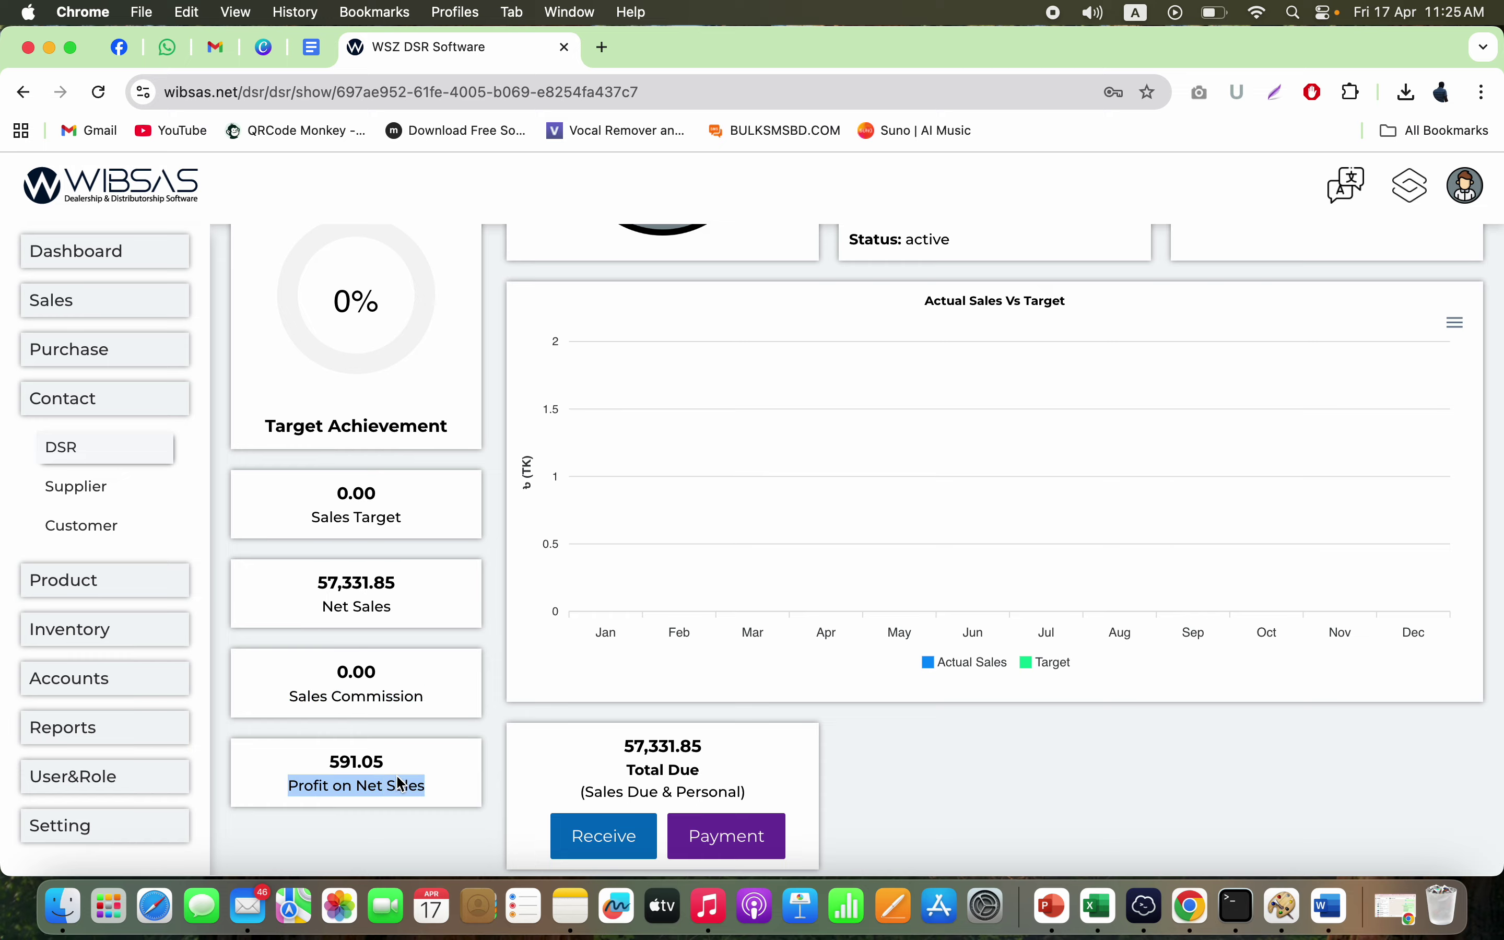